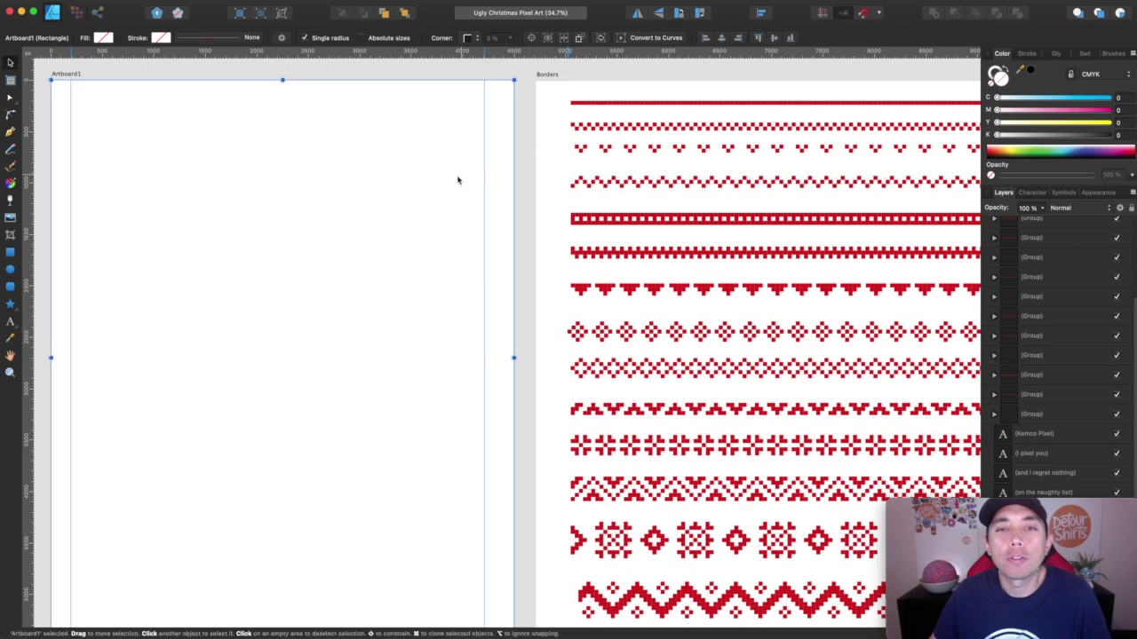
Pan the artboards and inspect the red bar's individual squares and the checker border group.
{"action": "scroll", "coordinate": [459, 178], "scroll_direction": "right", "scroll_amount": 5}
{"action": "scroll", "coordinate": [458, 180], "scroll_direction": "right", "scroll_amount": 6}
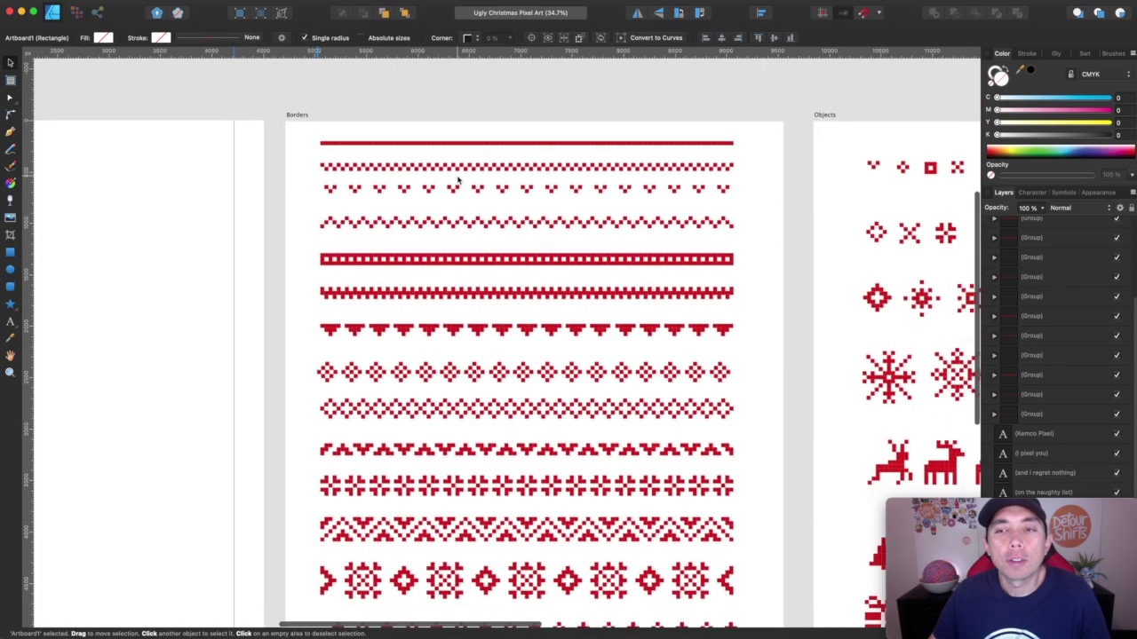
{"action": "scroll", "coordinate": [459, 180], "scroll_direction": "left", "scroll_amount": 4}
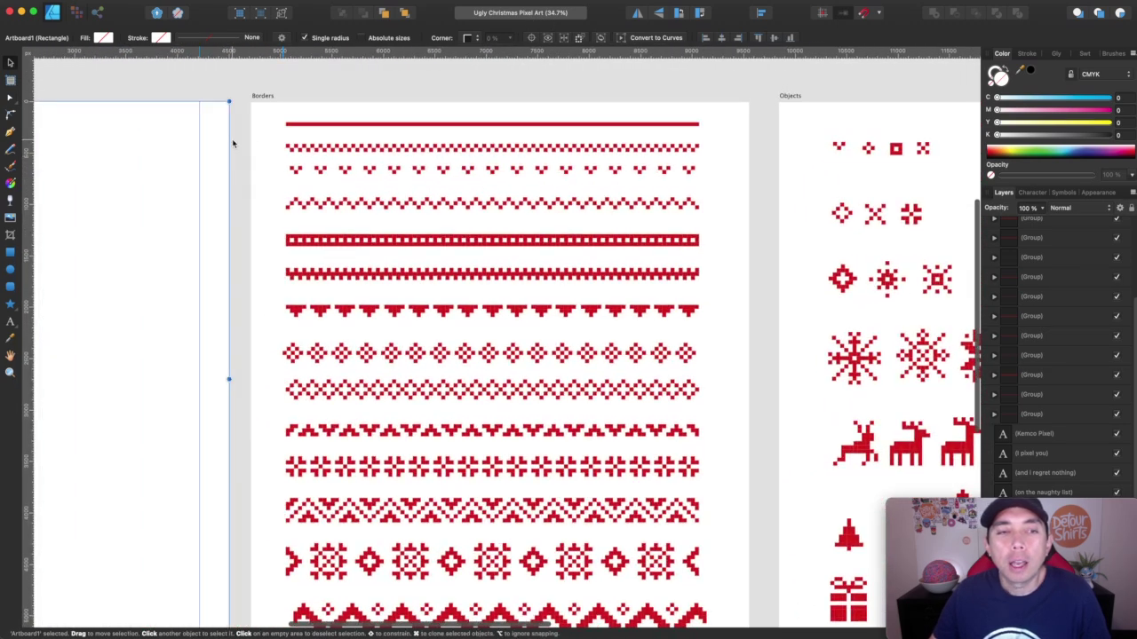
{"action": "scroll", "coordinate": [275, 186], "scroll_direction": "up", "scroll_amount": 3}
{"action": "scroll", "coordinate": [275, 187], "scroll_direction": "up", "scroll_amount": 10}
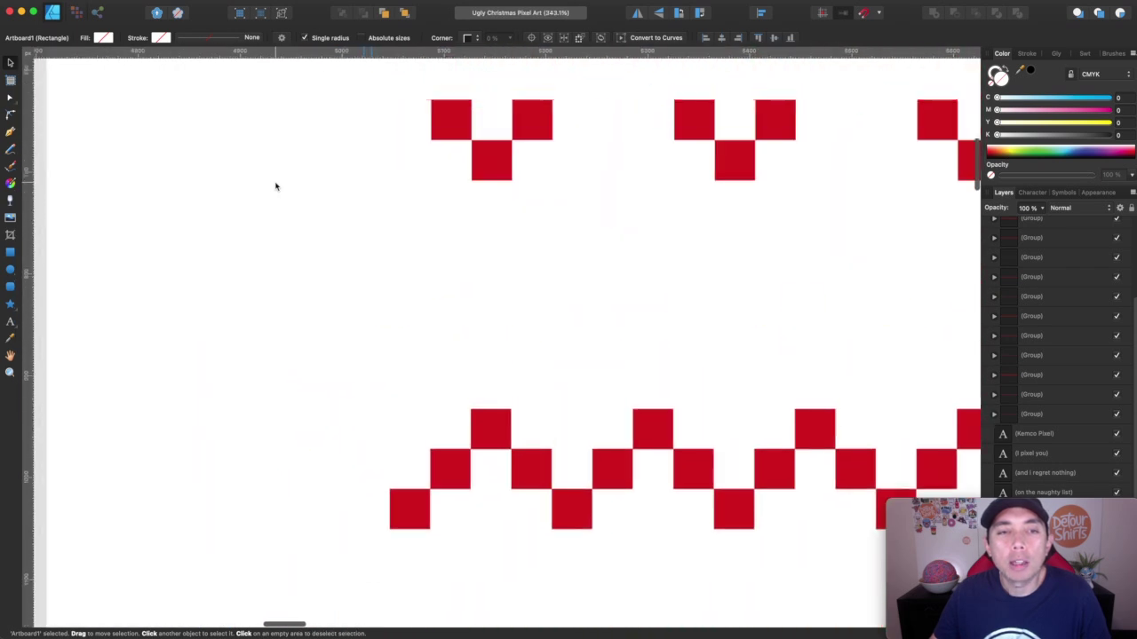
{"action": "scroll", "coordinate": [275, 186], "scroll_direction": "up", "scroll_amount": 5}
{"action": "scroll", "coordinate": [275, 186], "scroll_direction": "right", "scroll_amount": 3}
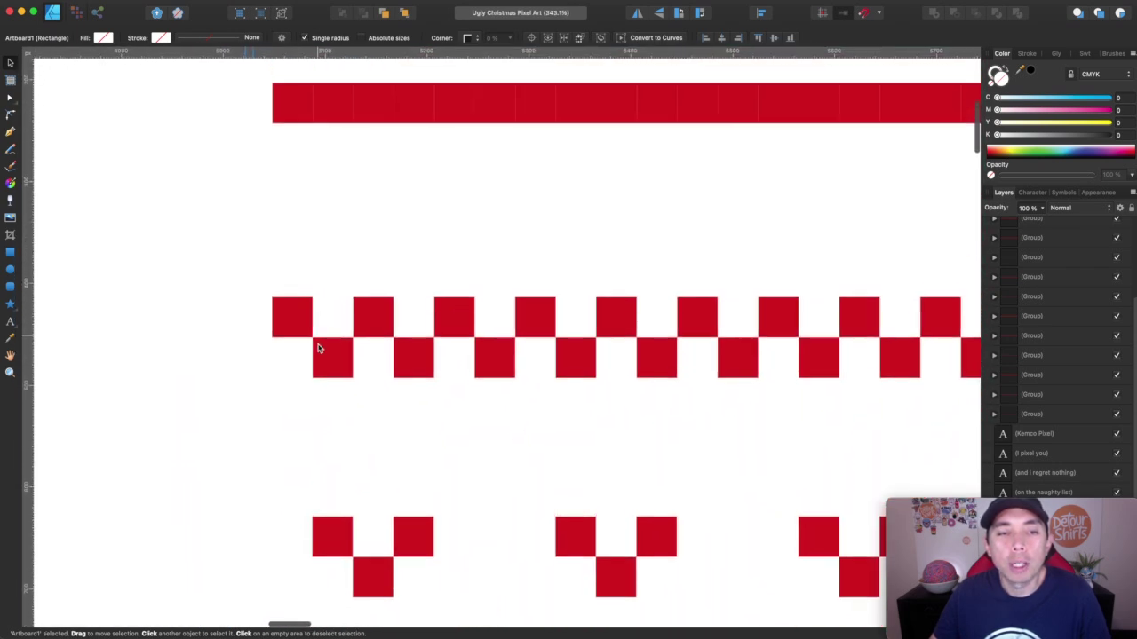
{"action": "left_click", "coordinate": [301, 133]}
{"action": "left_click", "coordinate": [310, 104]}
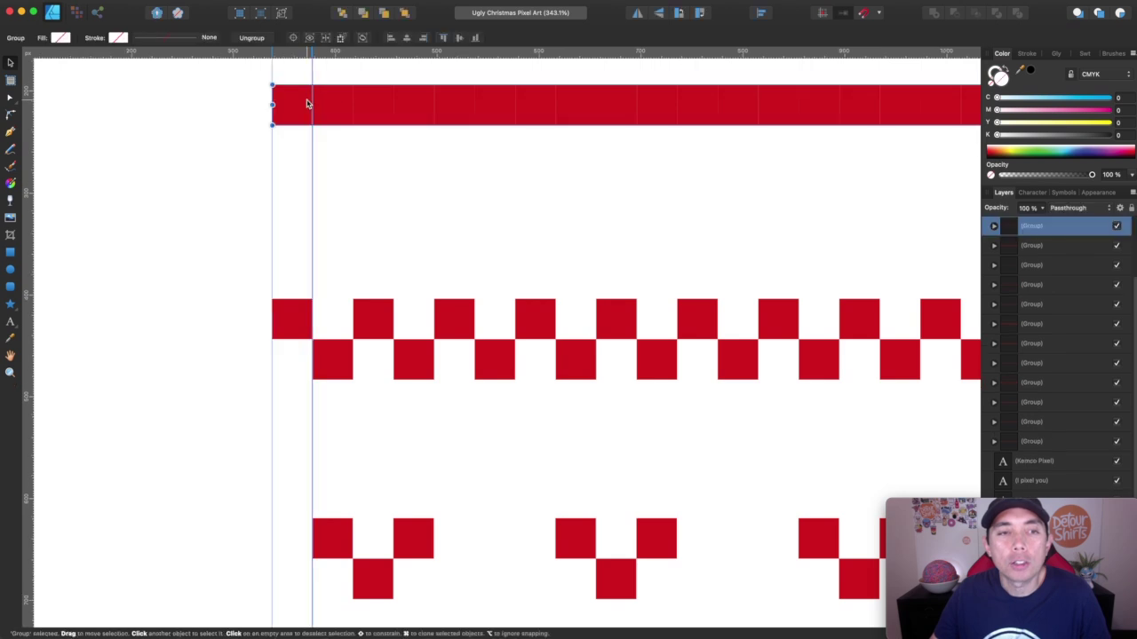
{"action": "double_click", "coordinate": [312, 102]}
{"action": "left_click", "coordinate": [346, 107]}
{"action": "left_click", "coordinate": [373, 107]}
{"action": "left_click", "coordinate": [413, 106]}
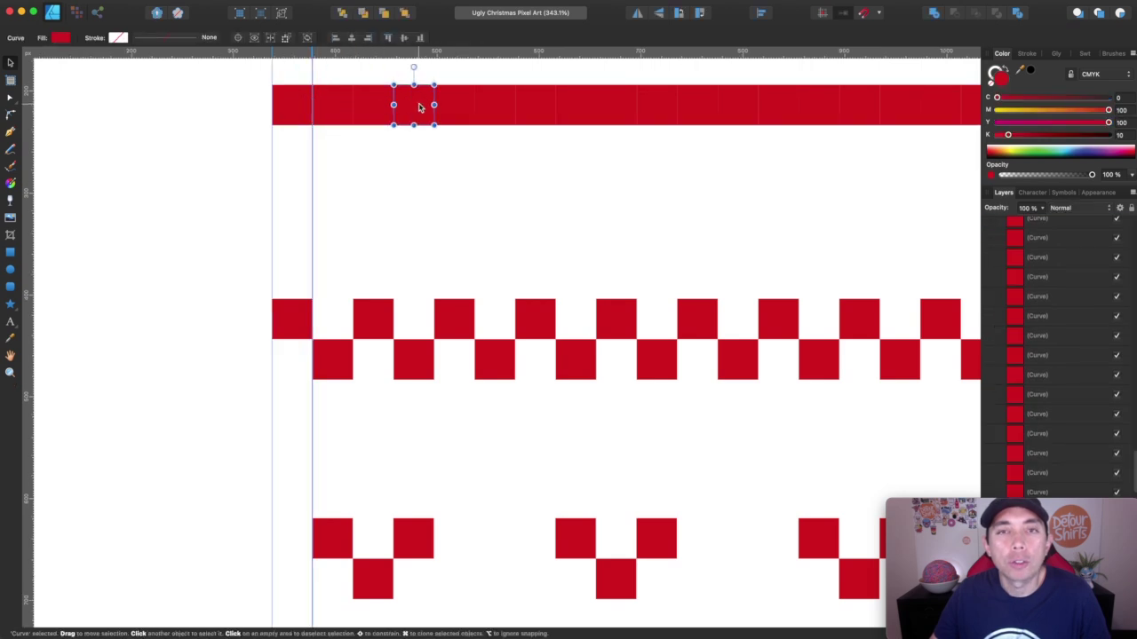
{"action": "left_click", "coordinate": [275, 315]}
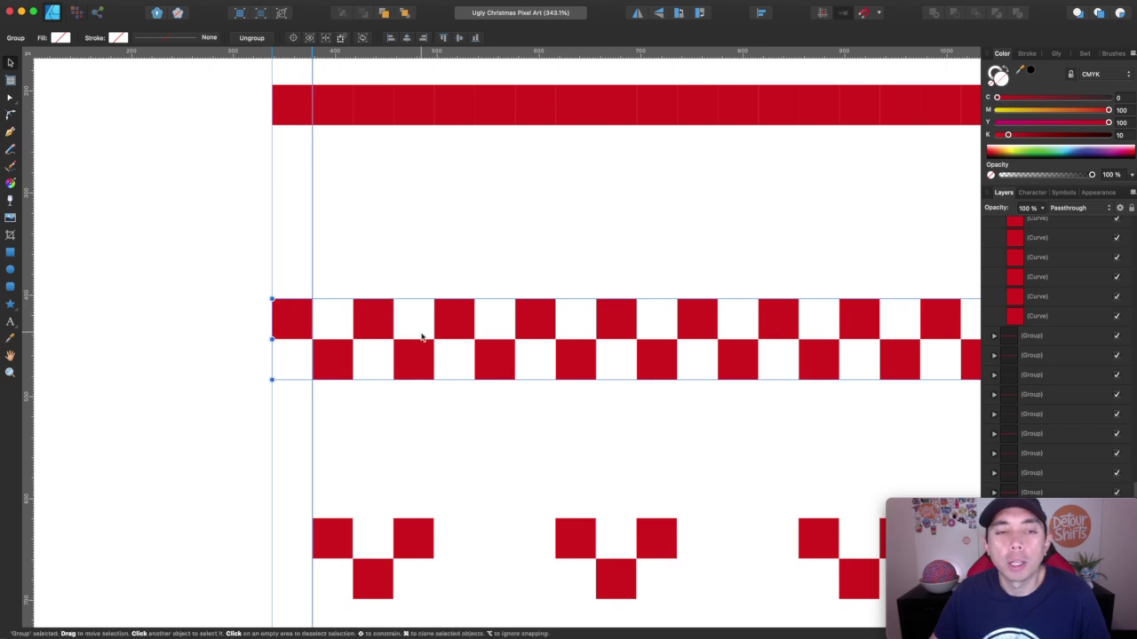
Scroll down to inspect a zigzag border row, then clear the selection.
{"action": "scroll", "coordinate": [421, 338], "scroll_direction": "down", "scroll_amount": 5}
{"action": "scroll", "coordinate": [587, 333], "scroll_direction": "down", "scroll_amount": 10}
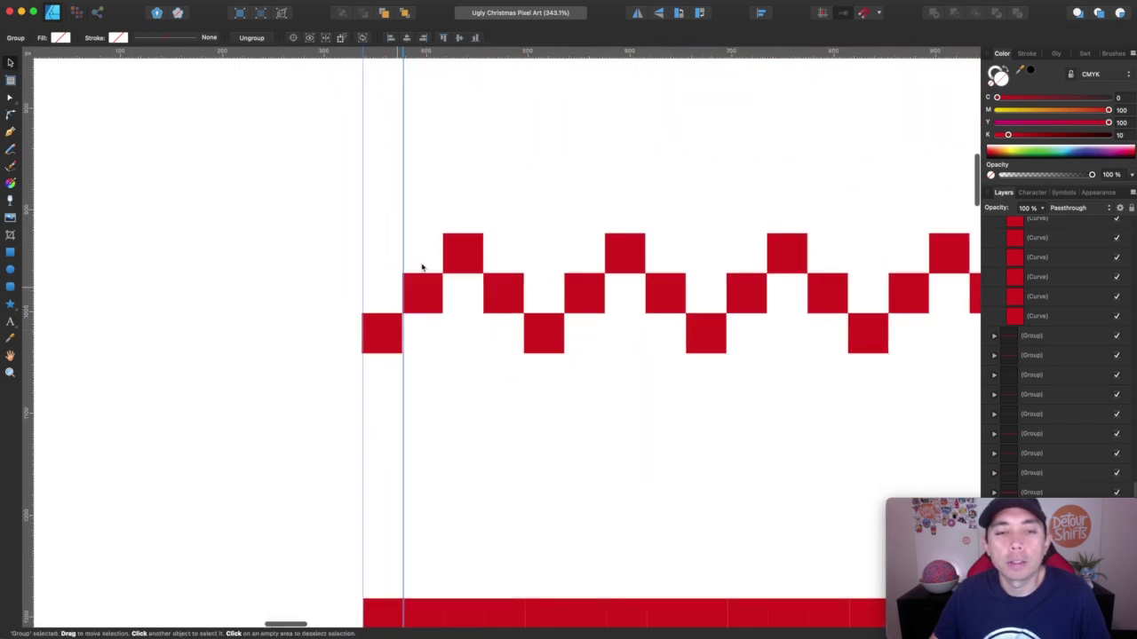
{"action": "scroll", "coordinate": [595, 408], "scroll_direction": "down", "scroll_amount": 3}
{"action": "scroll", "coordinate": [595, 409], "scroll_direction": "down", "scroll_amount": 8}
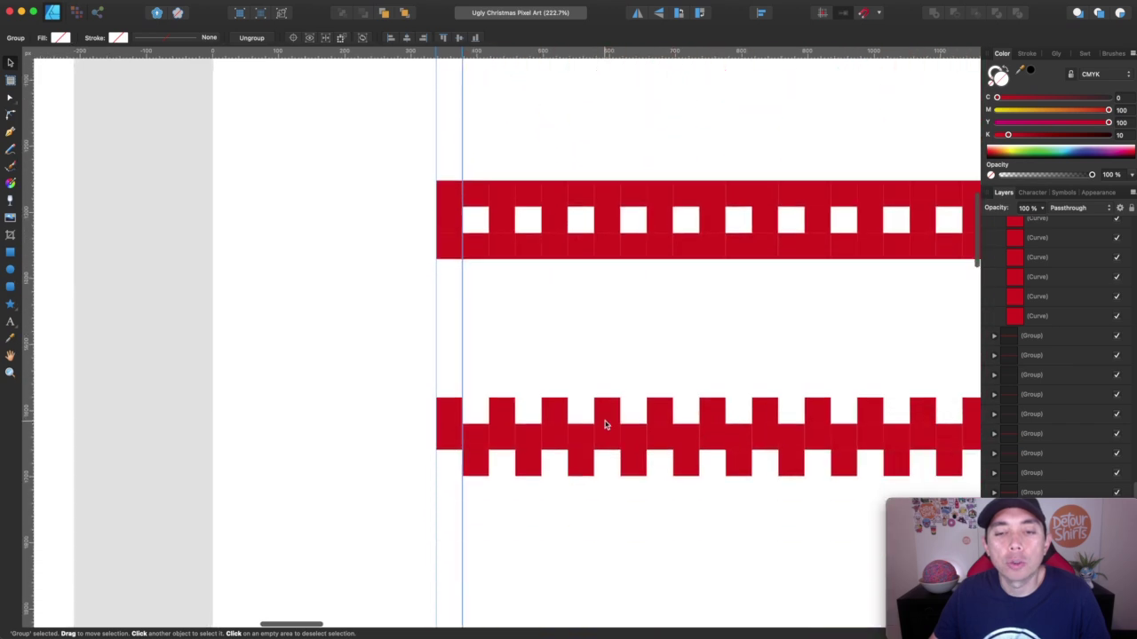
{"action": "scroll", "coordinate": [605, 425], "scroll_direction": "right", "scroll_amount": 3}
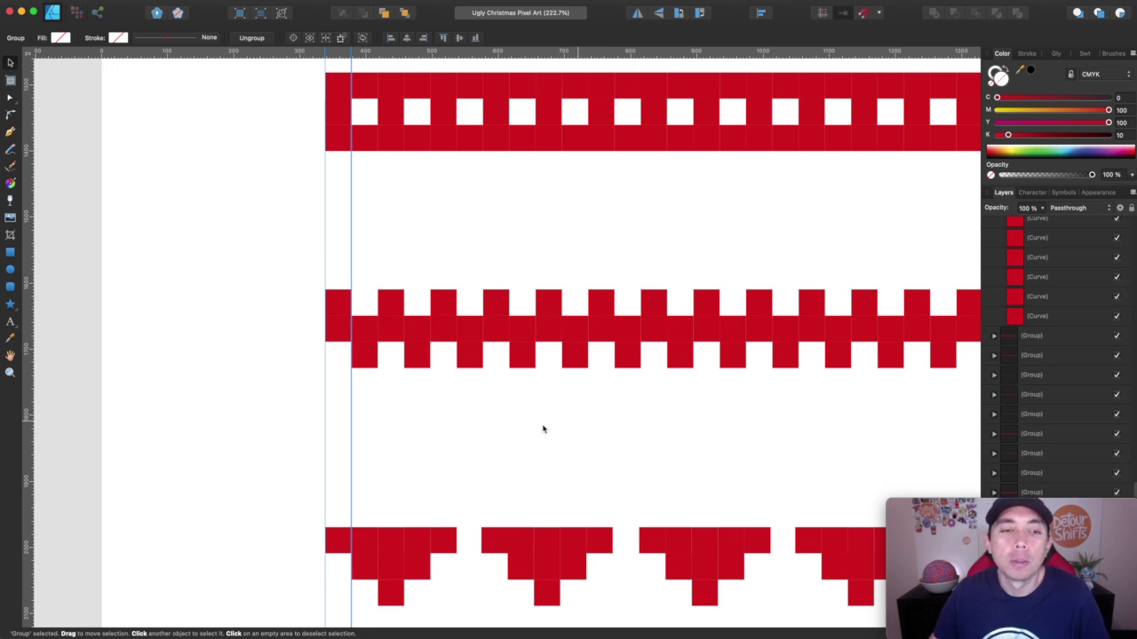
{"action": "left_click", "coordinate": [332, 304]}
{"action": "left_click", "coordinate": [133, 213]}
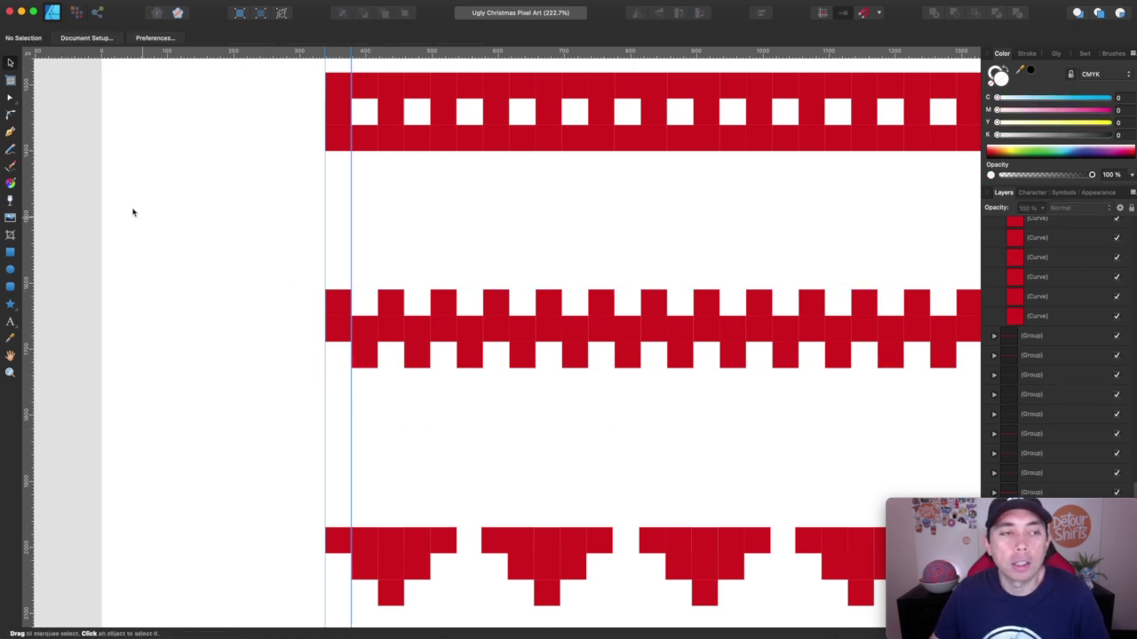
Pan around the remaining artboards to review the finished pixel-art borders and motifs.
{"action": "scroll", "coordinate": [401, 433], "scroll_direction": "down", "scroll_amount": 3}
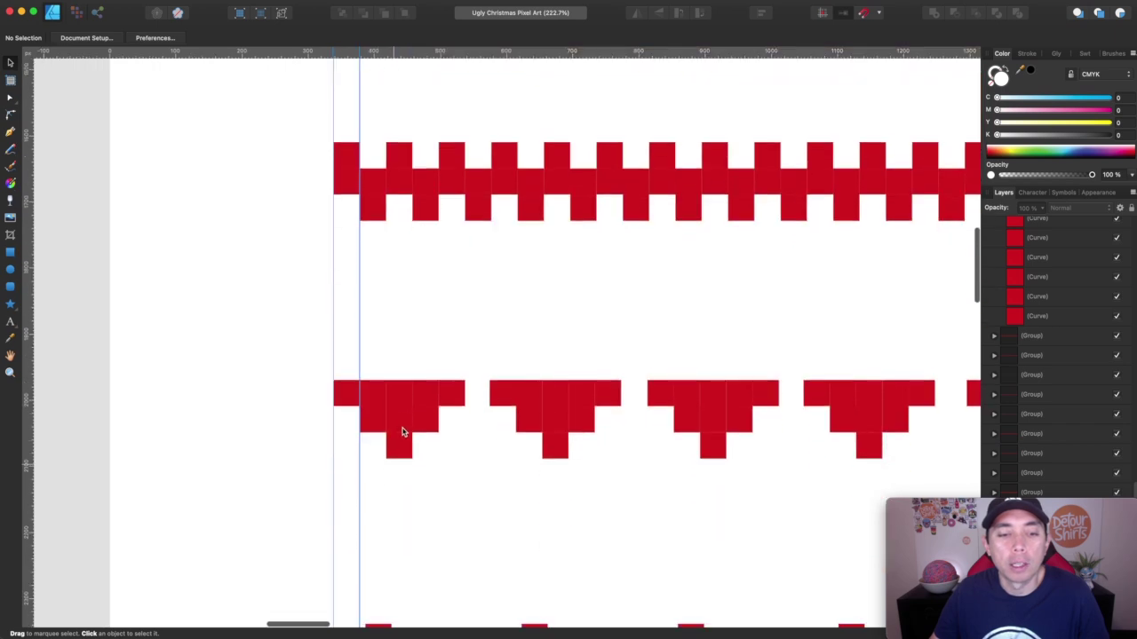
{"action": "scroll", "coordinate": [424, 437], "scroll_direction": "down", "scroll_amount": 10}
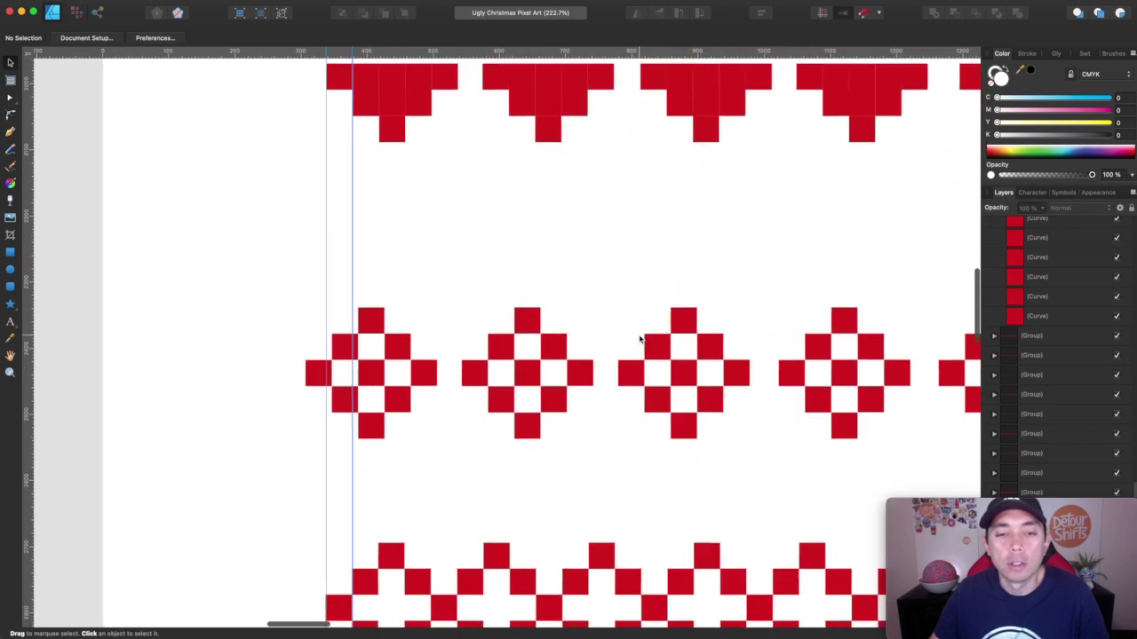
{"action": "scroll", "coordinate": [533, 400], "scroll_direction": "left", "scroll_amount": 2}
{"action": "scroll", "coordinate": [639, 339], "scroll_direction": "down", "scroll_amount": 6}
{"action": "scroll", "coordinate": [640, 339], "scroll_direction": "down", "scroll_amount": 5}
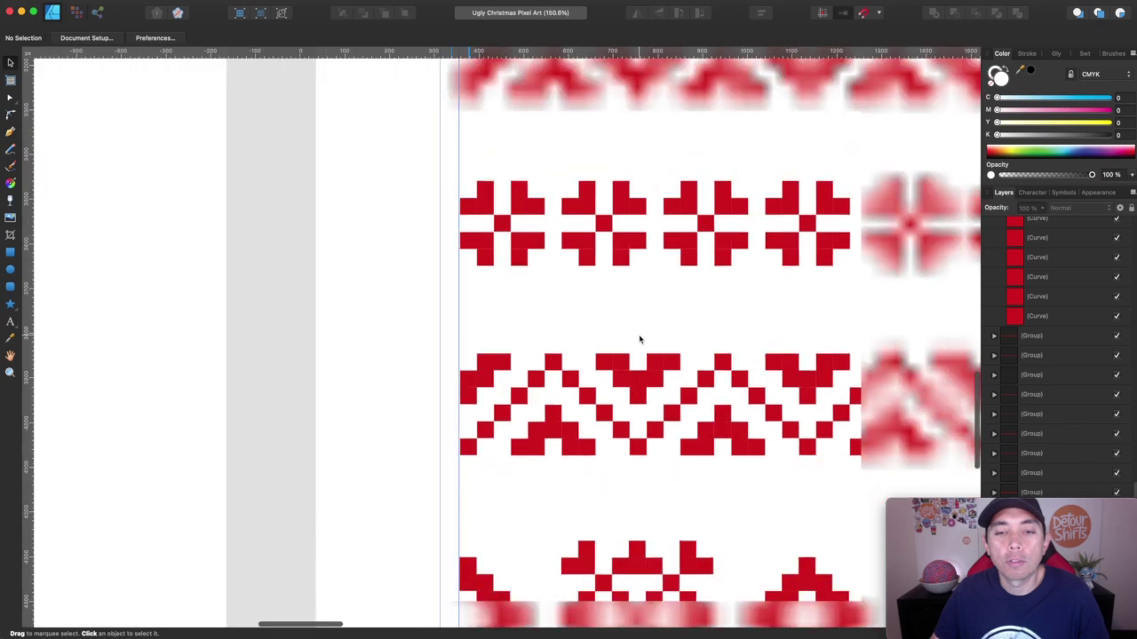
{"action": "scroll", "coordinate": [640, 339], "scroll_direction": "down", "scroll_amount": 8}
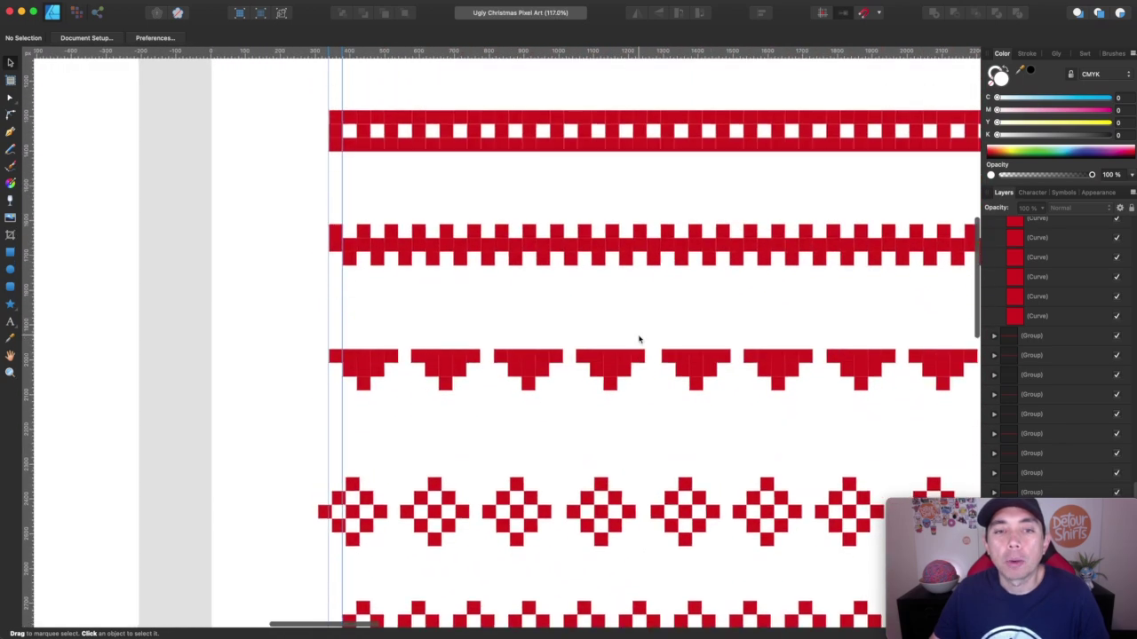
{"action": "scroll", "coordinate": [638, 306], "scroll_direction": "up", "scroll_amount": 5}
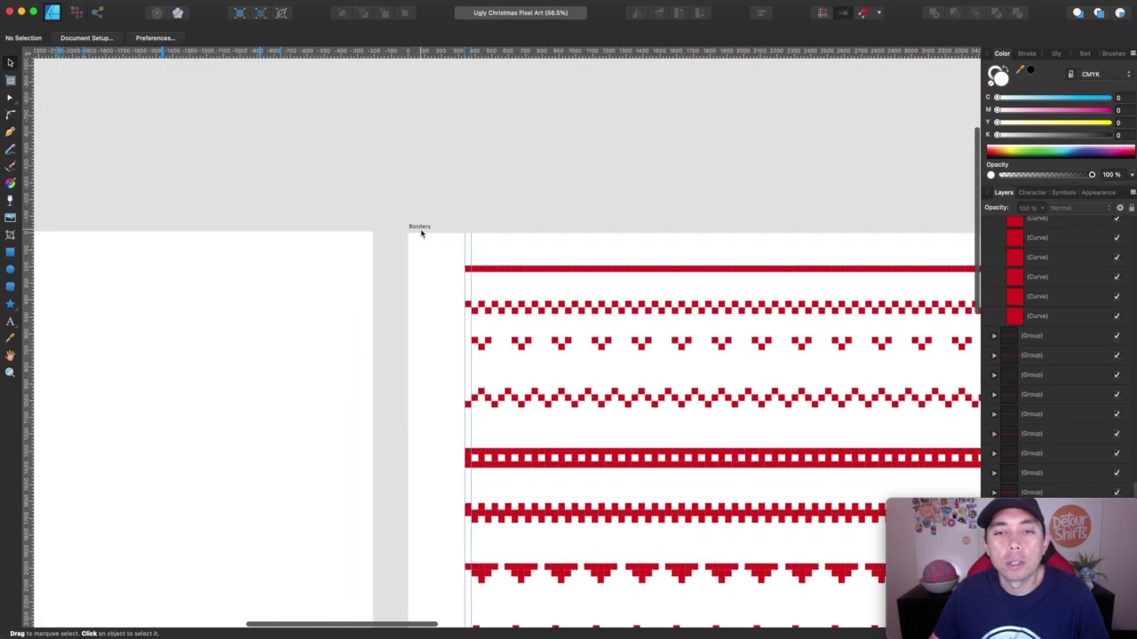
{"action": "scroll", "coordinate": [421, 234], "scroll_direction": "right", "scroll_amount": 6}
{"action": "scroll", "coordinate": [421, 234], "scroll_direction": "right", "scroll_amount": 8}
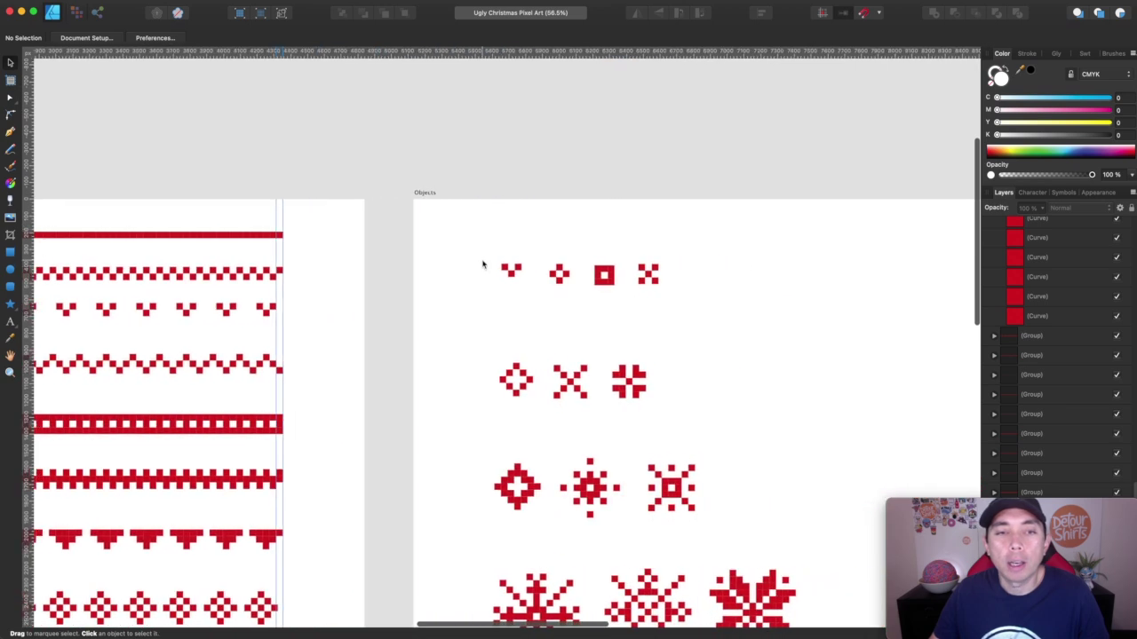
{"action": "scroll", "coordinate": [482, 262], "scroll_direction": "right", "scroll_amount": 2}
{"action": "scroll", "coordinate": [493, 248], "scroll_direction": "up", "scroll_amount": 8}
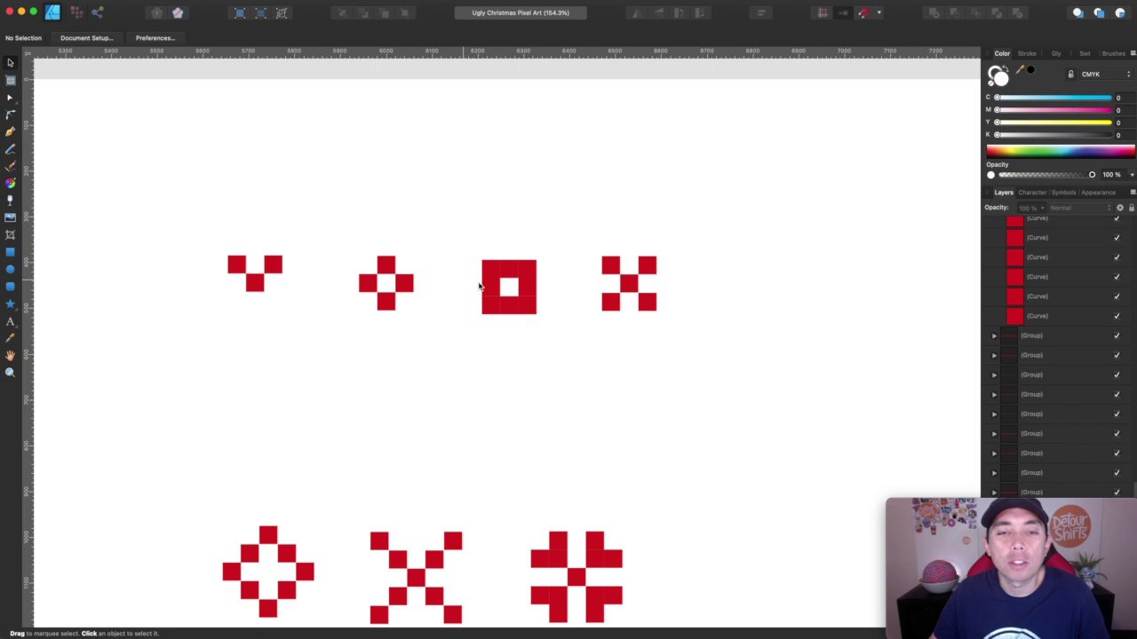
{"action": "scroll", "coordinate": [449, 360], "scroll_direction": "down", "scroll_amount": 6}
{"action": "scroll", "coordinate": [449, 360], "scroll_direction": "left", "scroll_amount": 2}
{"action": "scroll", "coordinate": [586, 416], "scroll_direction": "down", "scroll_amount": 10}
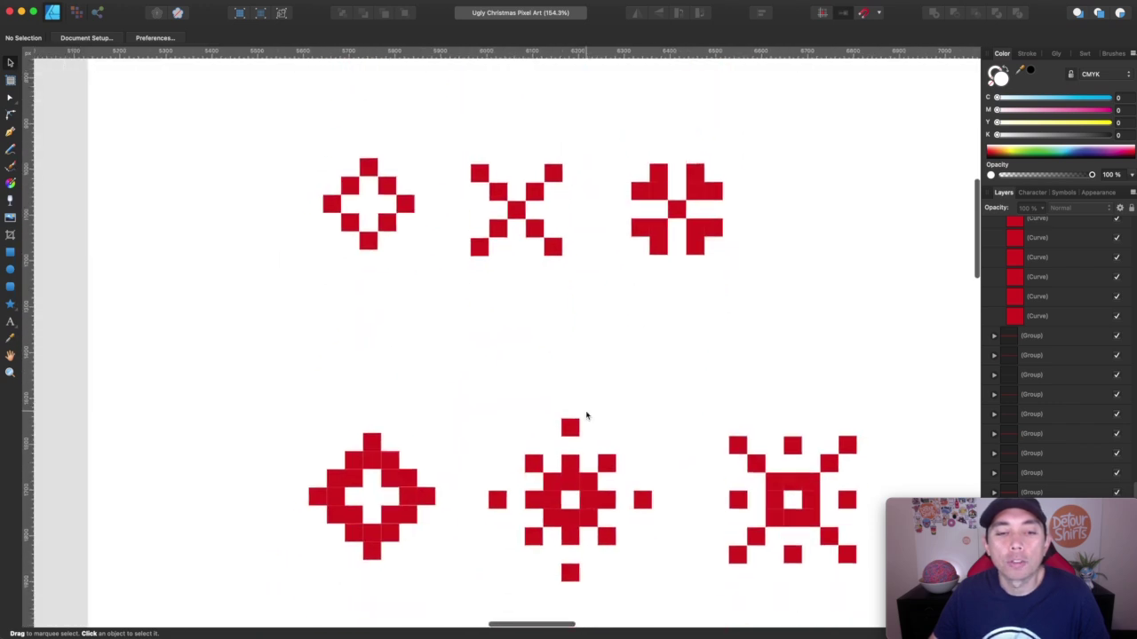
{"action": "scroll", "coordinate": [586, 416], "scroll_direction": "down", "scroll_amount": 5}
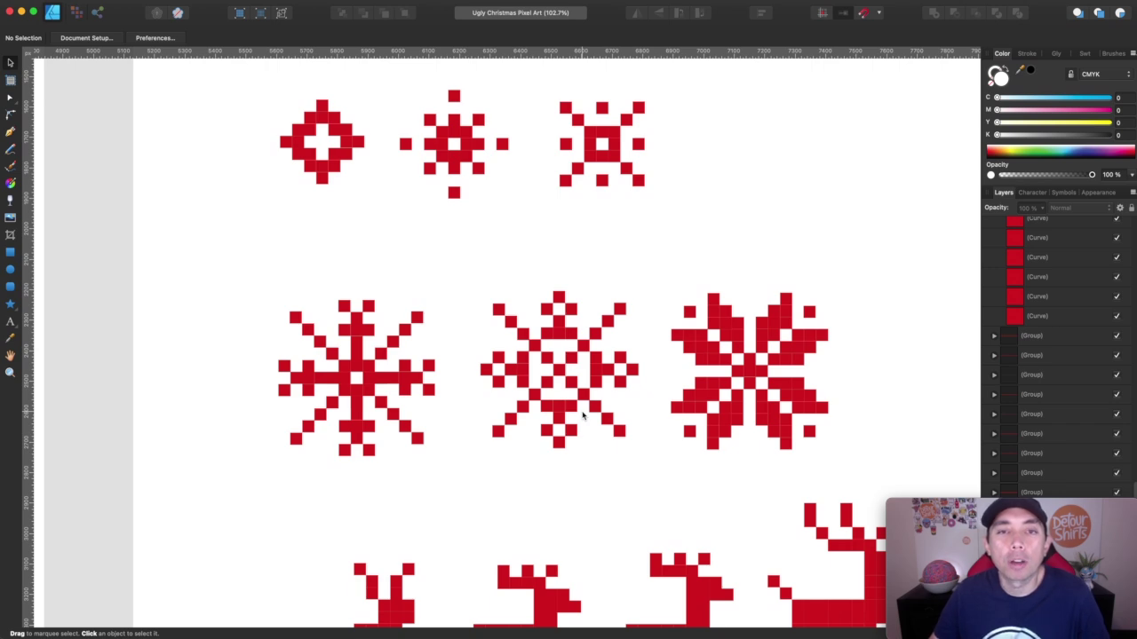
{"action": "scroll", "coordinate": [583, 415], "scroll_direction": "down", "scroll_amount": 5}
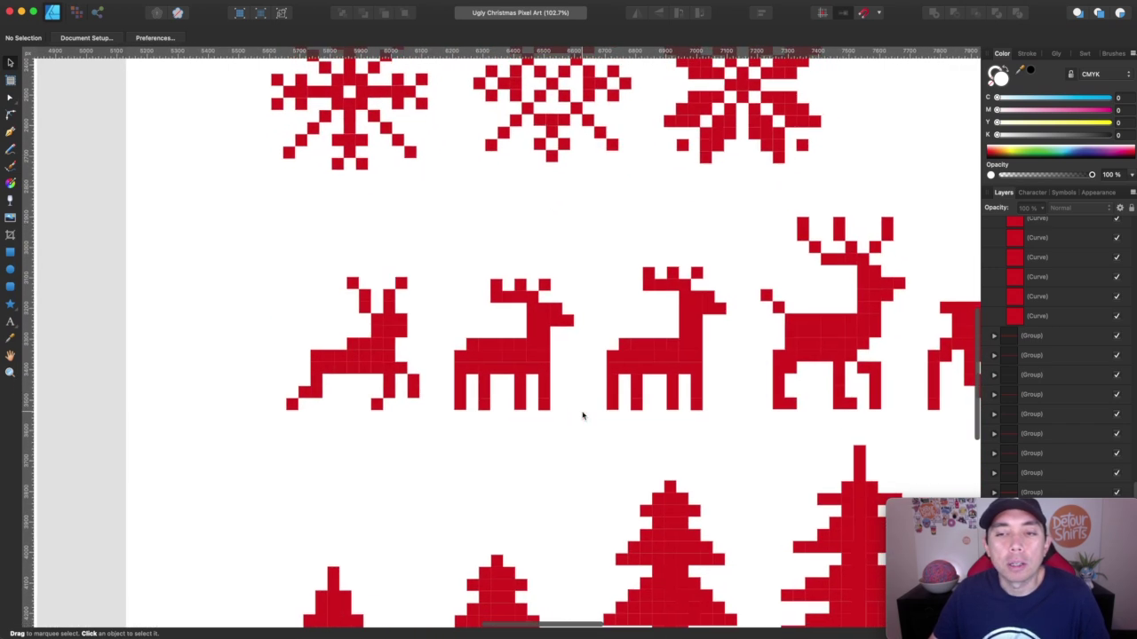
{"action": "scroll", "coordinate": [583, 415], "scroll_direction": "right", "scroll_amount": 8}
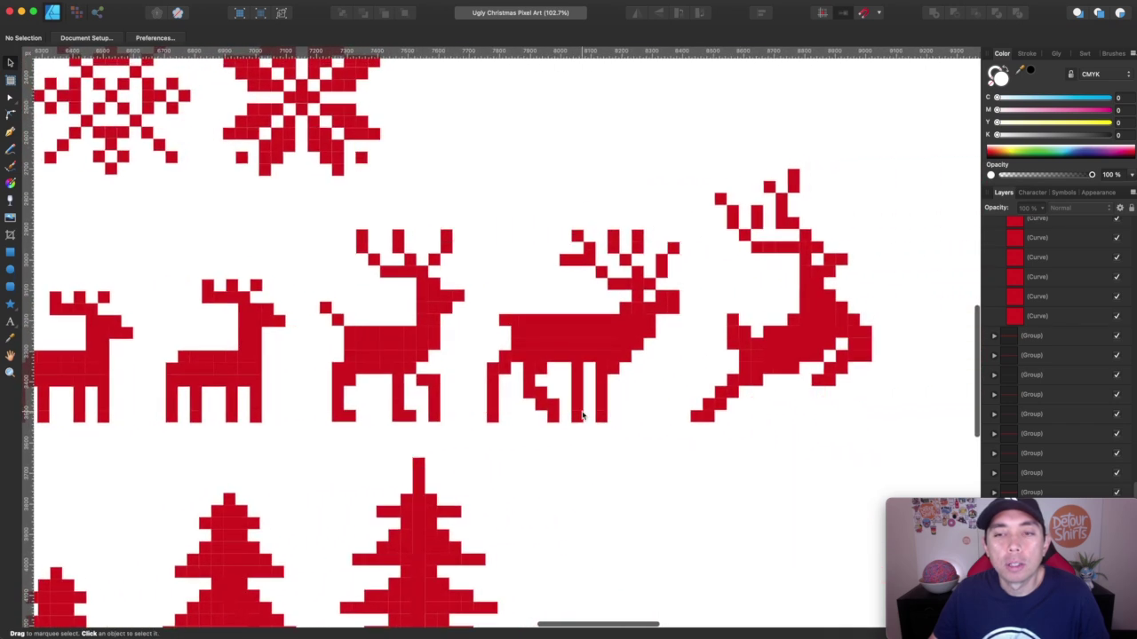
{"action": "scroll", "coordinate": [582, 415], "scroll_direction": "left", "scroll_amount": 4}
{"action": "scroll", "coordinate": [582, 415], "scroll_direction": "down", "scroll_amount": 4}
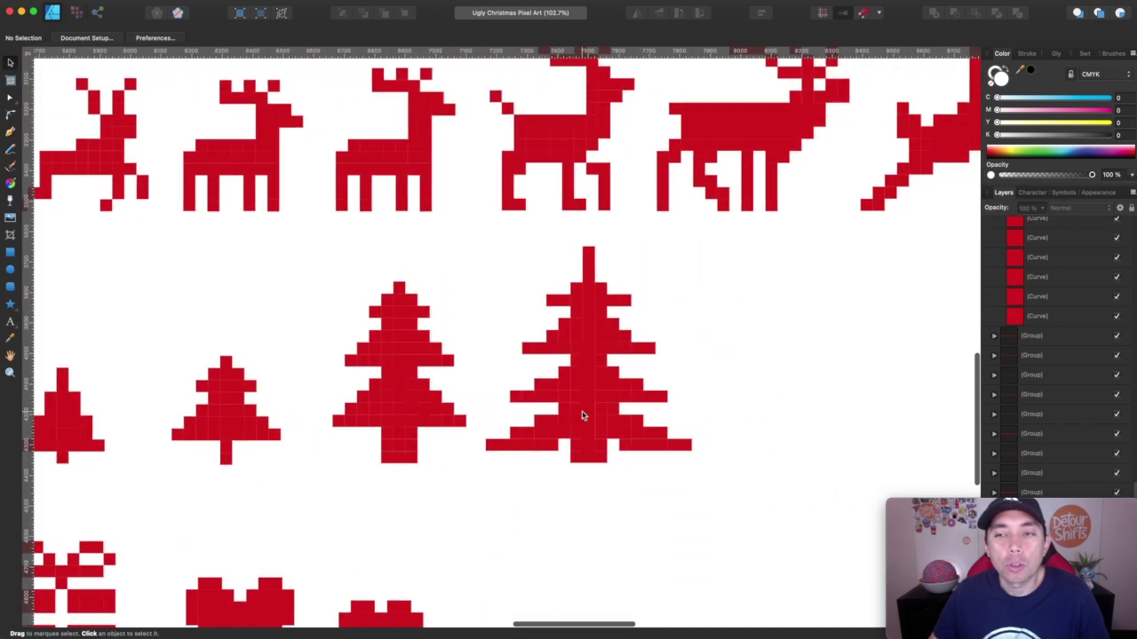
{"action": "scroll", "coordinate": [583, 415], "scroll_direction": "right", "scroll_amount": 2}
{"action": "scroll", "coordinate": [584, 417], "scroll_direction": "down", "scroll_amount": 5}
{"action": "scroll", "coordinate": [583, 418], "scroll_direction": "left", "scroll_amount": 7}
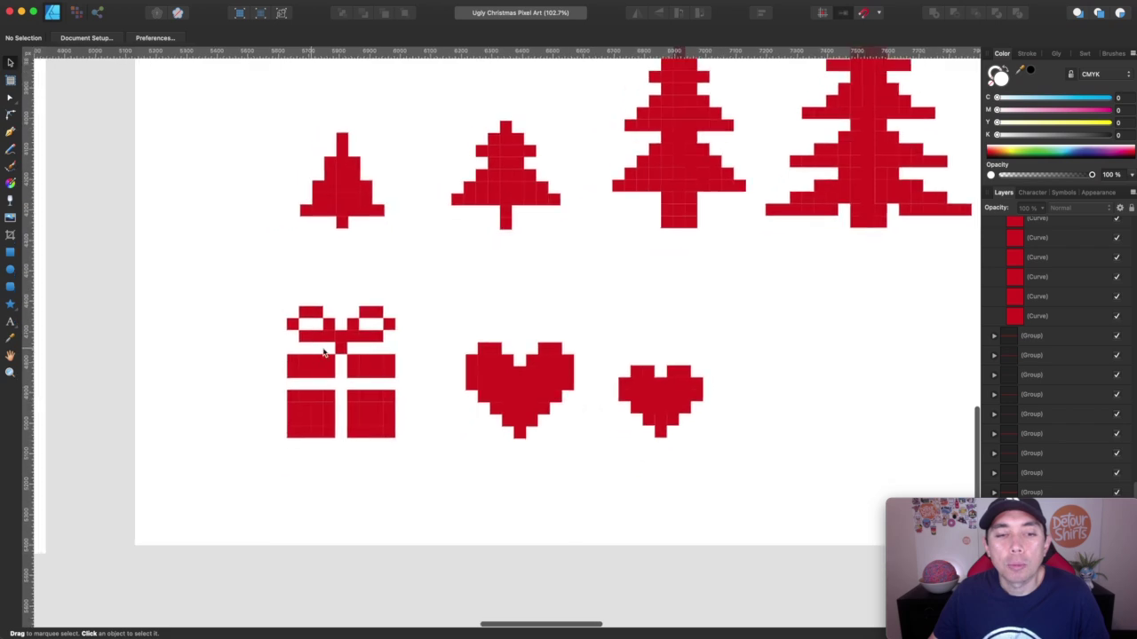
{"action": "scroll", "coordinate": [815, 388], "scroll_direction": "down", "scroll_amount": 5}
{"action": "scroll", "coordinate": [838, 382], "scroll_direction": "up", "scroll_amount": 3}
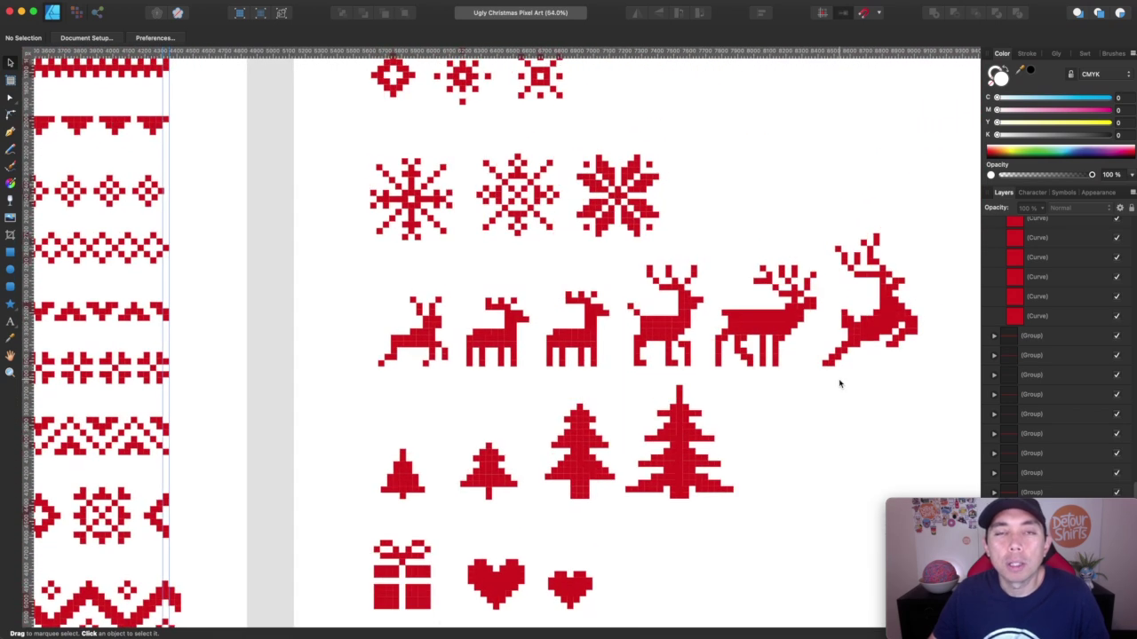
{"action": "scroll", "coordinate": [839, 383], "scroll_direction": "left", "scroll_amount": 5}
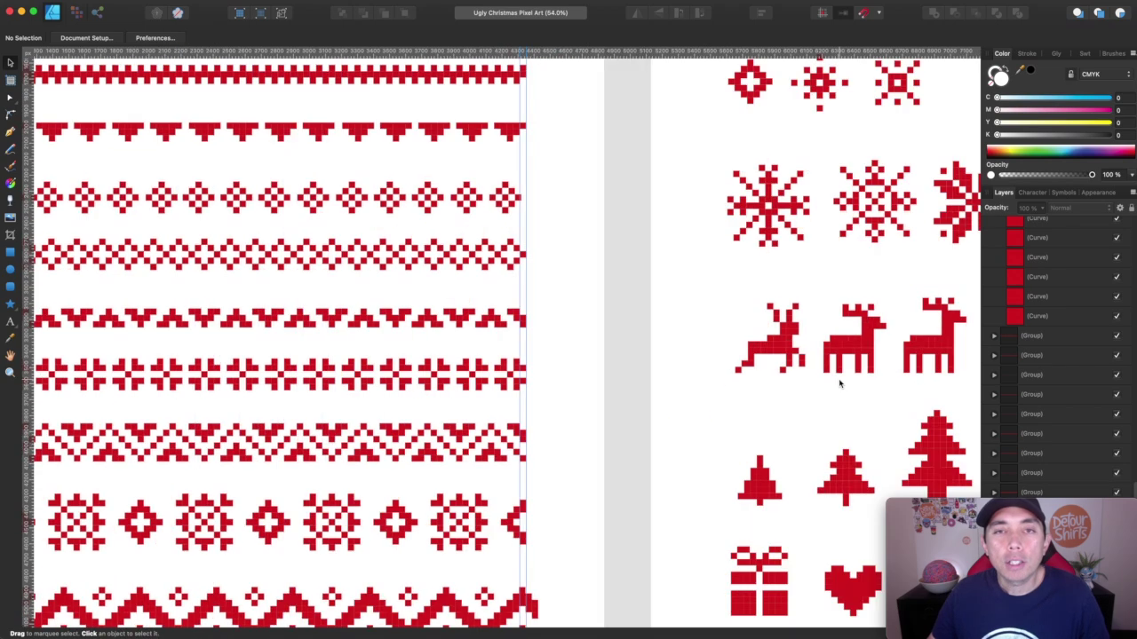
{"action": "scroll", "coordinate": [840, 384], "scroll_direction": "up", "scroll_amount": 3}
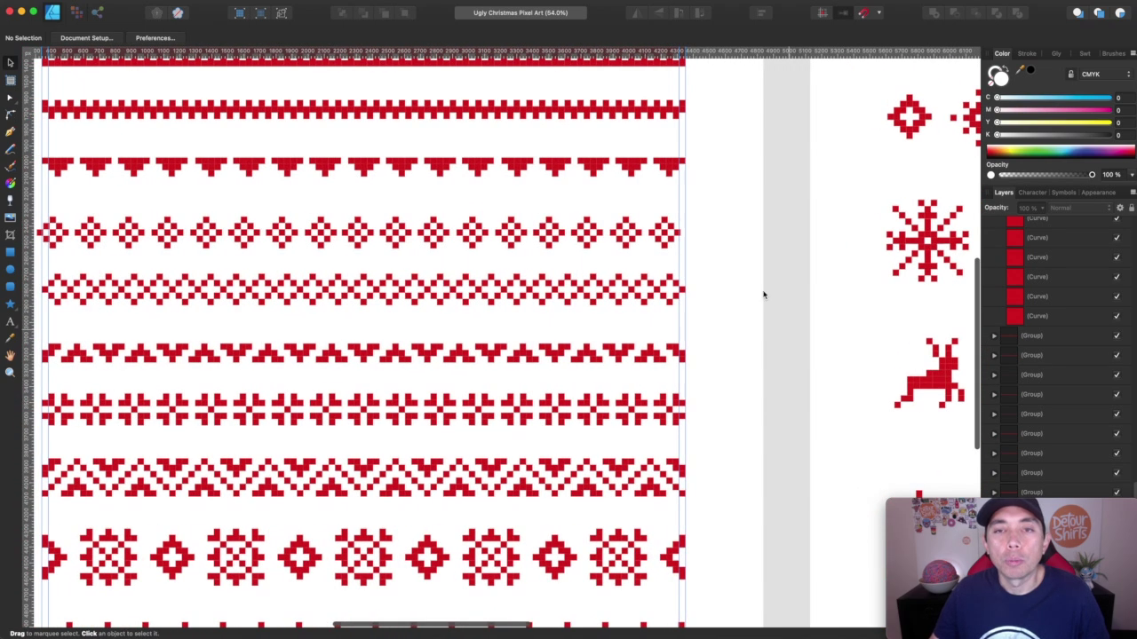
{"action": "scroll", "coordinate": [731, 204], "scroll_direction": "down", "scroll_amount": 5}
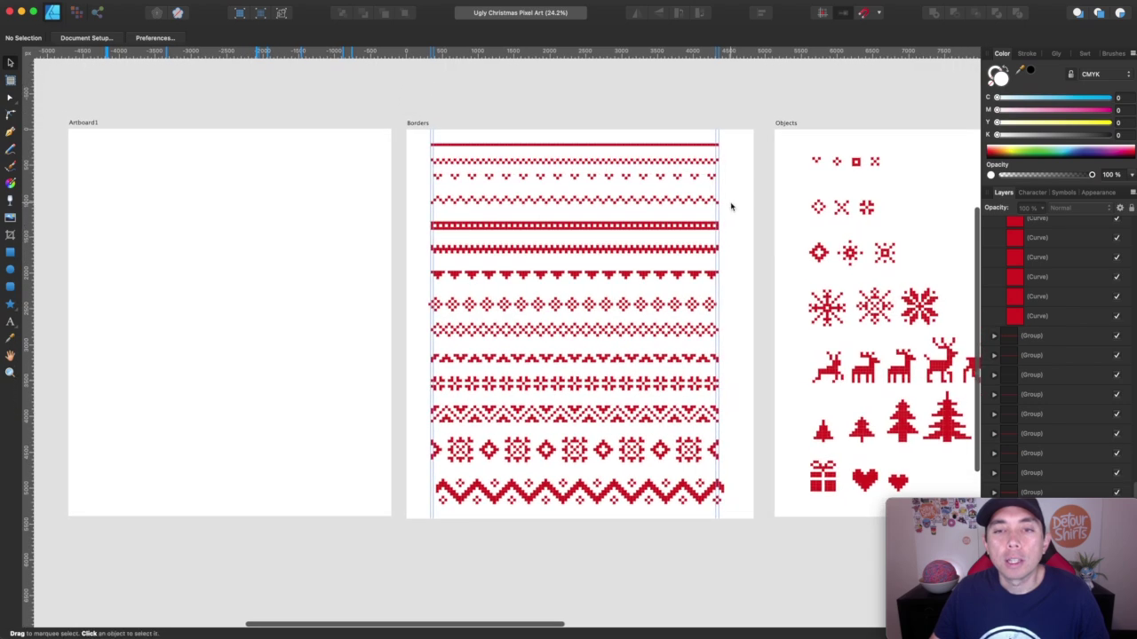
{"action": "scroll", "coordinate": [731, 206], "scroll_direction": "up", "scroll_amount": 3}
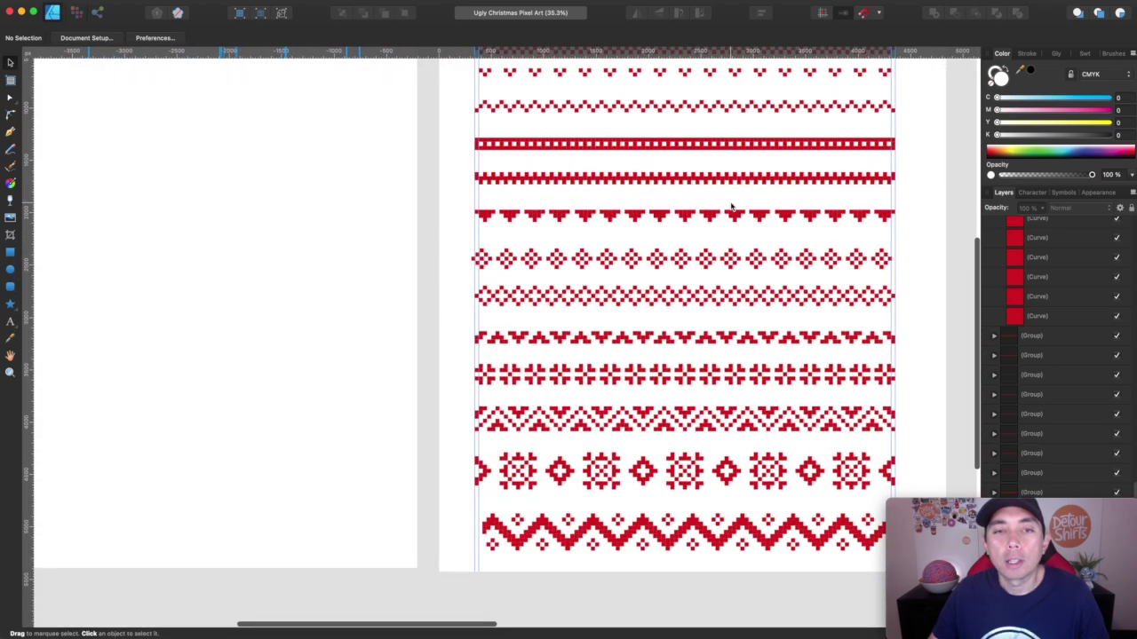
{"action": "scroll", "coordinate": [731, 202], "scroll_direction": "up", "scroll_amount": 2}
{"action": "scroll", "coordinate": [730, 203], "scroll_direction": "left", "scroll_amount": 2}
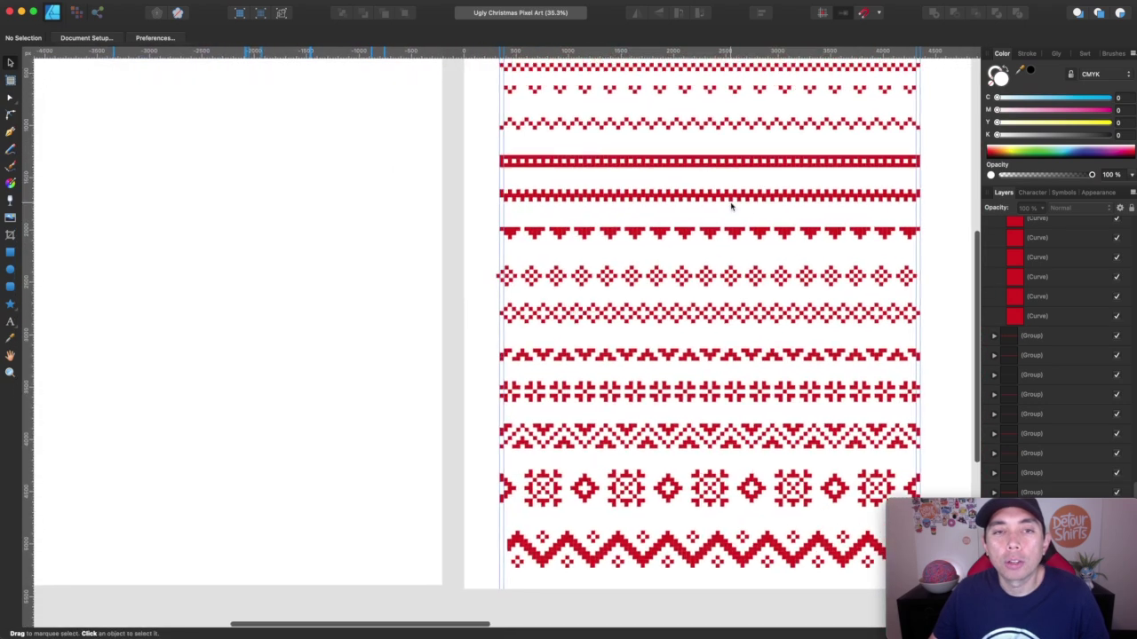
{"action": "scroll", "coordinate": [560, 110], "scroll_direction": "up", "scroll_amount": 5}
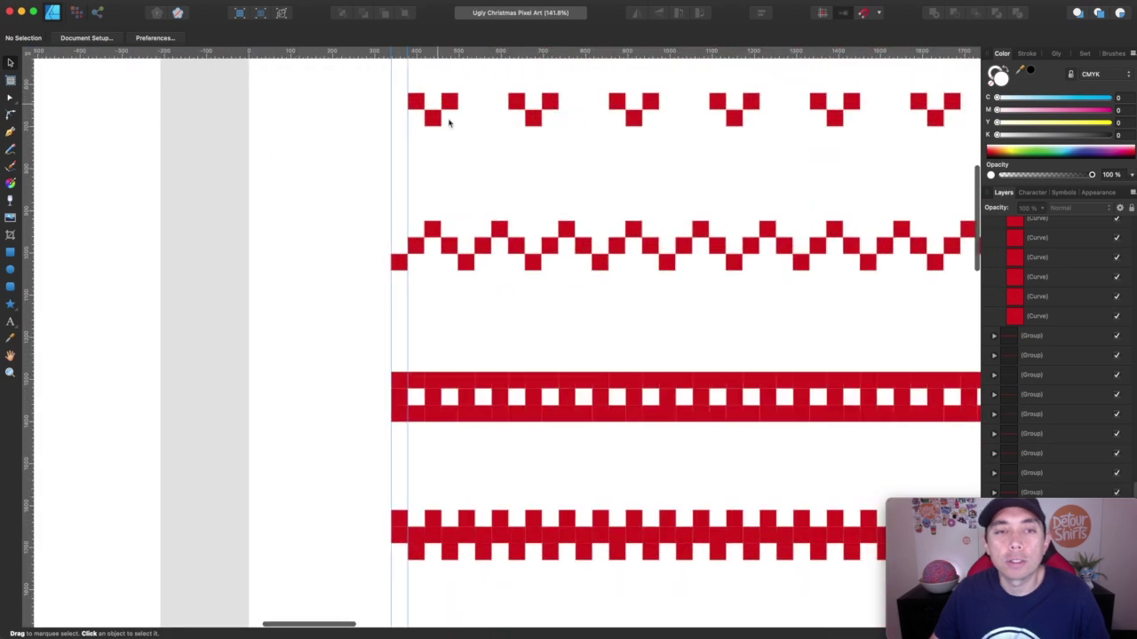
{"action": "scroll", "coordinate": [500, 179], "scroll_direction": "down", "scroll_amount": 5}
{"action": "scroll", "coordinate": [498, 179], "scroll_direction": "left", "scroll_amount": 4}
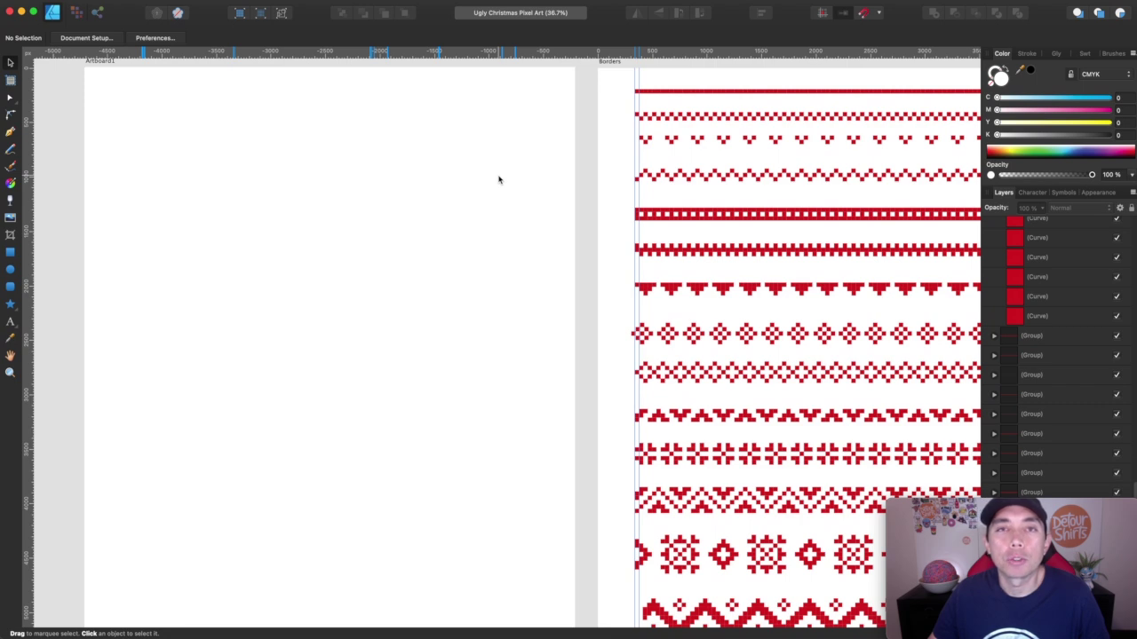
{"action": "scroll", "coordinate": [498, 179], "scroll_direction": "left", "scroll_amount": 5}
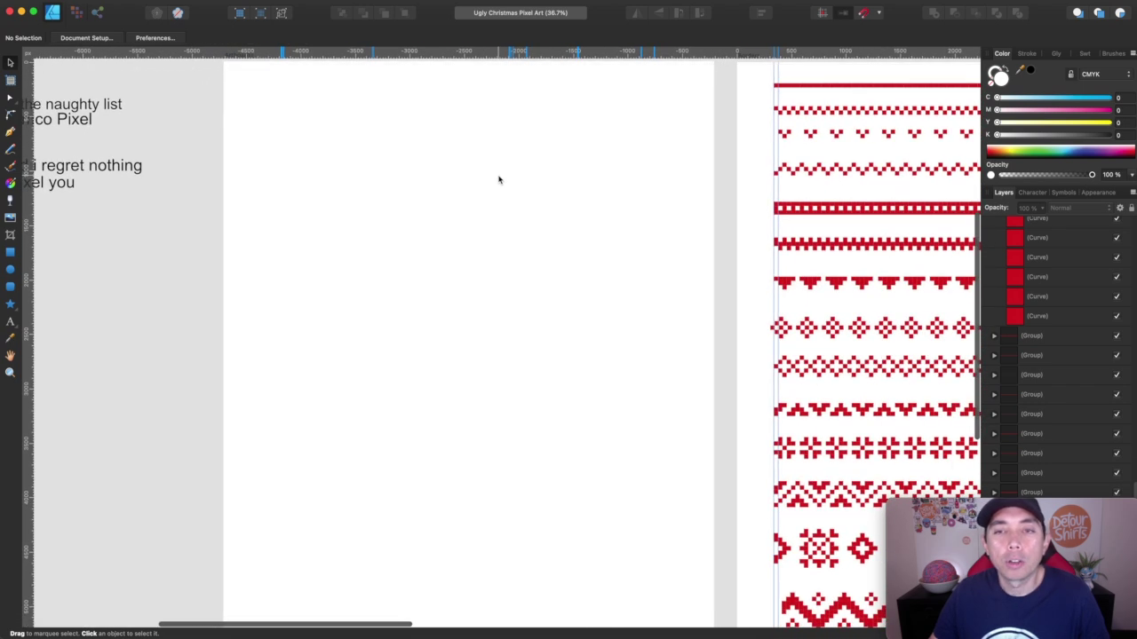
{"action": "scroll", "coordinate": [515, 168], "scroll_direction": "up", "scroll_amount": 2}
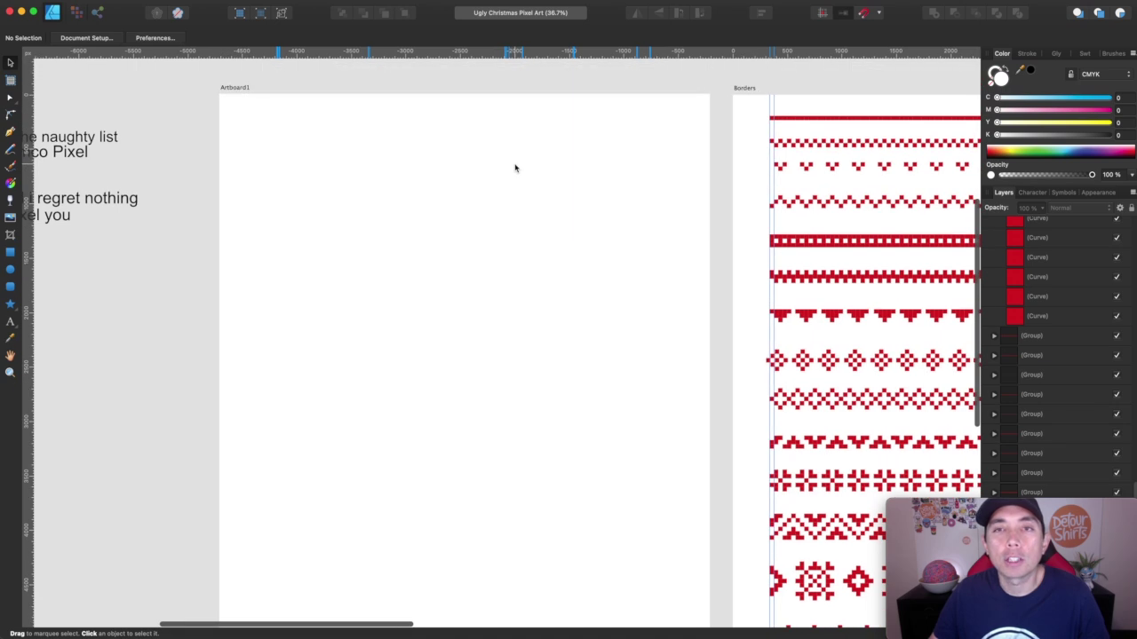
{"action": "scroll", "coordinate": [515, 168], "scroll_direction": "right", "scroll_amount": 12}
{"action": "scroll", "coordinate": [516, 168], "scroll_direction": "down", "scroll_amount": 1}
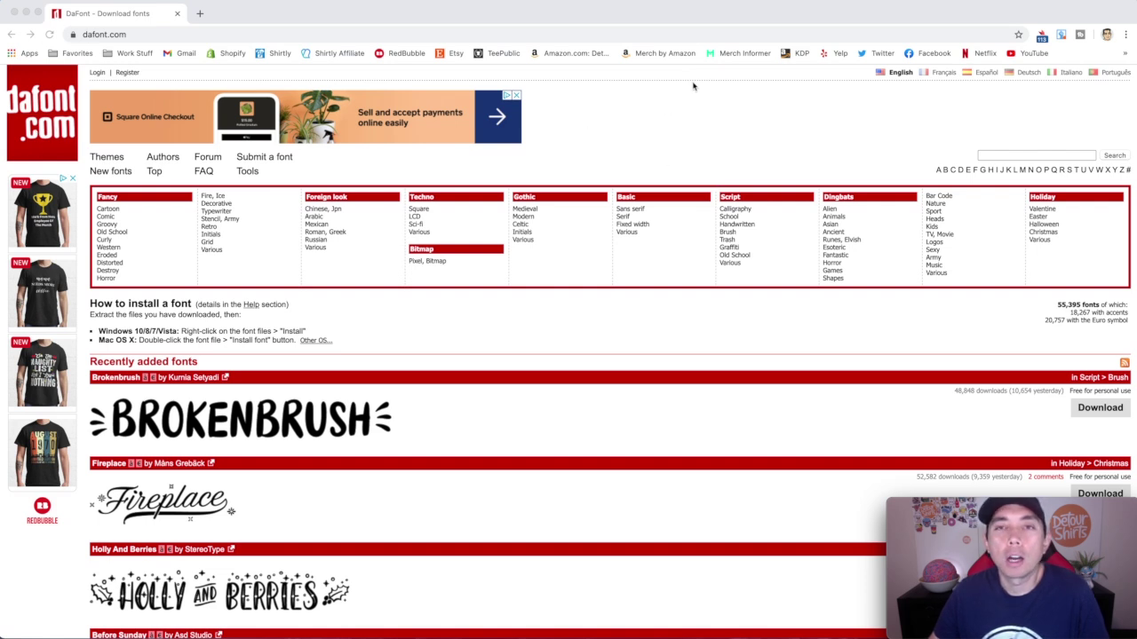
Browse the DaFont home page, then search its font catalogue for 'pixel'.
{"action": "scroll", "coordinate": [708, 114], "scroll_direction": "down", "scroll_amount": 5}
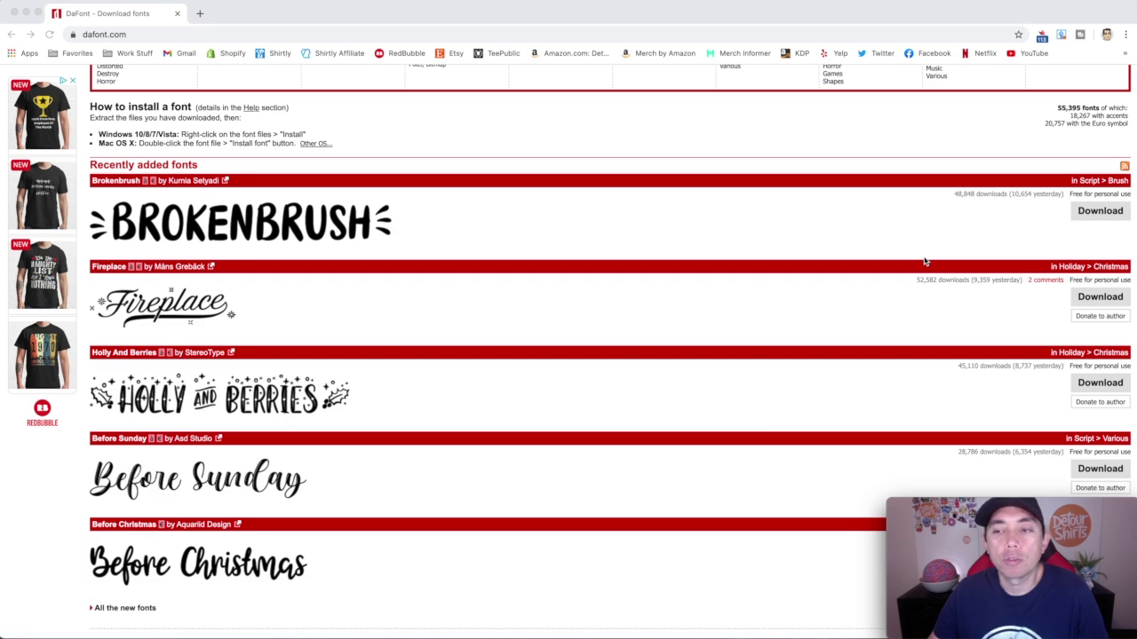
{"action": "scroll", "coordinate": [924, 260], "scroll_direction": "down", "scroll_amount": 3}
{"action": "scroll", "coordinate": [924, 260], "scroll_direction": "up", "scroll_amount": 6}
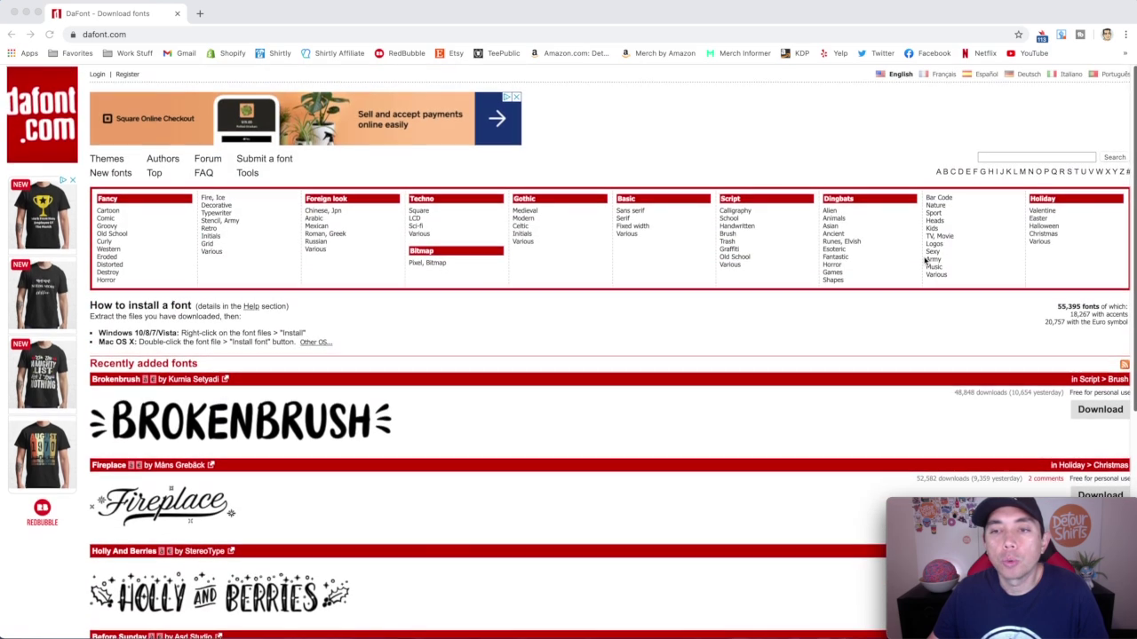
{"action": "left_click", "coordinate": [986, 161]}
{"action": "left_click", "coordinate": [987, 155]}
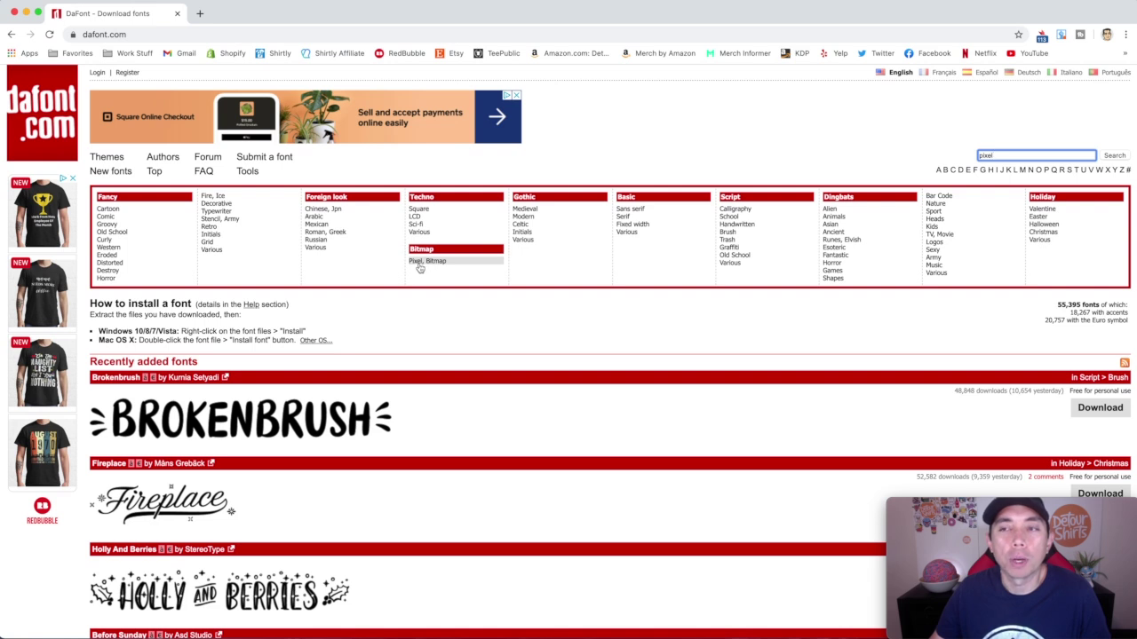
{"action": "left_click", "coordinate": [1113, 156]}
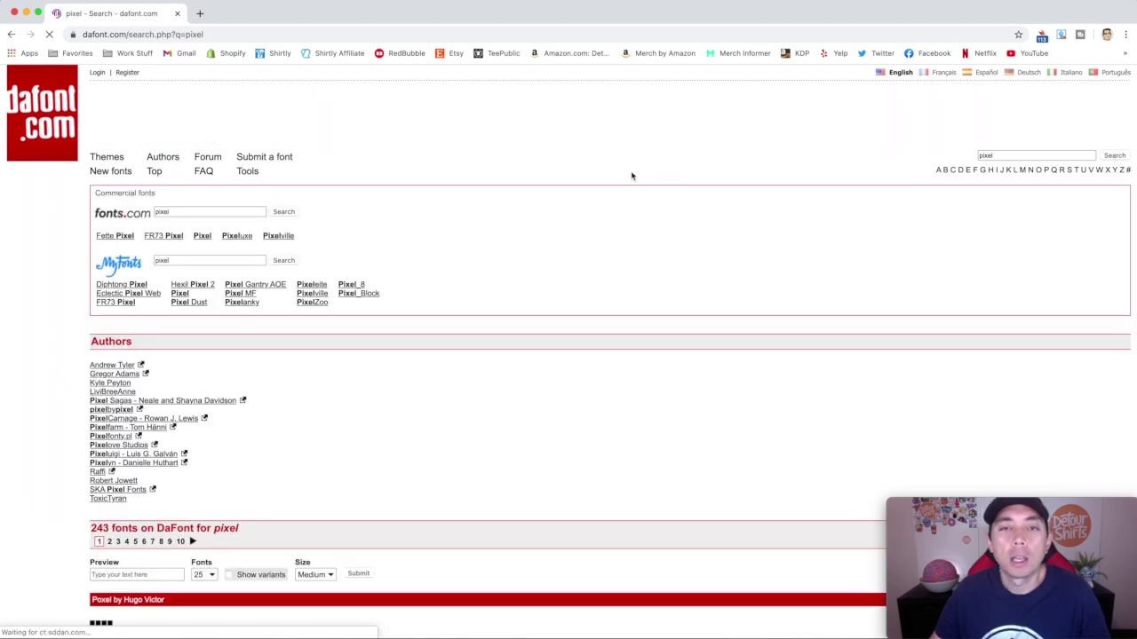
Scroll through the first page of the 243 pixel font results.
{"action": "scroll", "coordinate": [632, 176], "scroll_direction": "down", "scroll_amount": 10}
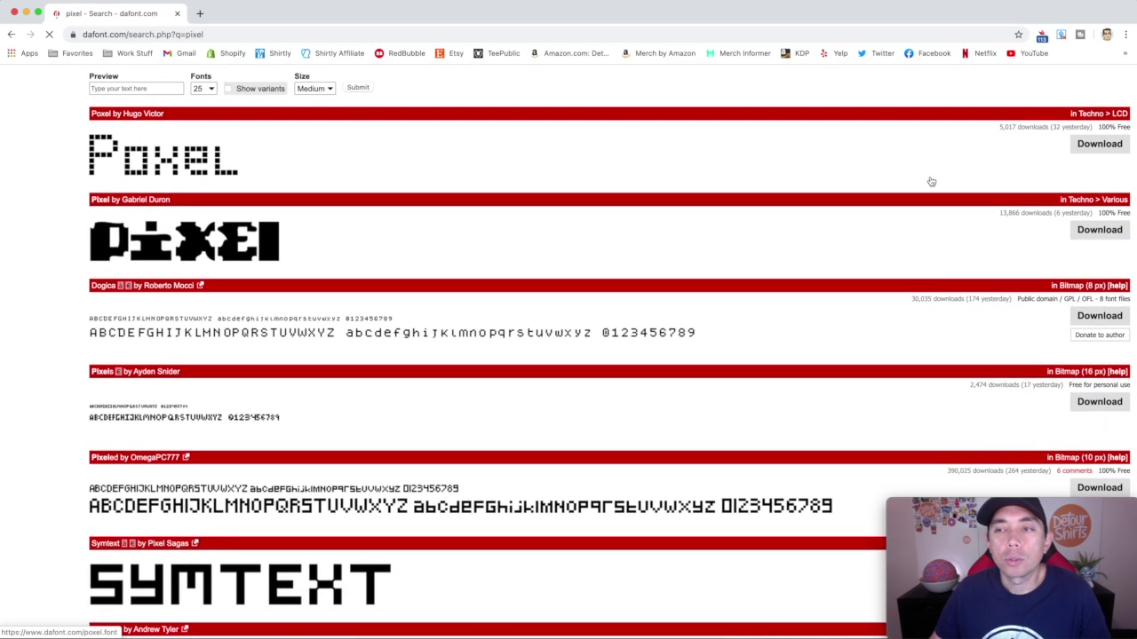
{"action": "scroll", "coordinate": [742, 185], "scroll_direction": "down", "scroll_amount": 1}
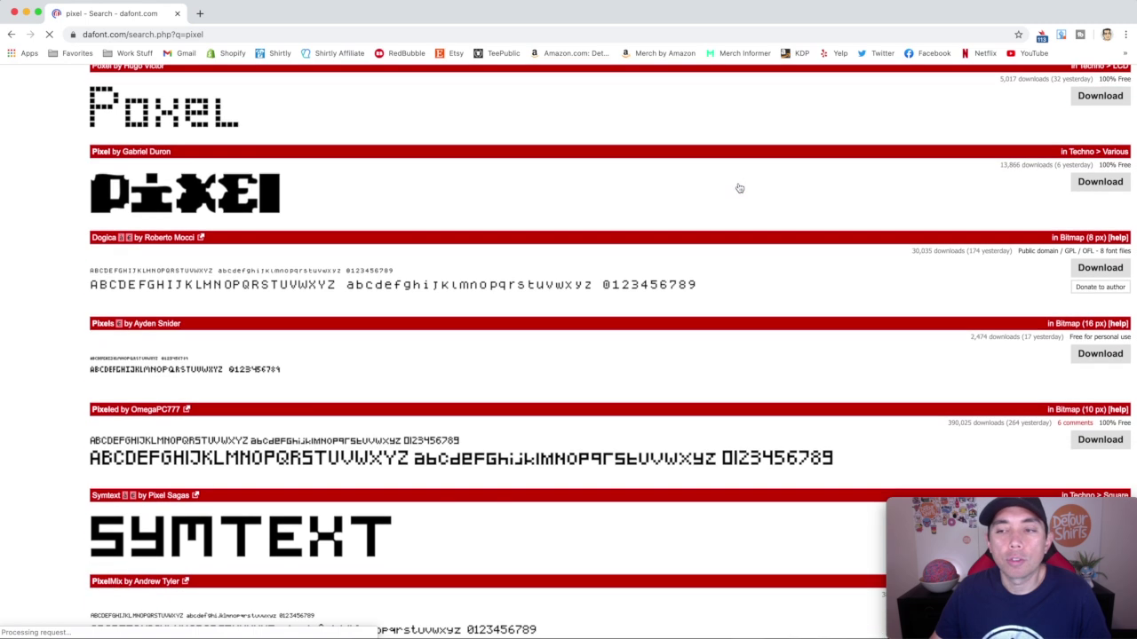
{"action": "scroll", "coordinate": [738, 187], "scroll_direction": "down", "scroll_amount": 2}
{"action": "scroll", "coordinate": [1072, 208], "scroll_direction": "down", "scroll_amount": 2}
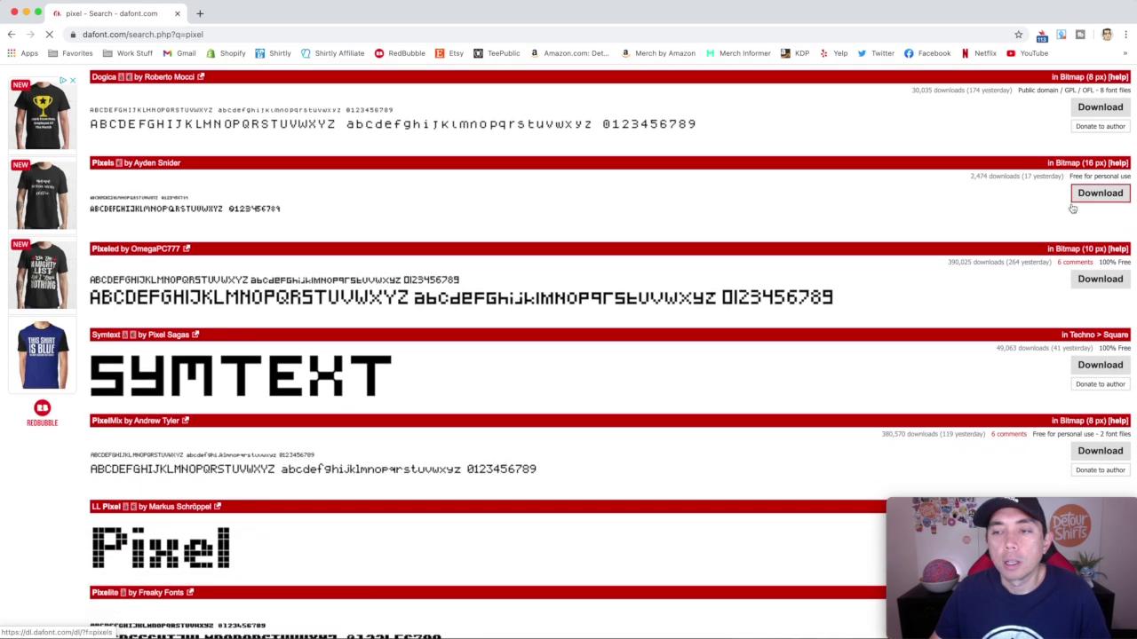
{"action": "scroll", "coordinate": [1072, 209], "scroll_direction": "down", "scroll_amount": 2}
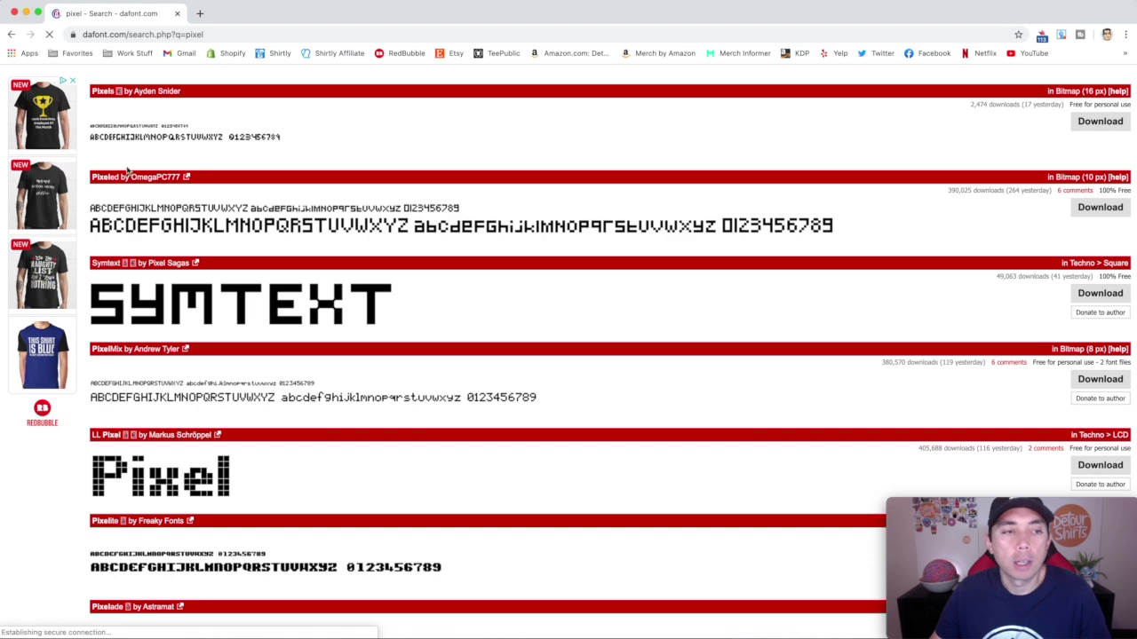
{"action": "scroll", "coordinate": [844, 205], "scroll_direction": "down", "scroll_amount": 4}
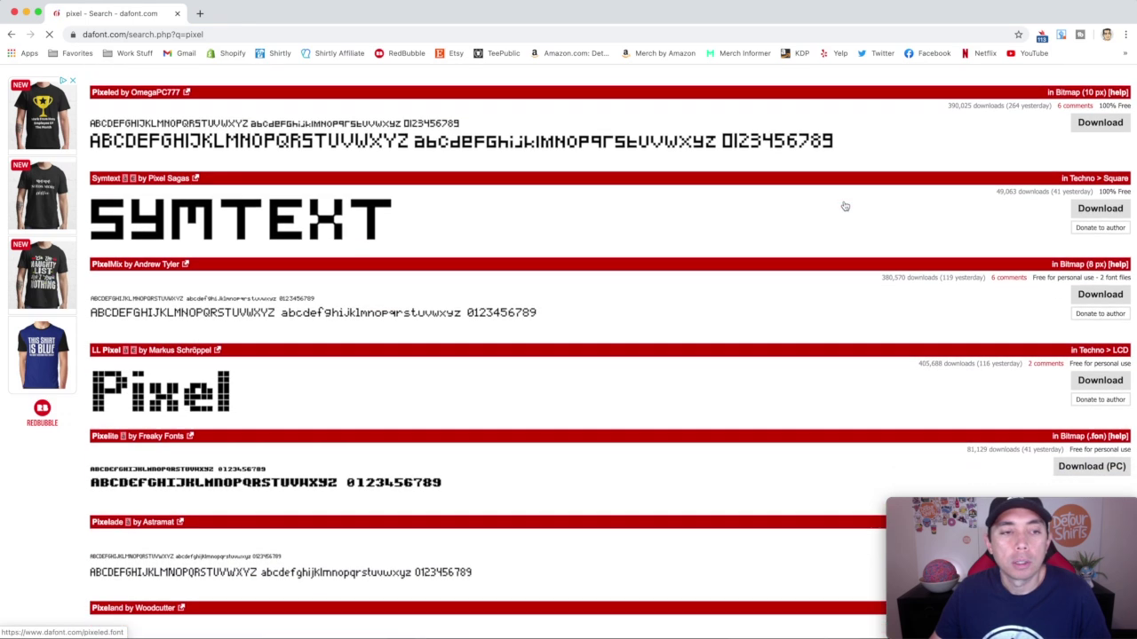
{"action": "scroll", "coordinate": [845, 206], "scroll_direction": "down", "scroll_amount": 1}
{"action": "scroll", "coordinate": [845, 206], "scroll_direction": "down", "scroll_amount": 4}
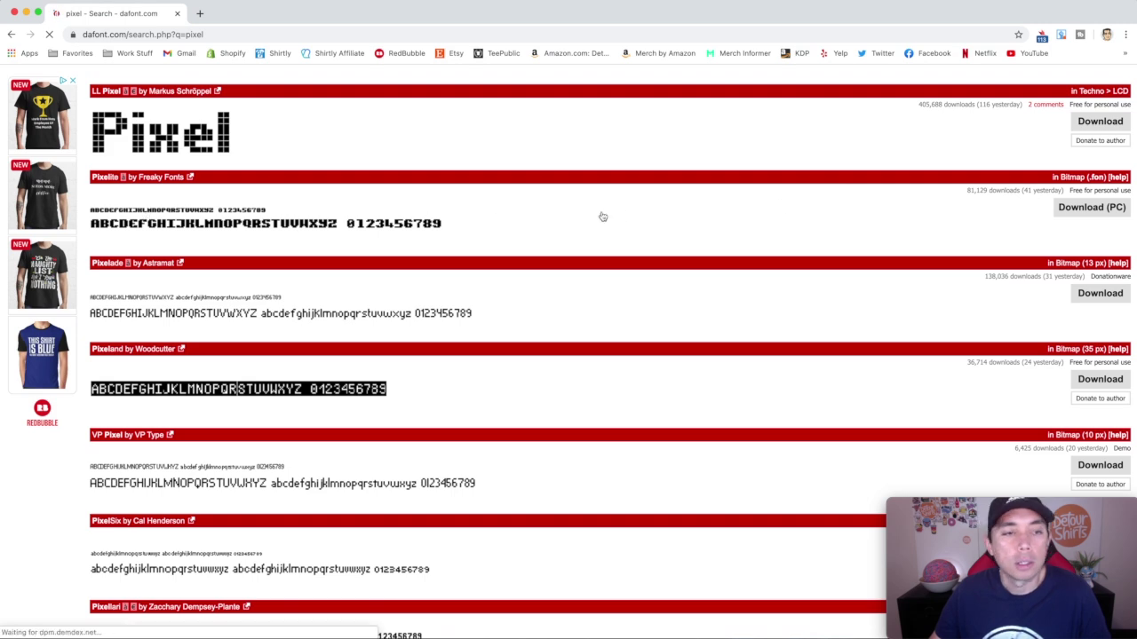
{"action": "scroll", "coordinate": [604, 216], "scroll_direction": "down", "scroll_amount": 6}
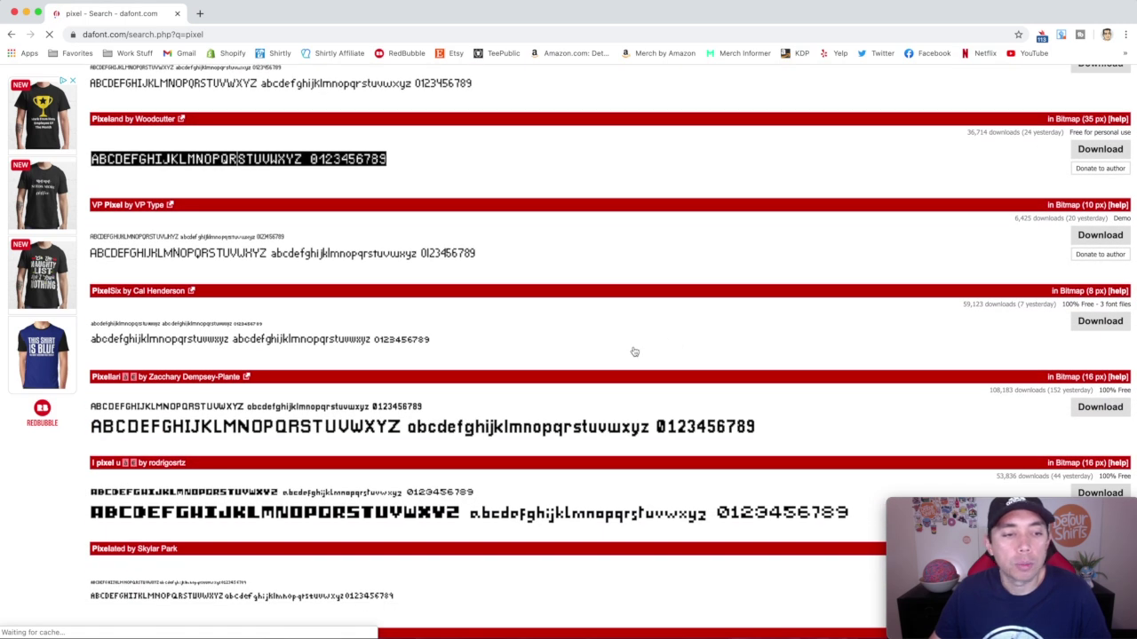
{"action": "scroll", "coordinate": [634, 352], "scroll_direction": "down", "scroll_amount": 5}
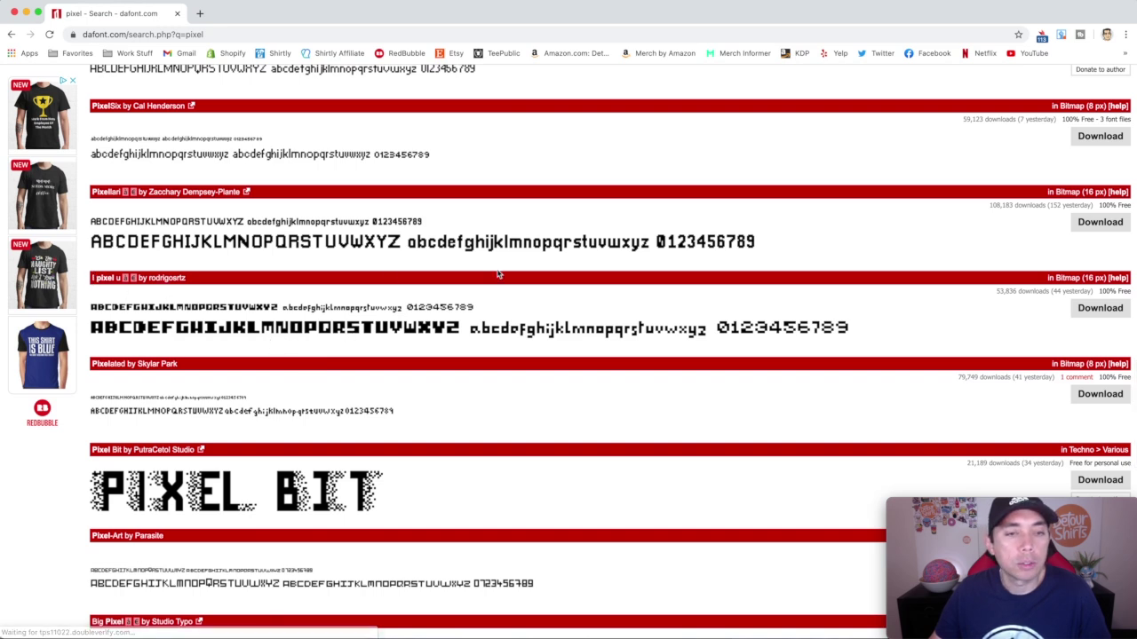
{"action": "scroll", "coordinate": [894, 309], "scroll_direction": "down", "scroll_amount": 20}
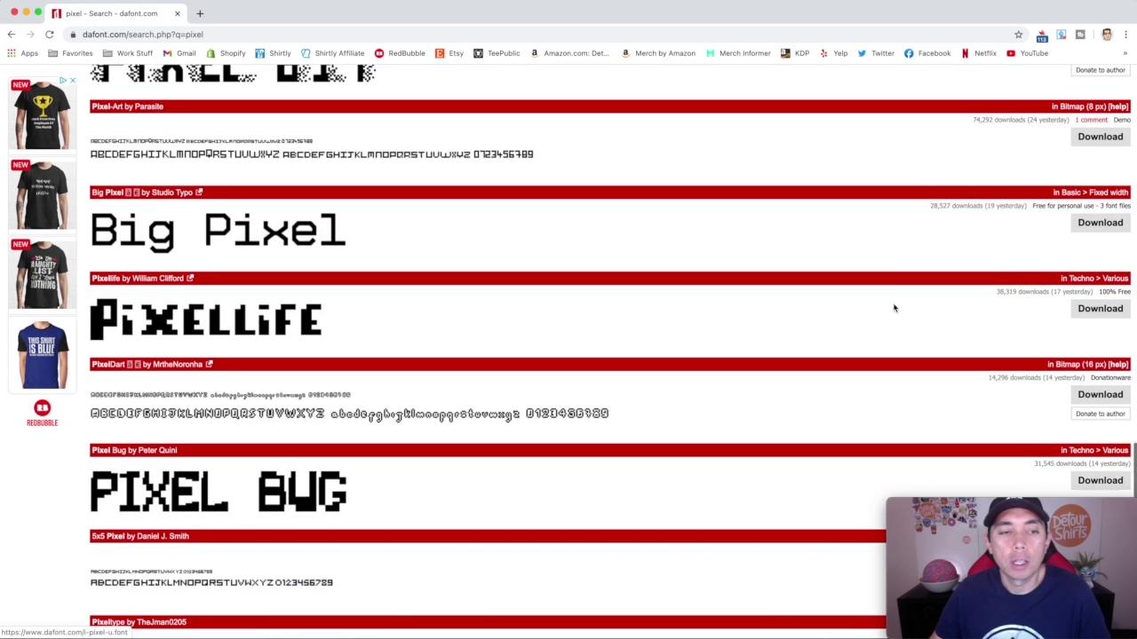
{"action": "scroll", "coordinate": [894, 308], "scroll_direction": "down", "scroll_amount": 2}
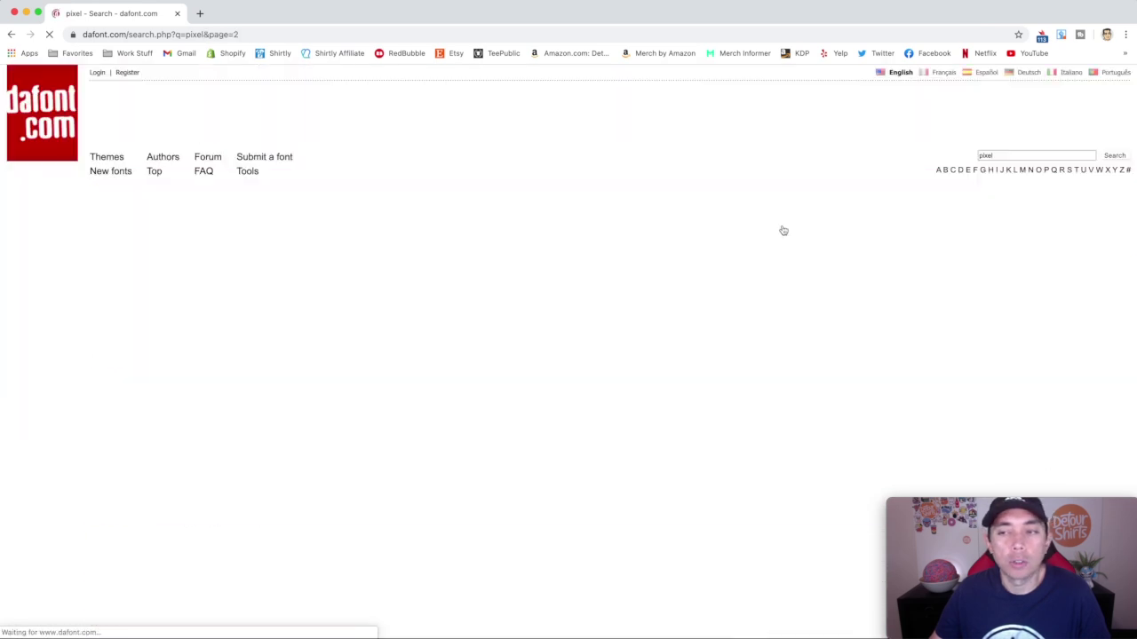
{"action": "scroll", "coordinate": [783, 231], "scroll_direction": "down", "scroll_amount": 8}
{"action": "scroll", "coordinate": [783, 231], "scroll_direction": "down", "scroll_amount": 15}
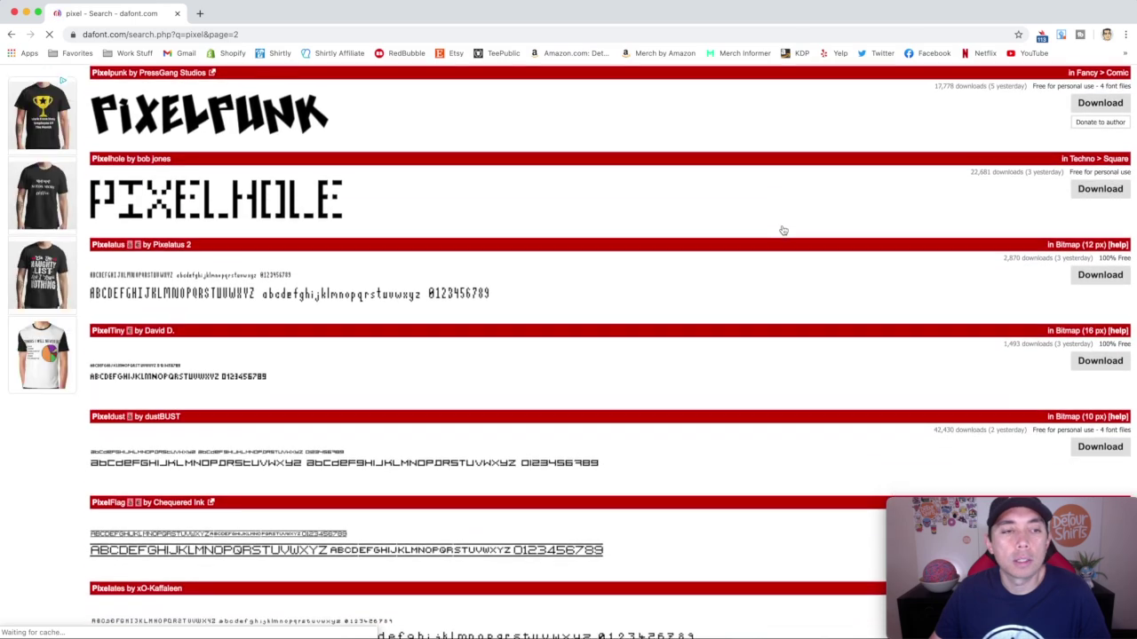
{"action": "scroll", "coordinate": [783, 230], "scroll_direction": "down", "scroll_amount": 14}
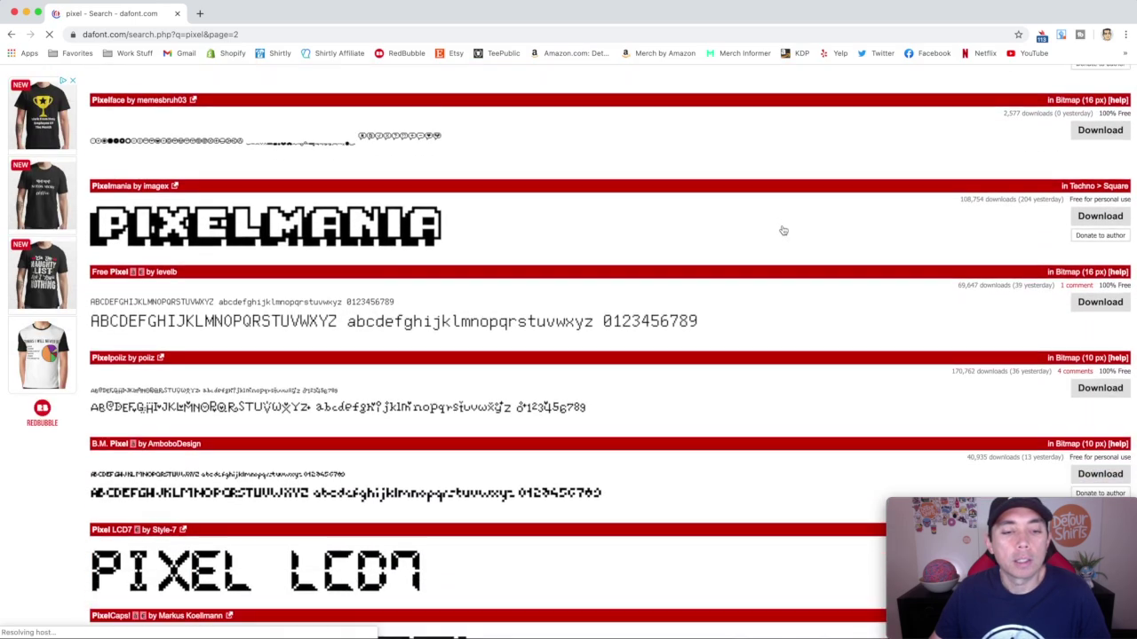
{"action": "scroll", "coordinate": [783, 231], "scroll_direction": "down", "scroll_amount": 7}
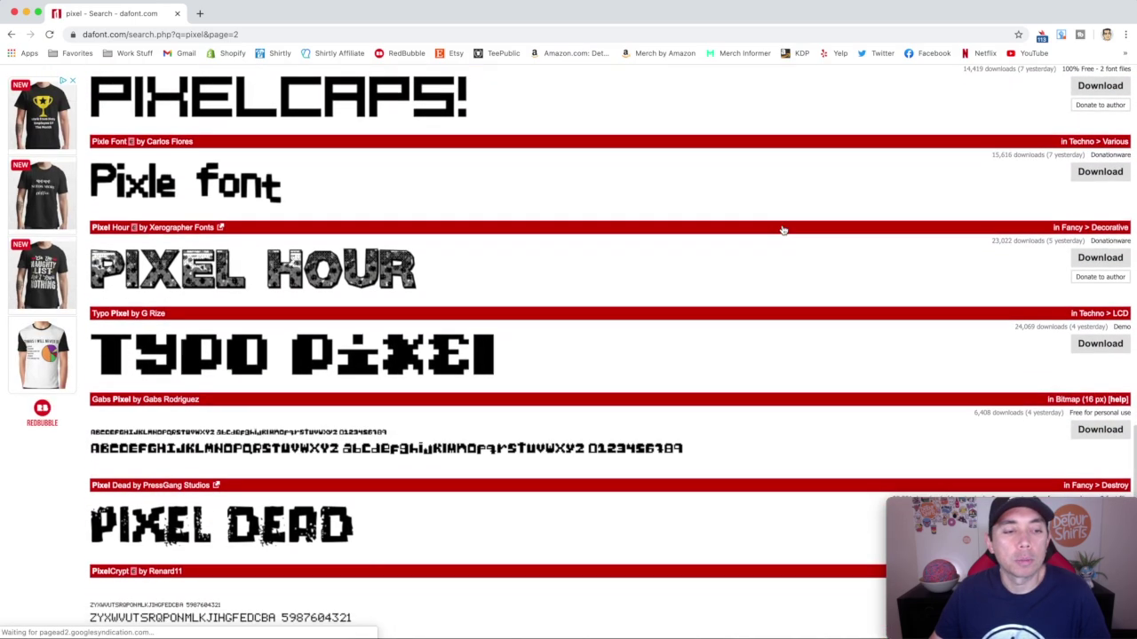
{"action": "scroll", "coordinate": [604, 208], "scroll_direction": "down", "scroll_amount": 5}
{"action": "scroll", "coordinate": [604, 208], "scroll_direction": "up", "scroll_amount": 6}
{"action": "scroll", "coordinate": [604, 207], "scroll_direction": "up", "scroll_amount": 1}
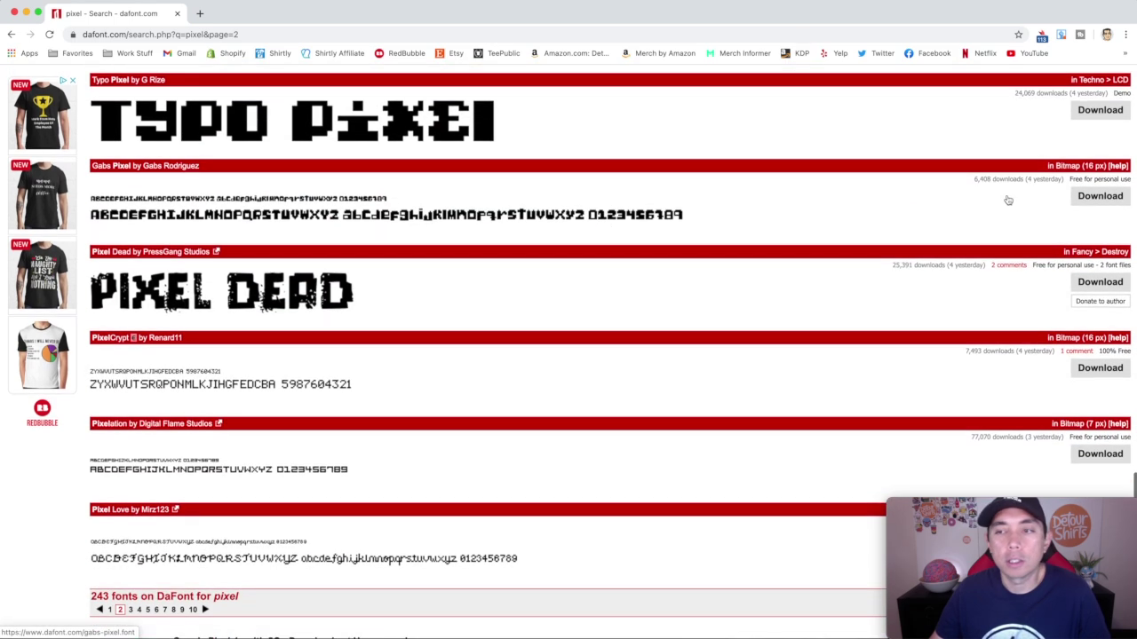
{"action": "scroll", "coordinate": [793, 209], "scroll_direction": "down", "scroll_amount": 5}
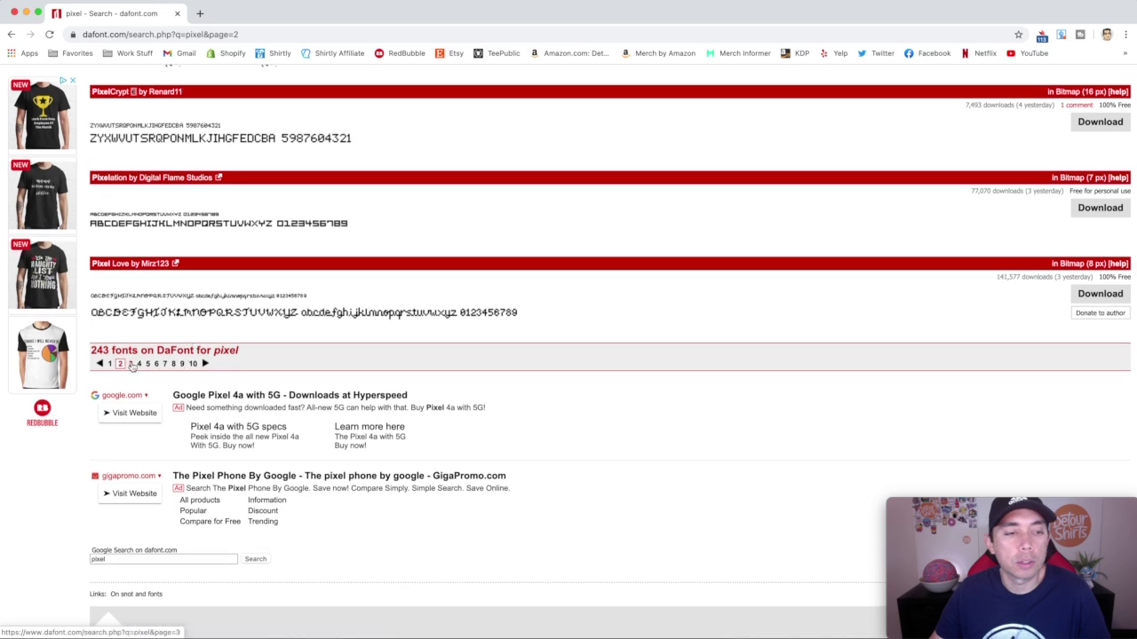
Go to results page 3 and scroll its list to fonts like Kemco Pixel.
{"action": "left_click", "coordinate": [130, 364]}
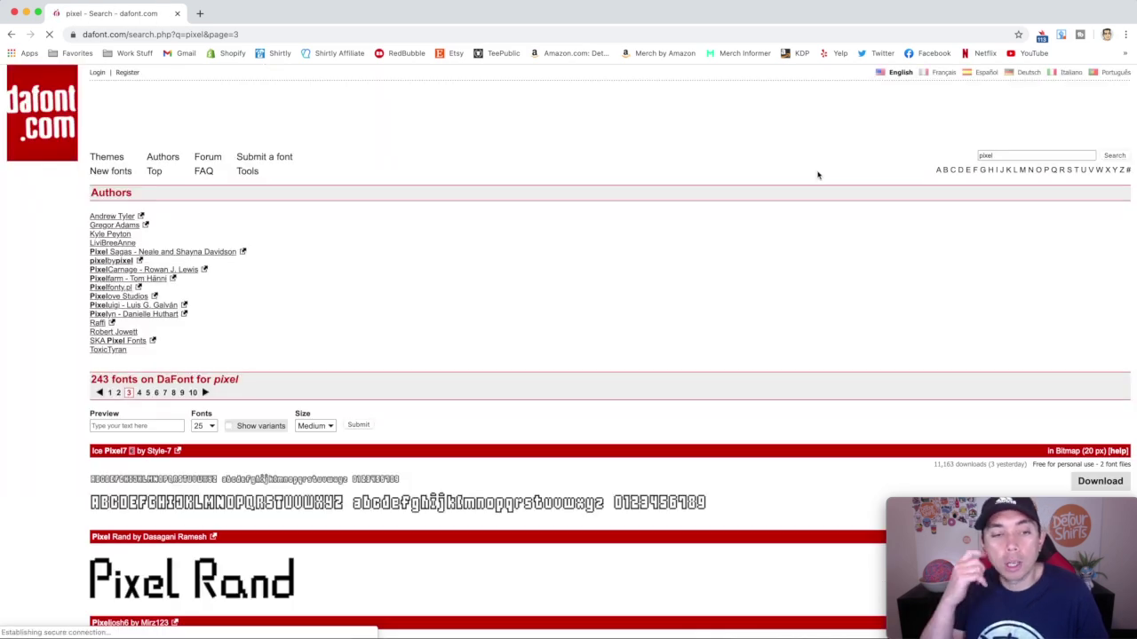
{"action": "scroll", "coordinate": [818, 175], "scroll_direction": "down", "scroll_amount": 10}
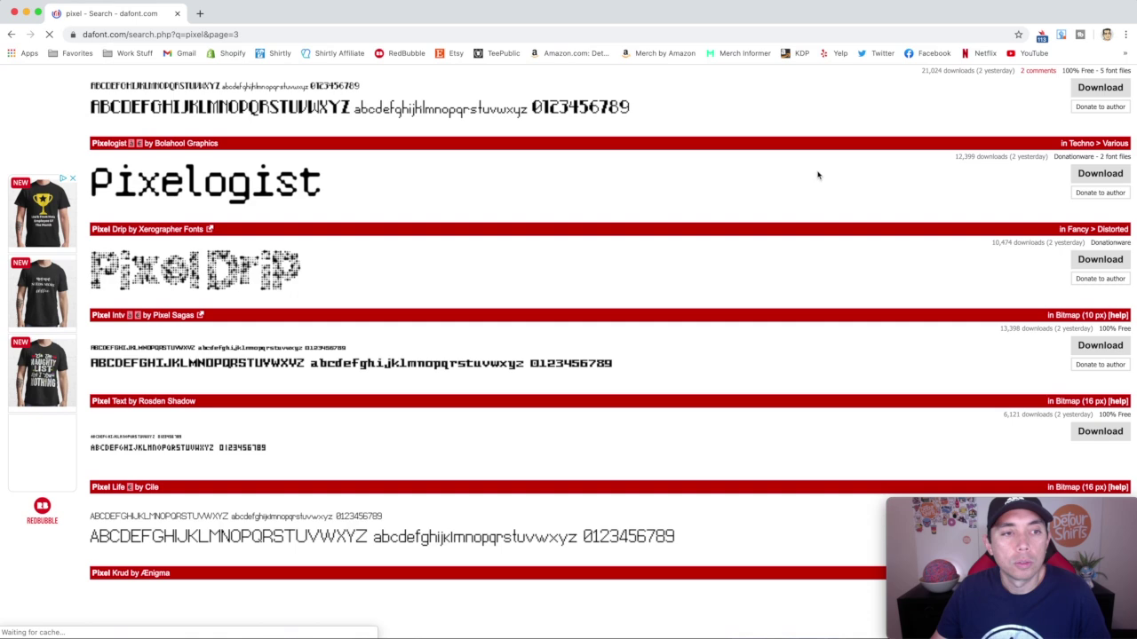
{"action": "scroll", "coordinate": [818, 175], "scroll_direction": "down", "scroll_amount": 10}
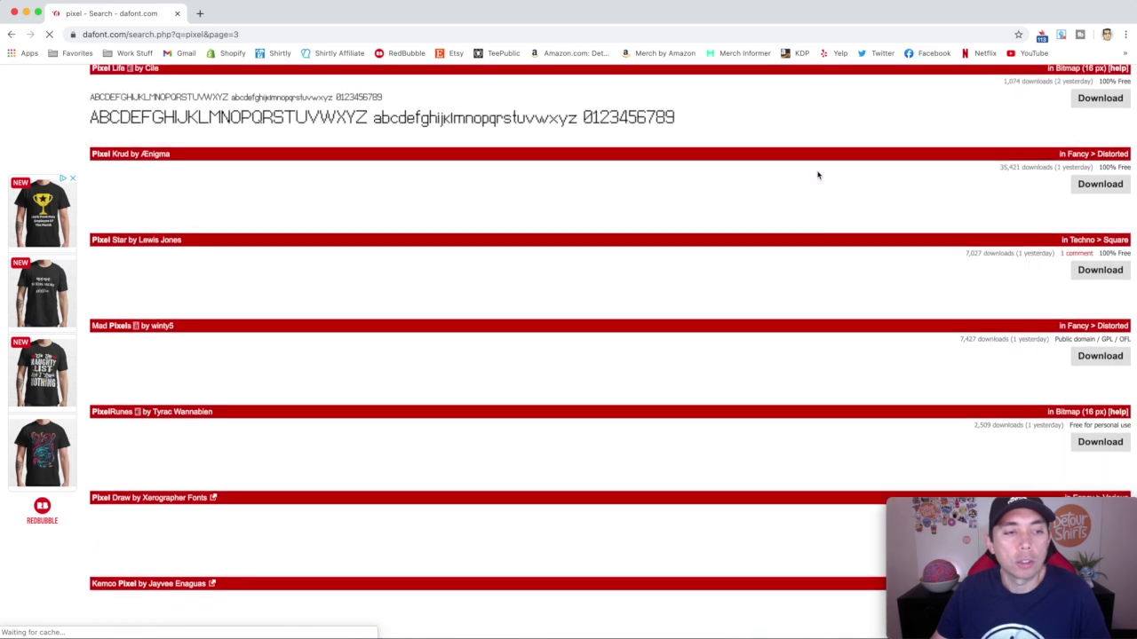
{"action": "scroll", "coordinate": [818, 175], "scroll_direction": "down", "scroll_amount": 5}
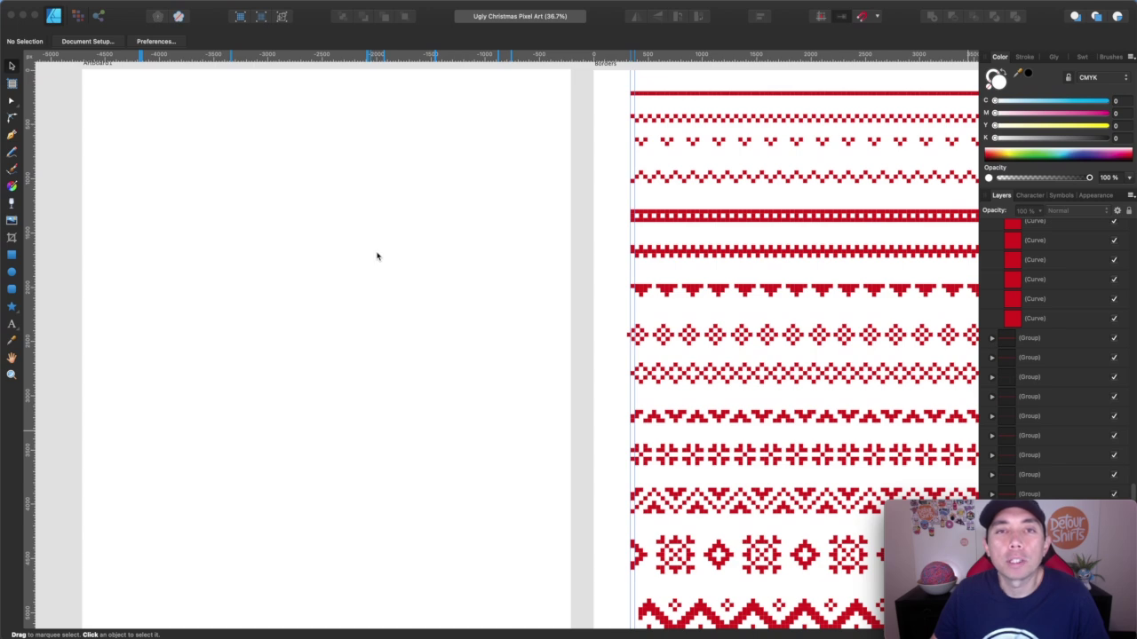
Place a copy of the ON THE NAUGHTY LIST text in the middle of the artboard.
{"action": "scroll", "coordinate": [377, 257], "scroll_direction": "left", "scroll_amount": 10}
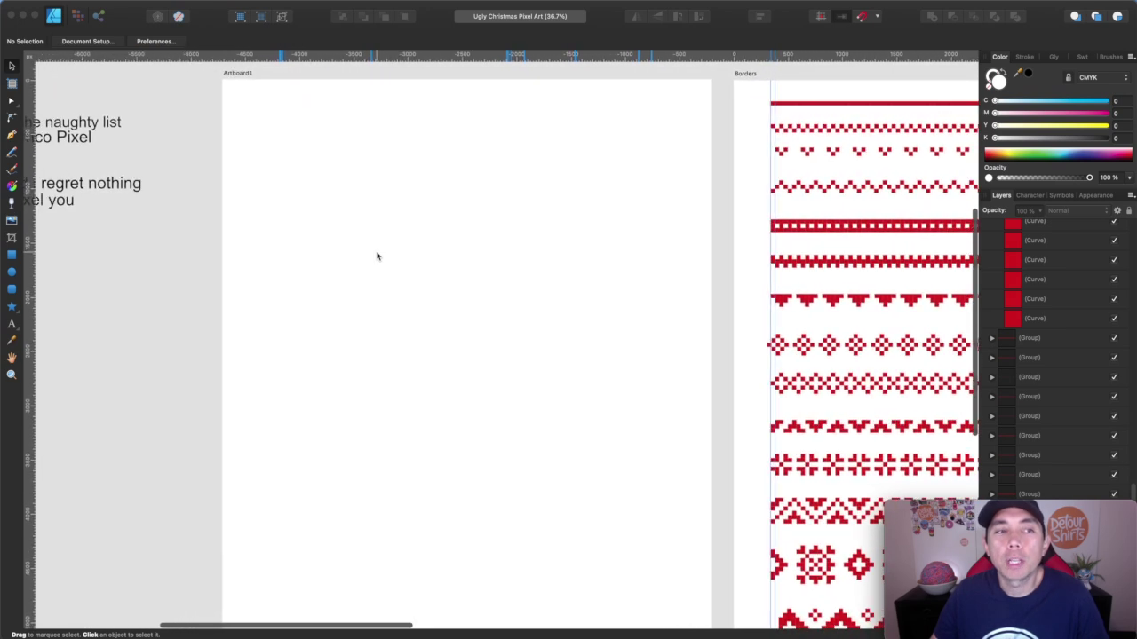
{"action": "scroll", "coordinate": [376, 257], "scroll_direction": "left", "scroll_amount": 2}
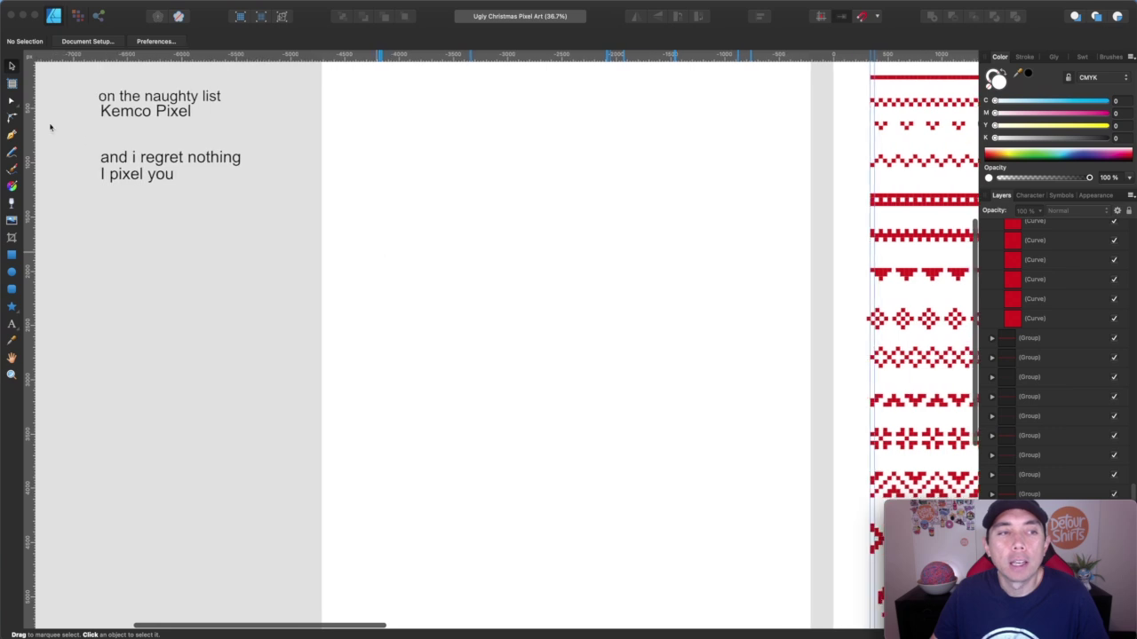
{"action": "left_click", "coordinate": [124, 100]}
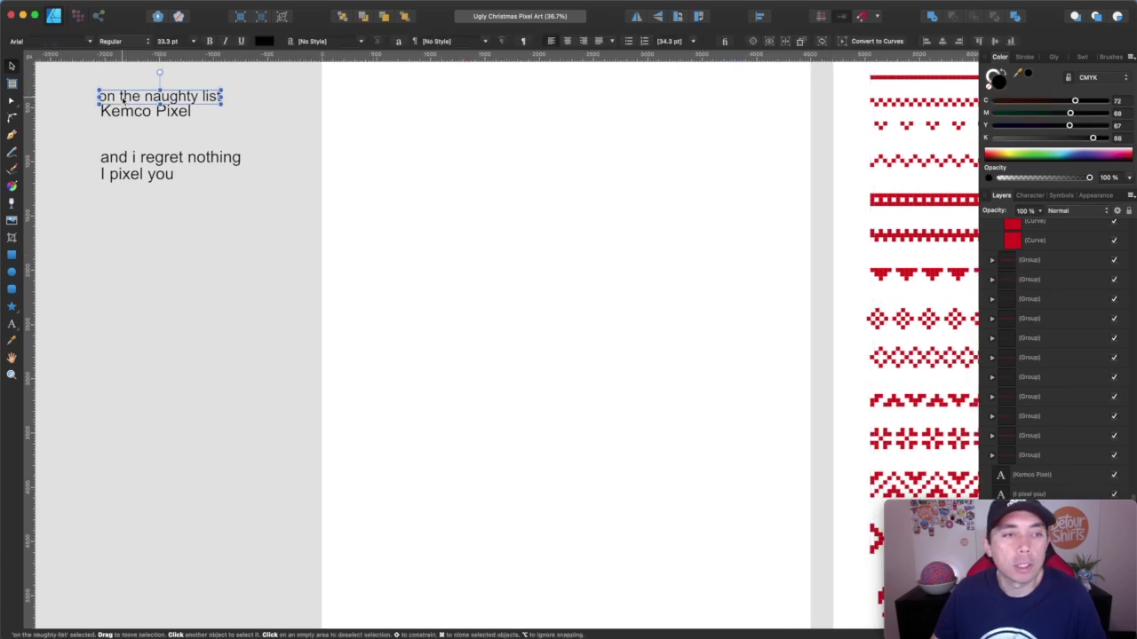
{"action": "left_click_drag", "start_coordinate": [192, 96], "coordinate": [571, 221]}
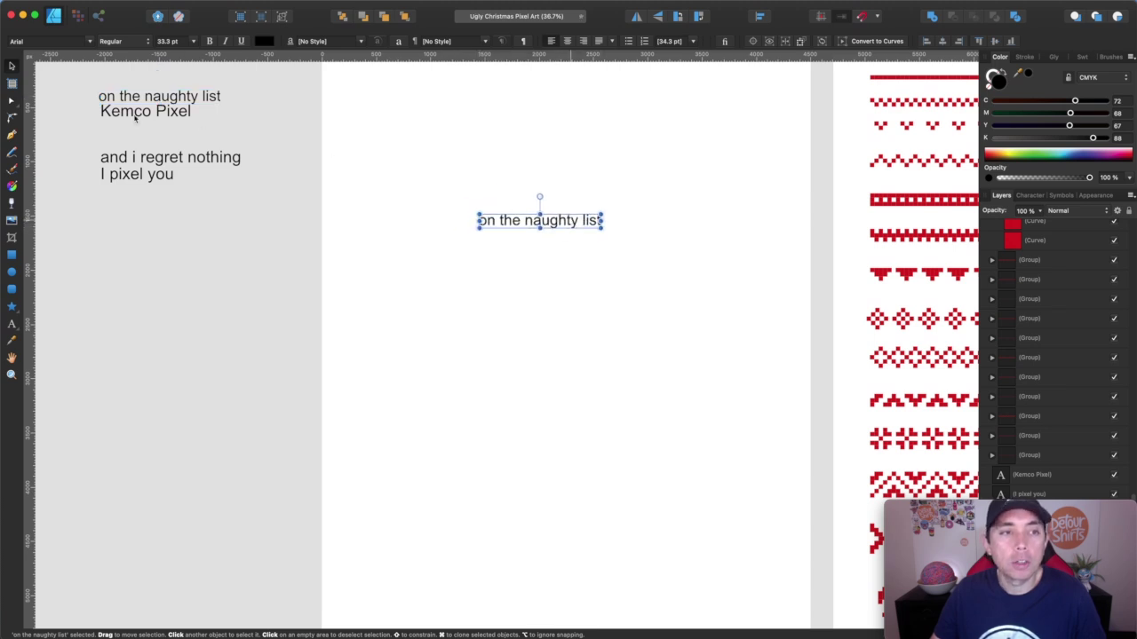
Set the whole copied phrase in the Kemco Pixel font.
{"action": "double_click", "coordinate": [539, 220]}
{"action": "key", "text": "super+a"}
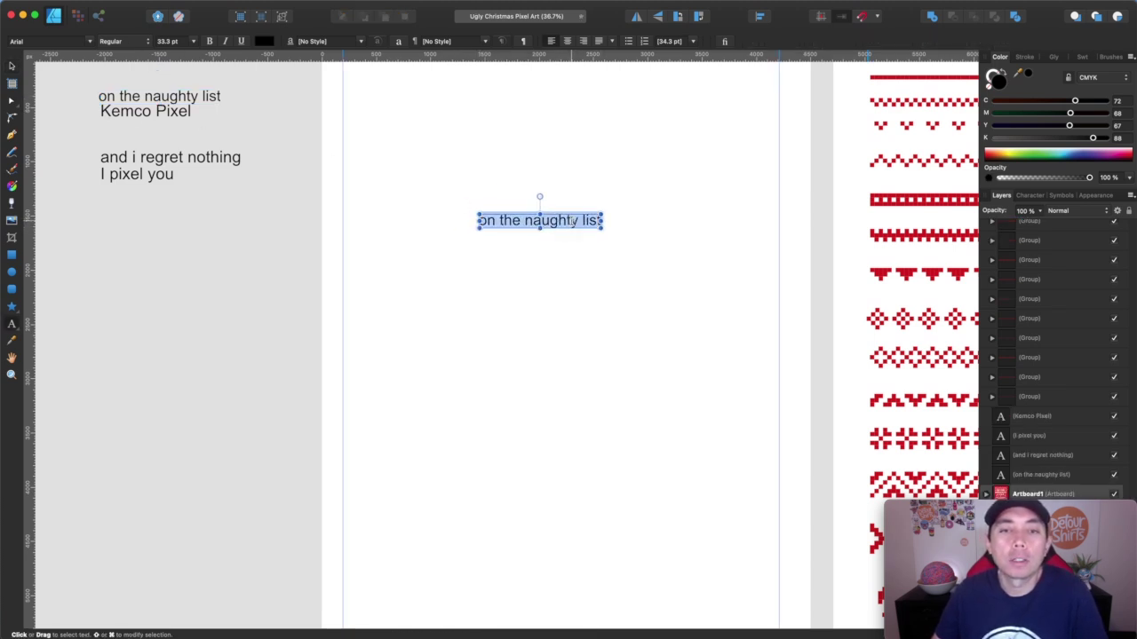
{"action": "left_click", "coordinate": [63, 42]}
{"action": "type", "text": "kem"}
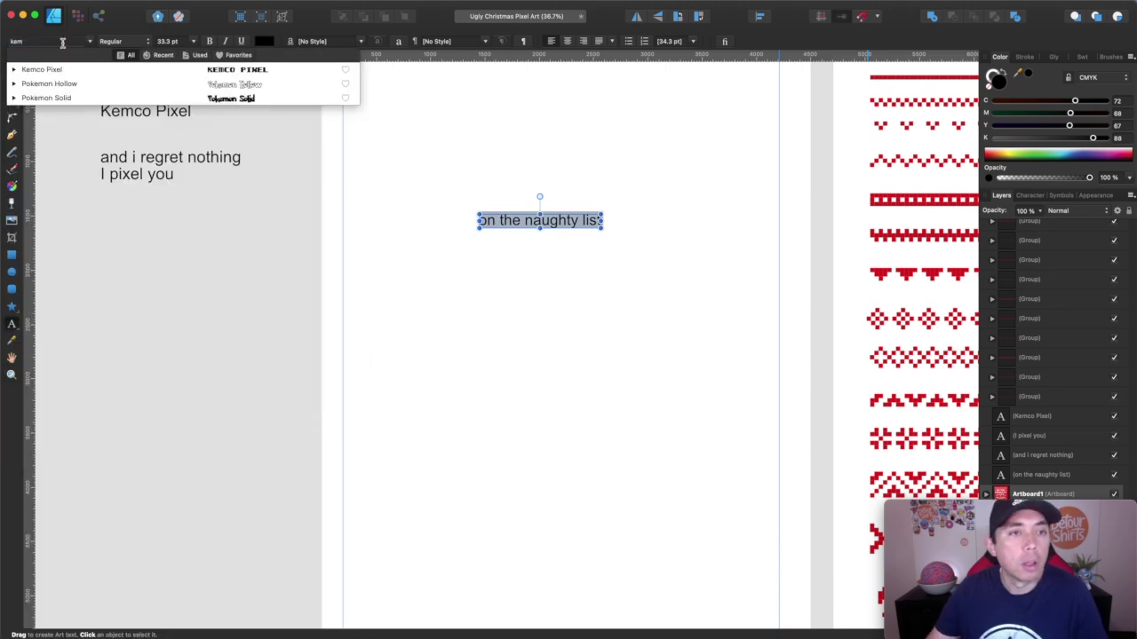
{"action": "key", "text": "Down"}
{"action": "key", "text": "Return"}
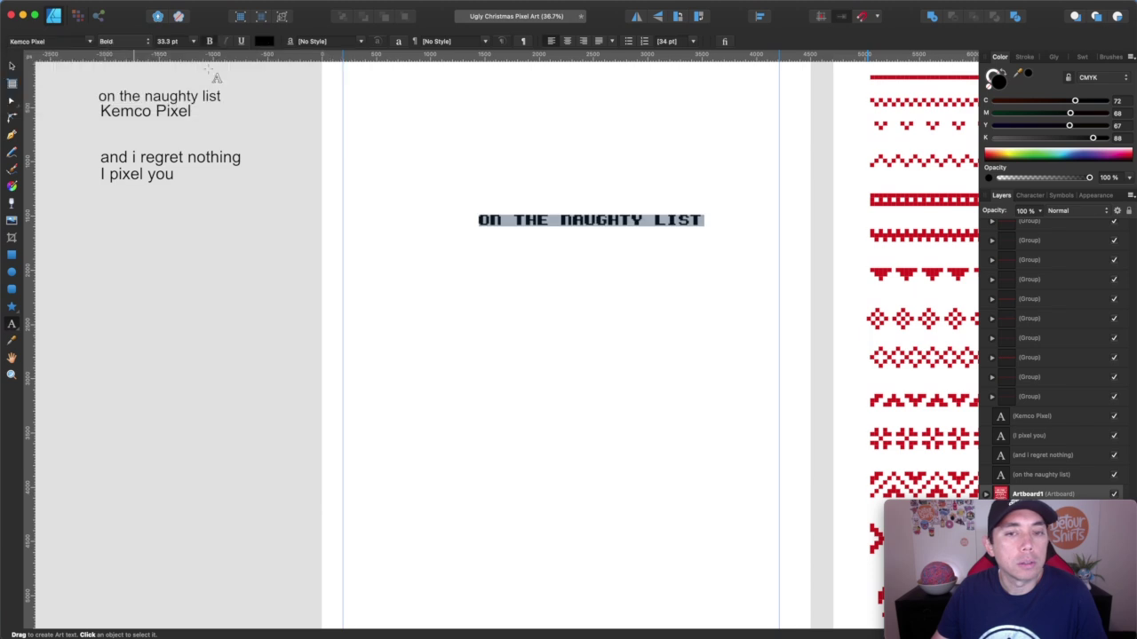
Break the phrase into three lines: ON THE / NAUGHTY / LIST.
{"action": "left_click", "coordinate": [601, 221]}
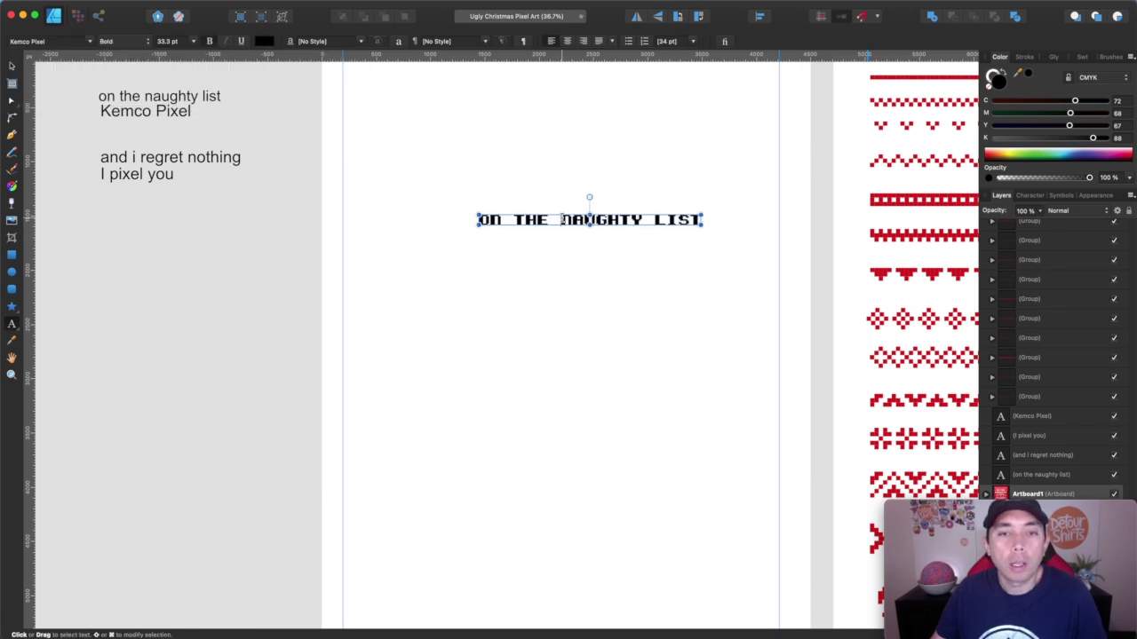
{"action": "key", "text": "BackSpace"}
{"action": "key", "text": "BackSpace"}
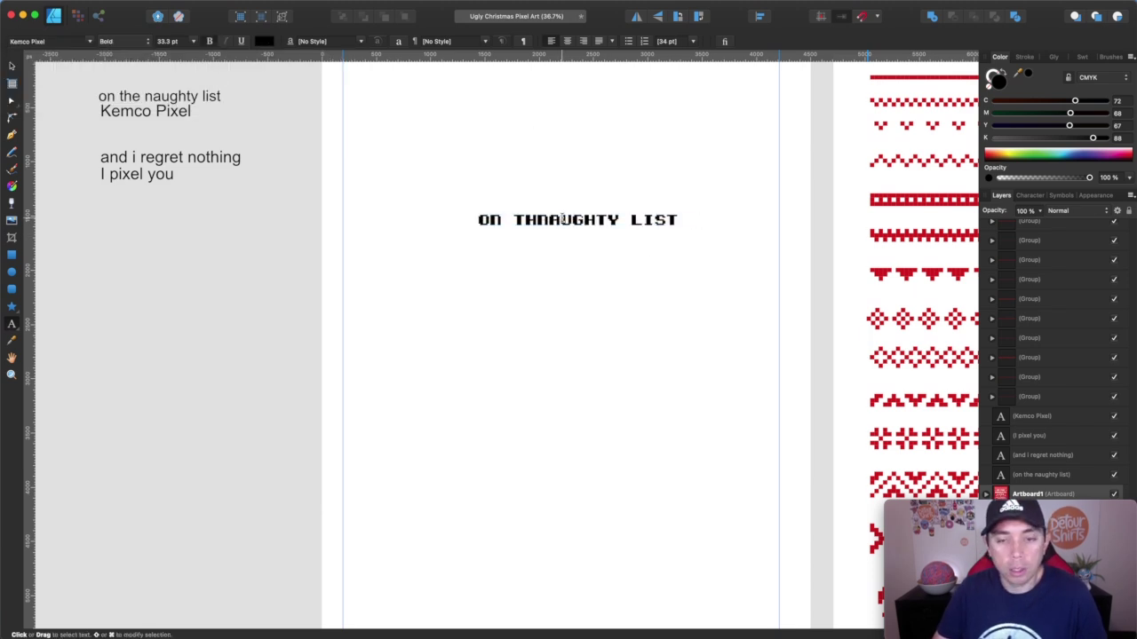
{"action": "type", "text": "E"}
{"action": "key", "text": "Return"}
{"action": "key", "text": "Escape"}
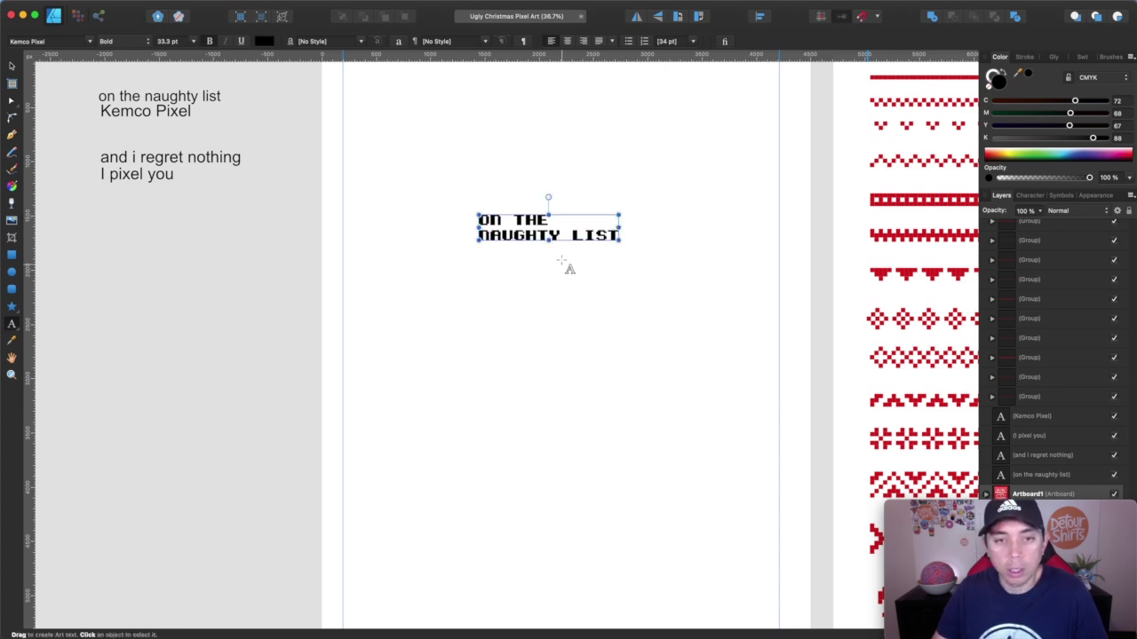
{"action": "left_click", "coordinate": [571, 234]}
{"action": "key", "text": "Return"}
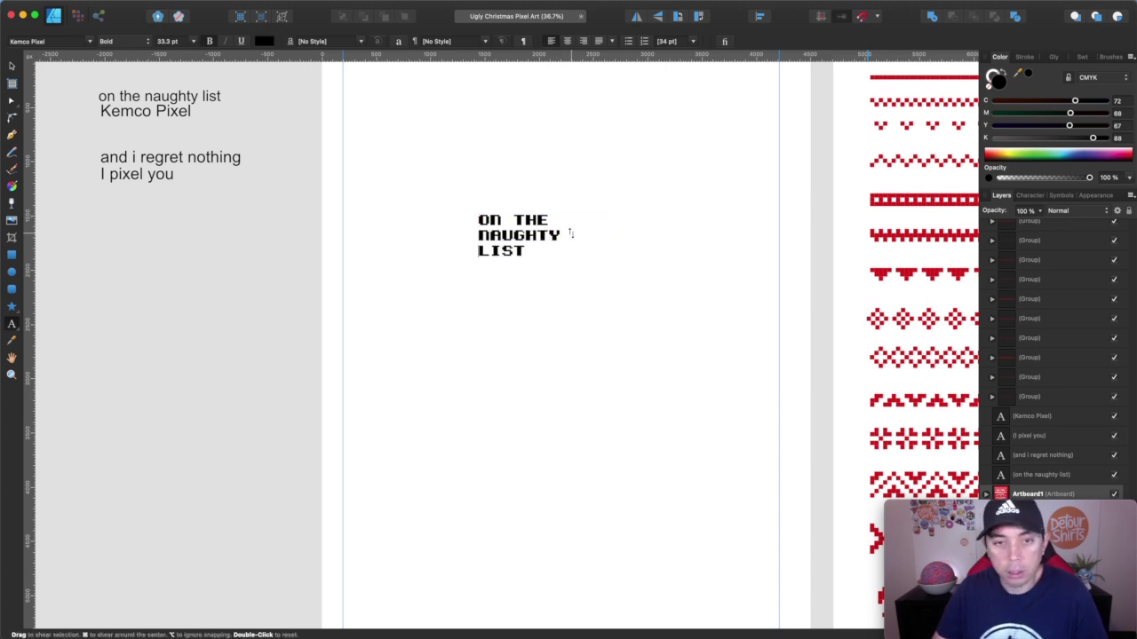
{"action": "key", "text": "Escape"}
Enlarge the headline to about 108 pt, move it up-left, and centre-align its lines.
{"action": "left_click", "coordinate": [11, 68]}
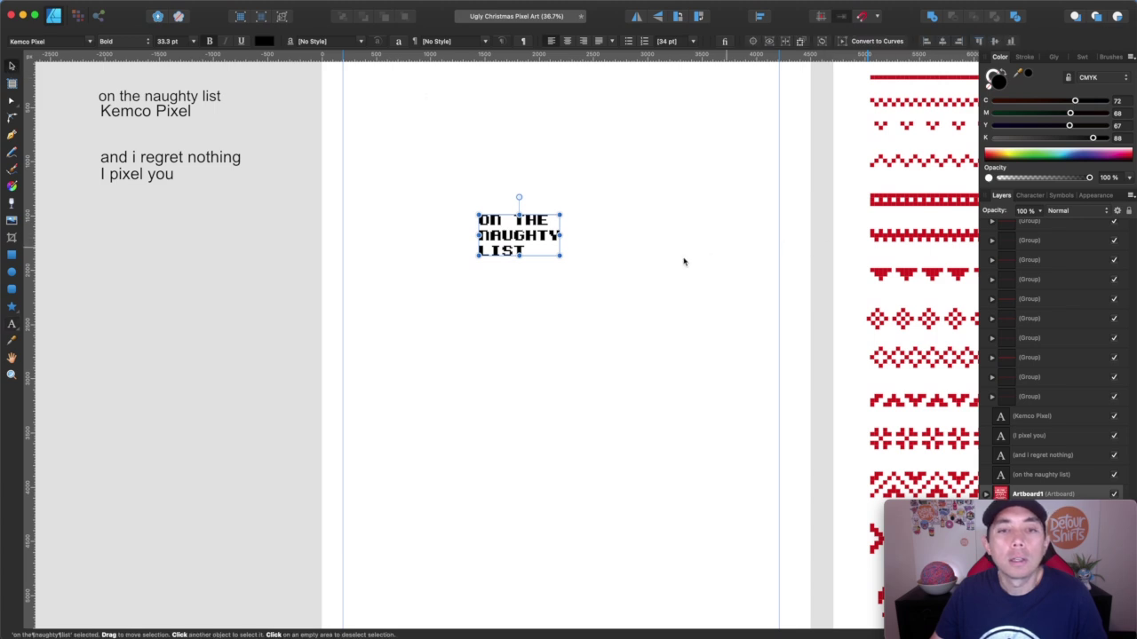
{"action": "left_click_drag", "start_coordinate": [562, 258], "coordinate": [738, 350]}
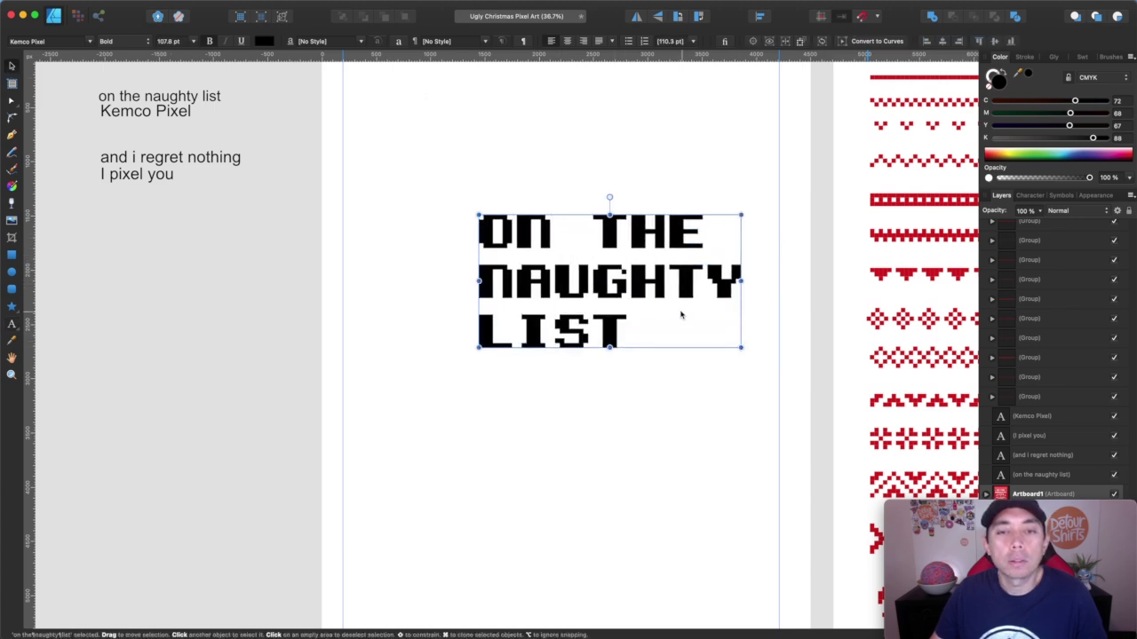
{"action": "left_click_drag", "start_coordinate": [681, 314], "coordinate": [597, 156]}
{"action": "left_click", "coordinate": [567, 41]}
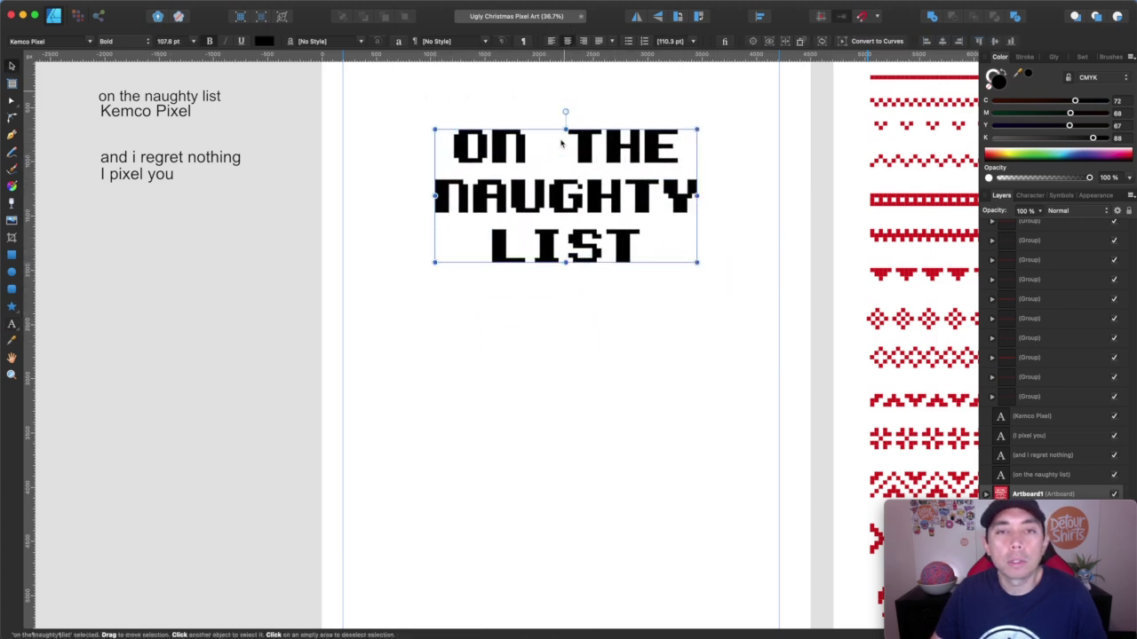
{"action": "scroll", "coordinate": [560, 177], "scroll_direction": "up", "scroll_amount": 5}
{"action": "scroll", "coordinate": [553, 211], "scroll_direction": "down", "scroll_amount": 2}
{"action": "left_click", "coordinate": [363, 96]}
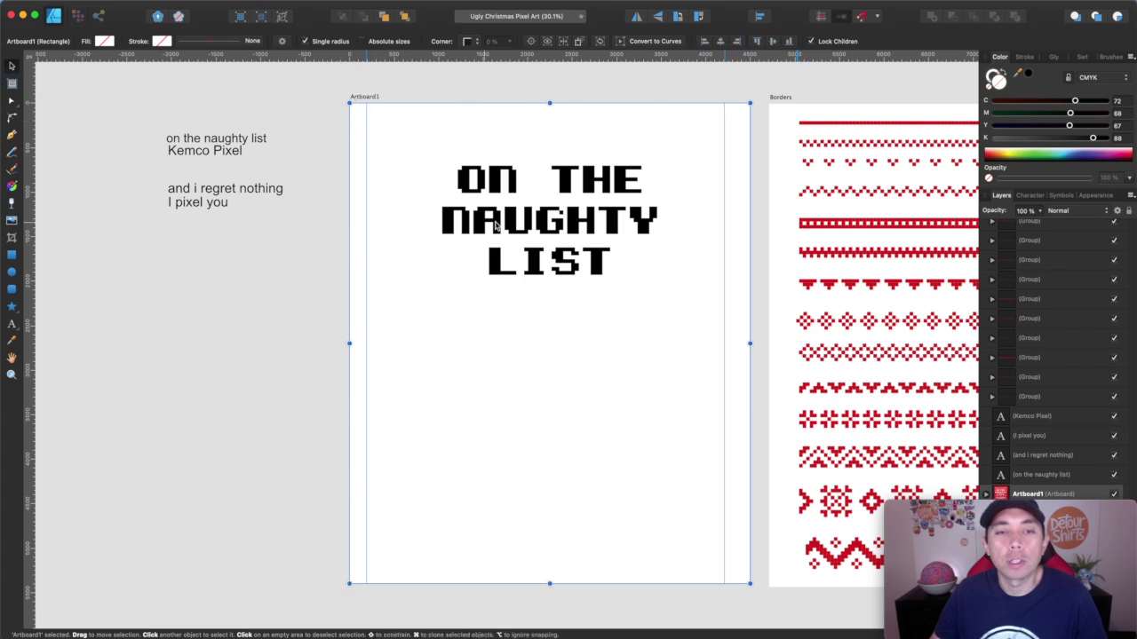
Lower the headline slightly and fill it with the red sampled from the border patterns.
{"action": "left_click", "coordinate": [530, 222]}
{"action": "left_click_drag", "start_coordinate": [555, 222], "coordinate": [554, 244]}
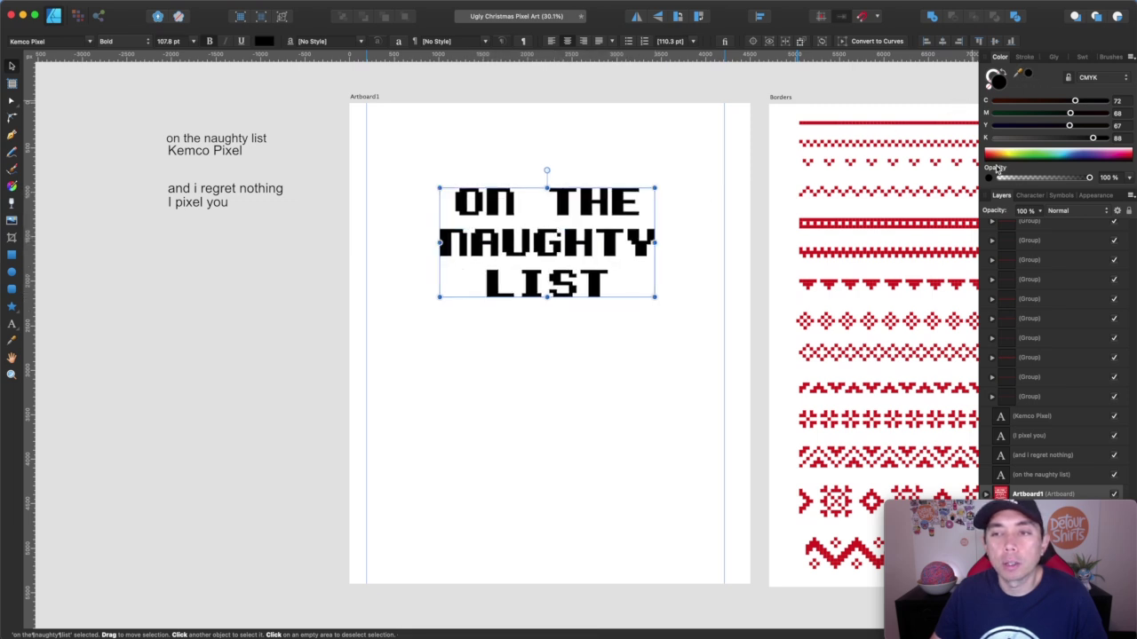
{"action": "left_click_drag", "start_coordinate": [1031, 74], "coordinate": [836, 229]}
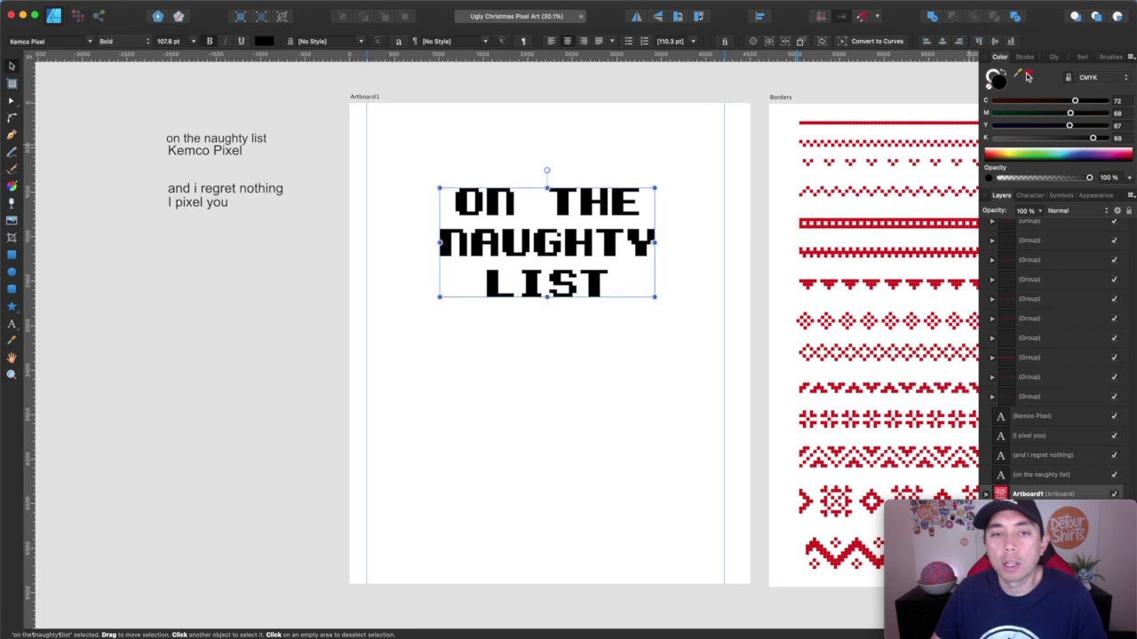
{"action": "left_click", "coordinate": [1028, 75]}
{"action": "left_click", "coordinate": [390, 147]}
{"action": "left_click", "coordinate": [502, 233]}
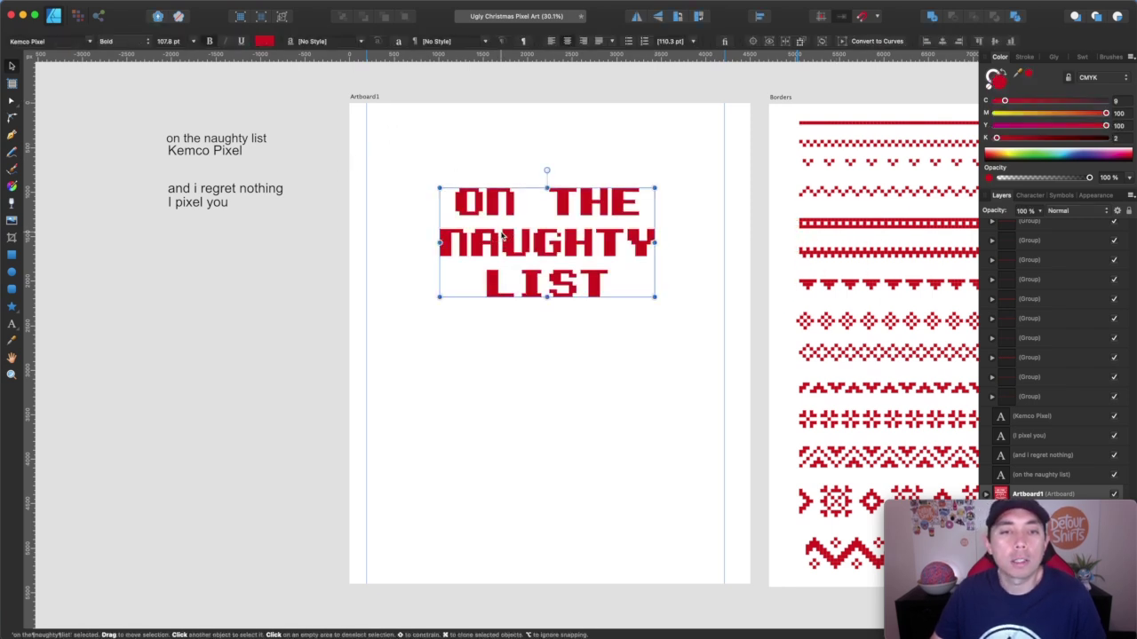
Duplicate the headline lower, retype it as 'and i regret nothing' in the I pixel u font.
{"action": "left_click_drag", "start_coordinate": [520, 241], "coordinate": [521, 454]}
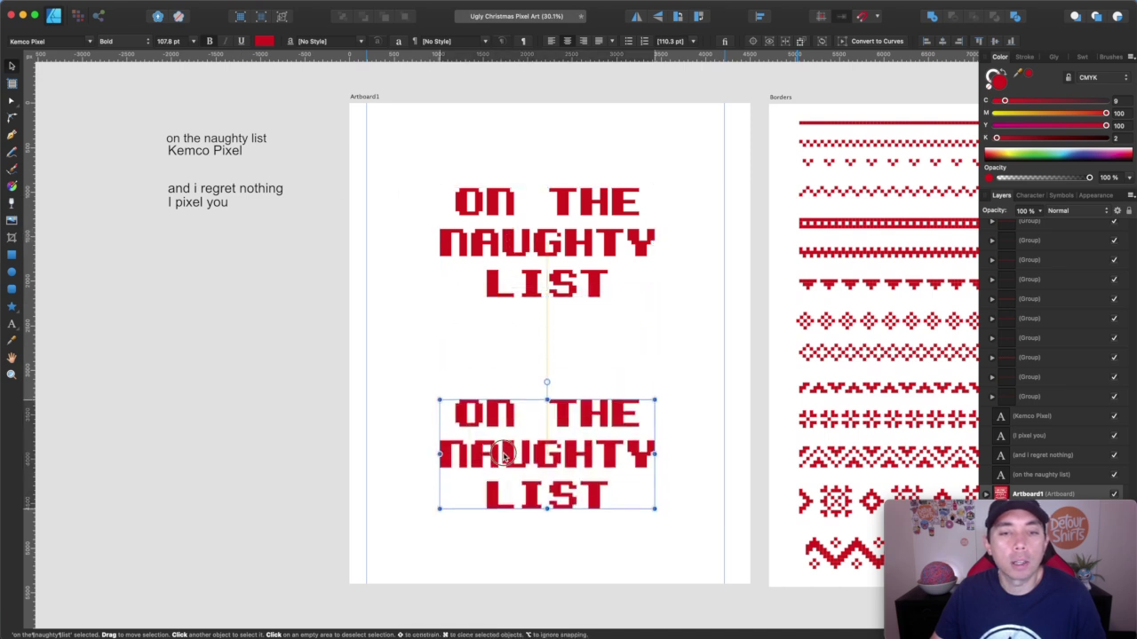
{"action": "double_click", "coordinate": [502, 454]}
{"action": "key", "text": "ctrl+a"}
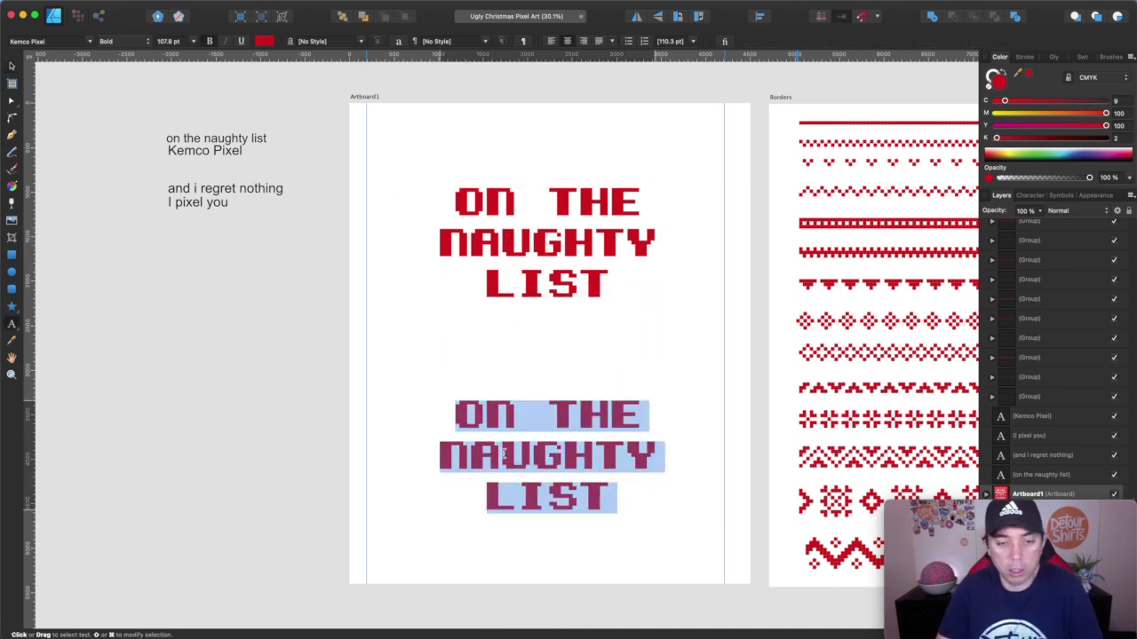
{"action": "type", "text": "and i re"}
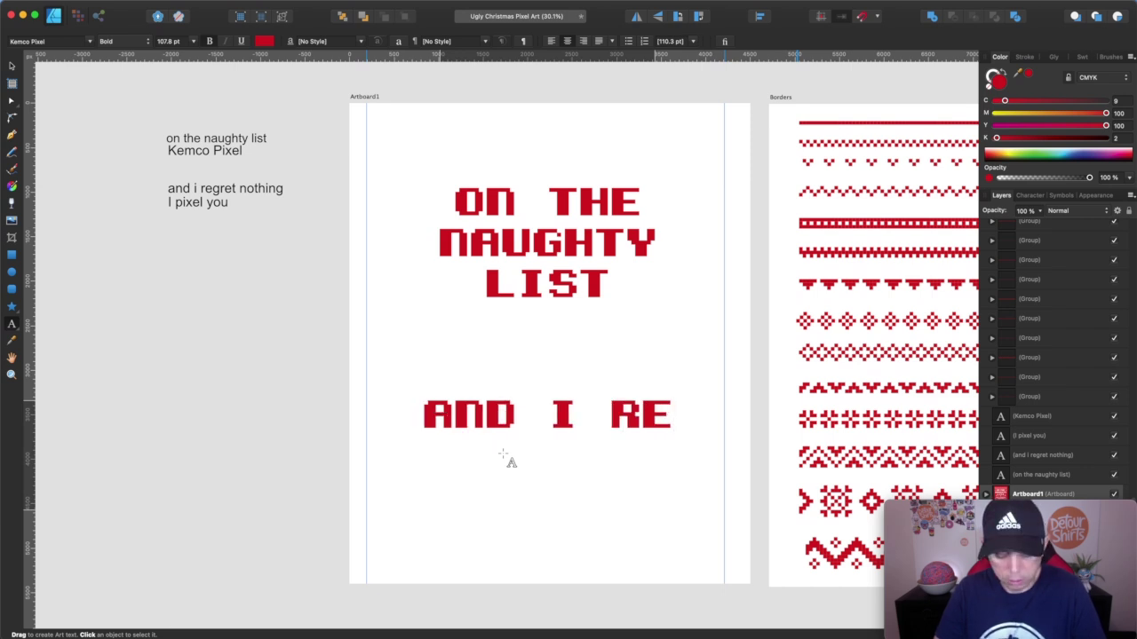
{"action": "type", "text": "gret nothing"}
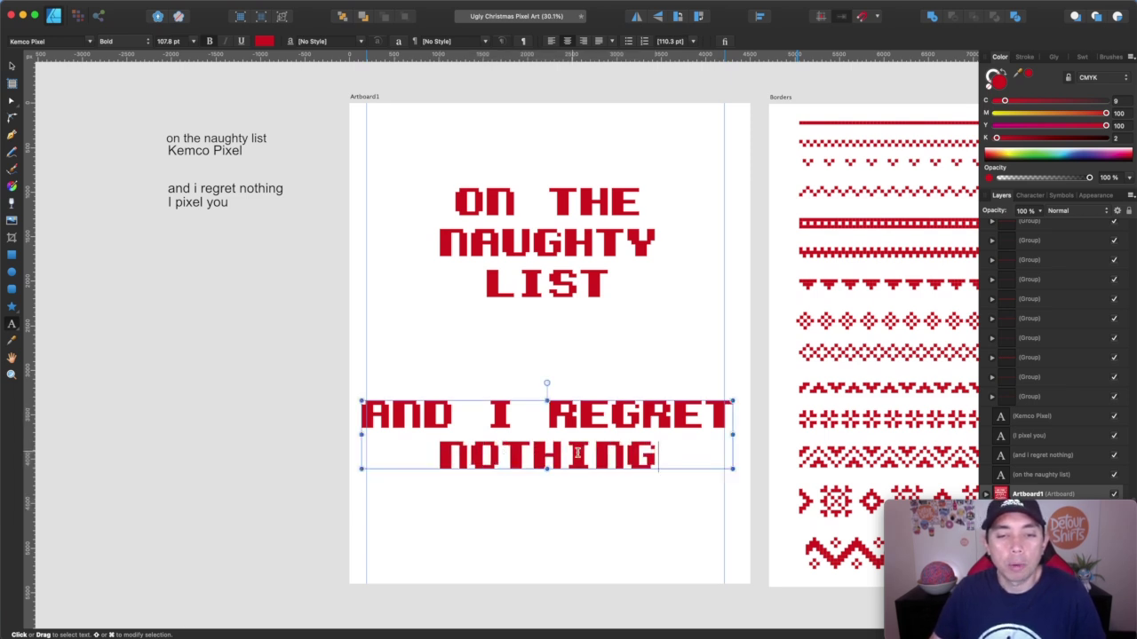
{"action": "left_click_drag", "start_coordinate": [646, 454], "coordinate": [340, 414]}
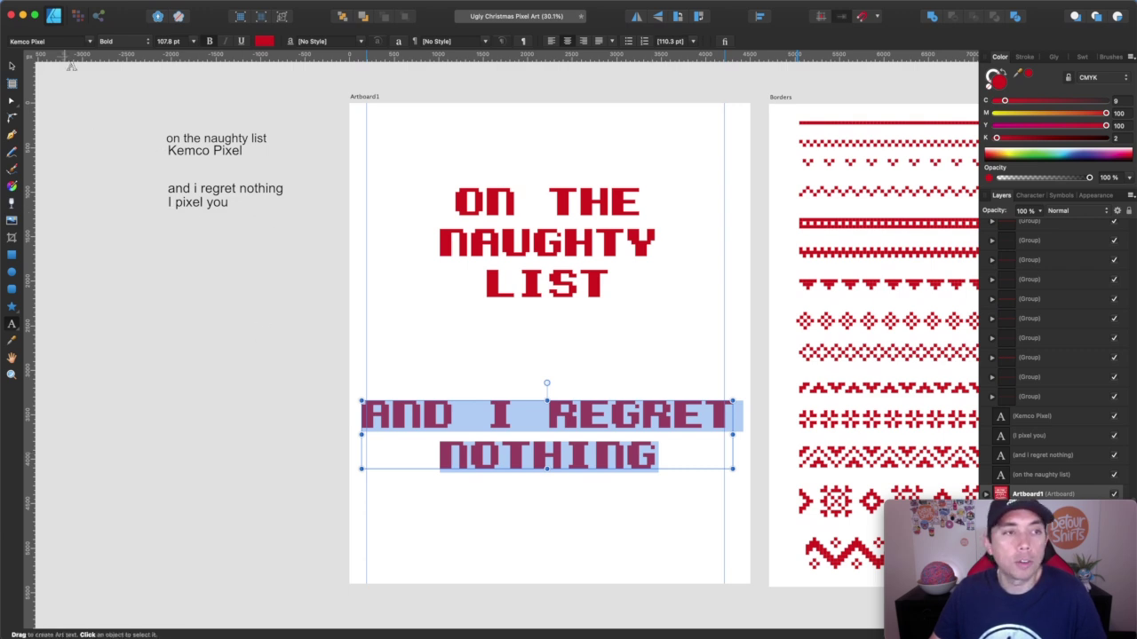
{"action": "left_click", "coordinate": [54, 41]}
{"action": "type", "text": "i pi"}
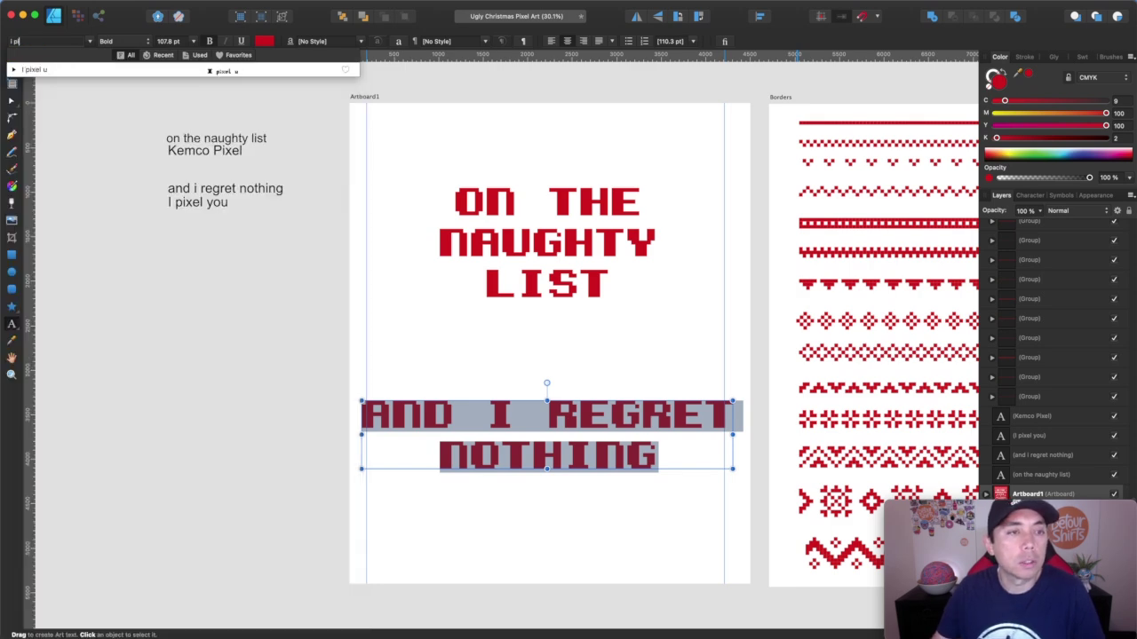
{"action": "left_click", "coordinate": [62, 68]}
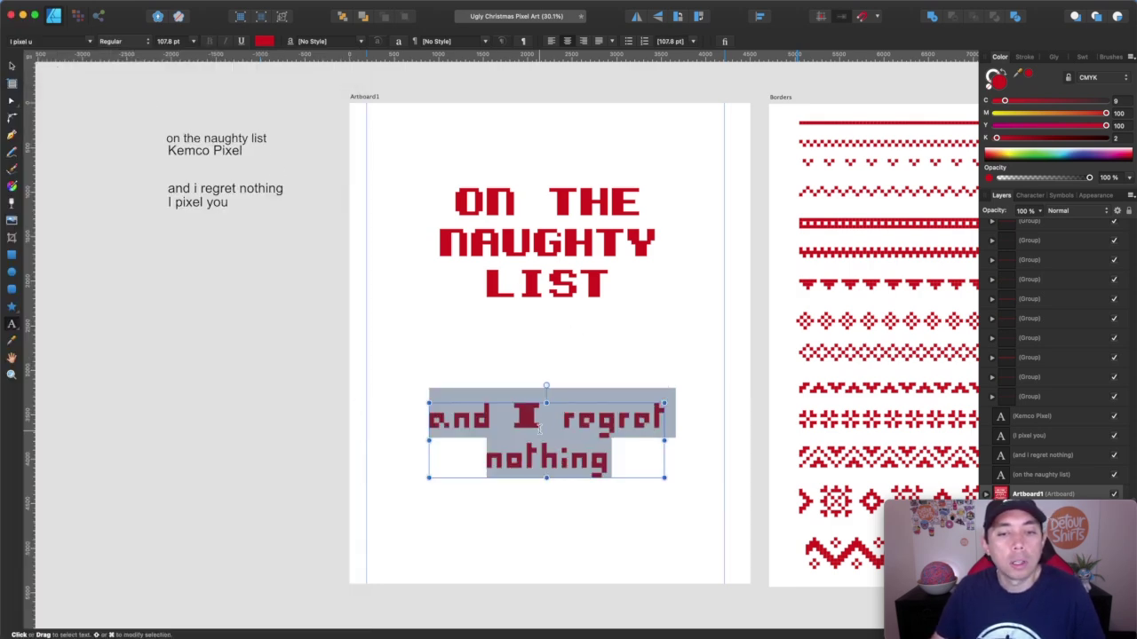
{"action": "left_click", "coordinate": [539, 418]}
Retype the second phrase in capitals as 'AND I REGRET NOTHING'.
{"action": "left_click_drag", "start_coordinate": [613, 461], "coordinate": [286, 364]}
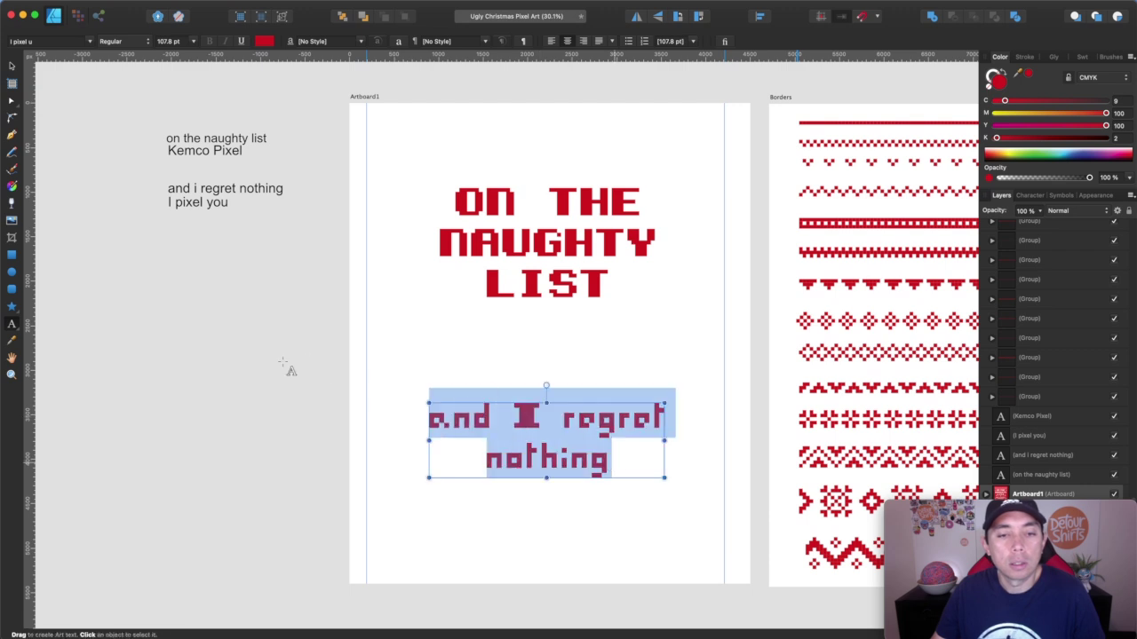
{"action": "type", "text": "AND"}
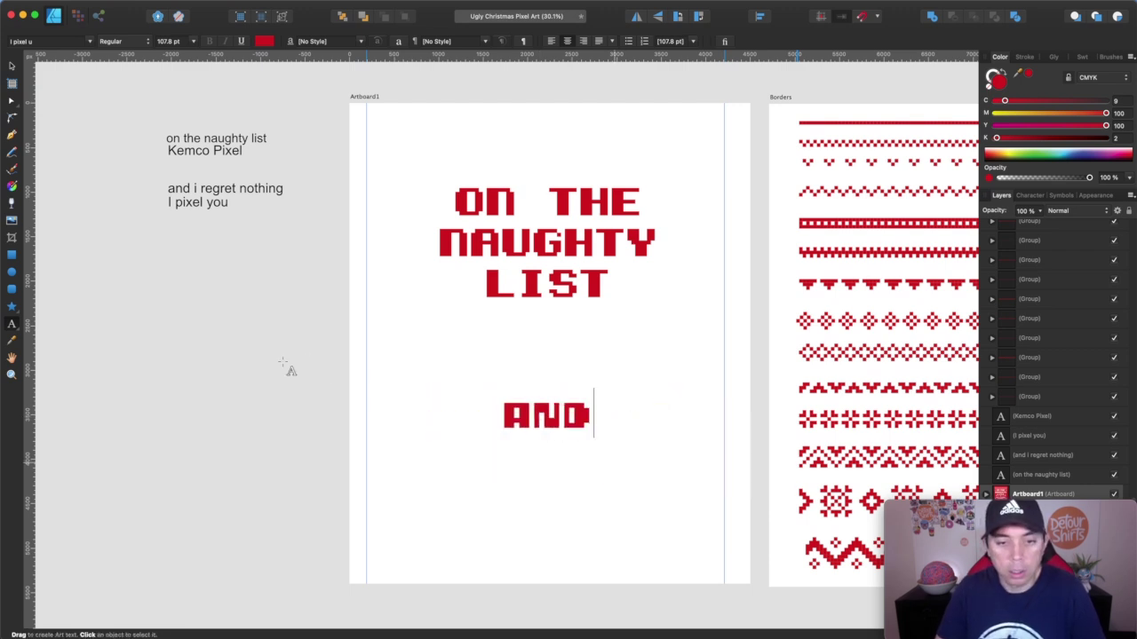
{"action": "type", "text": " I R"}
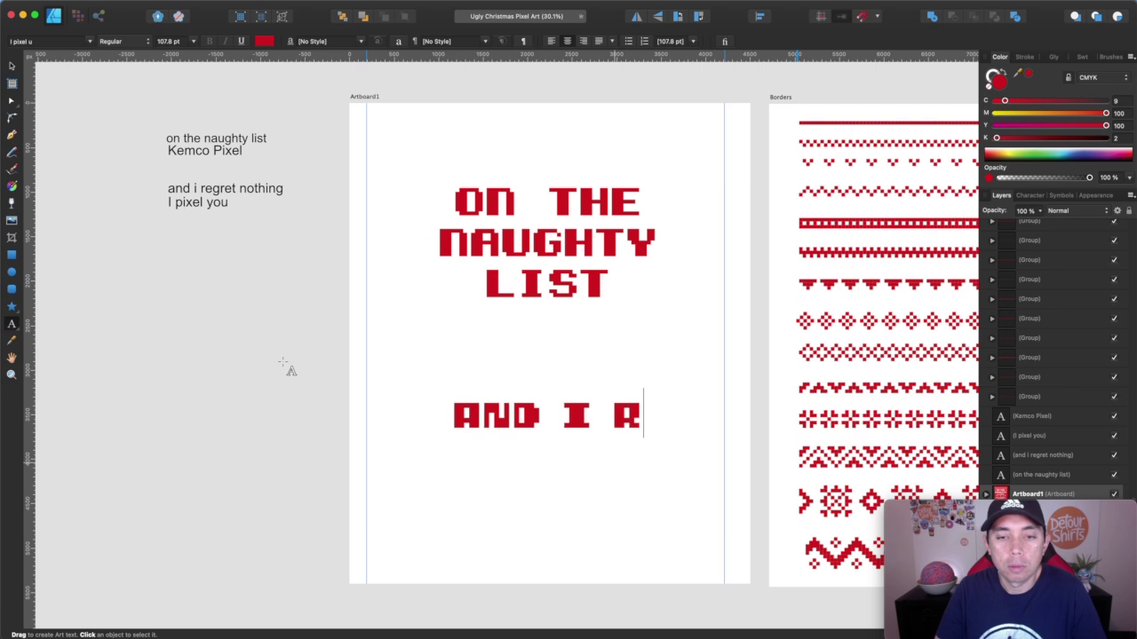
{"action": "type", "text": "EGR"}
{"action": "key", "text": "BackSpace"}
{"action": "type", "text": "G"}
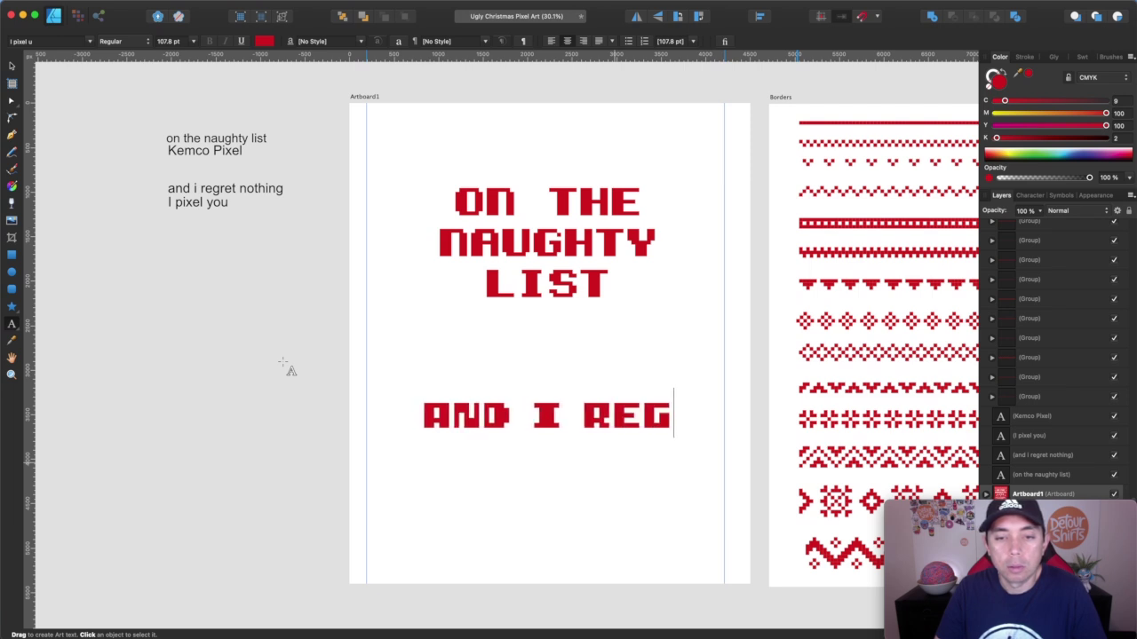
{"action": "type", "text": "RET NOTHING"}
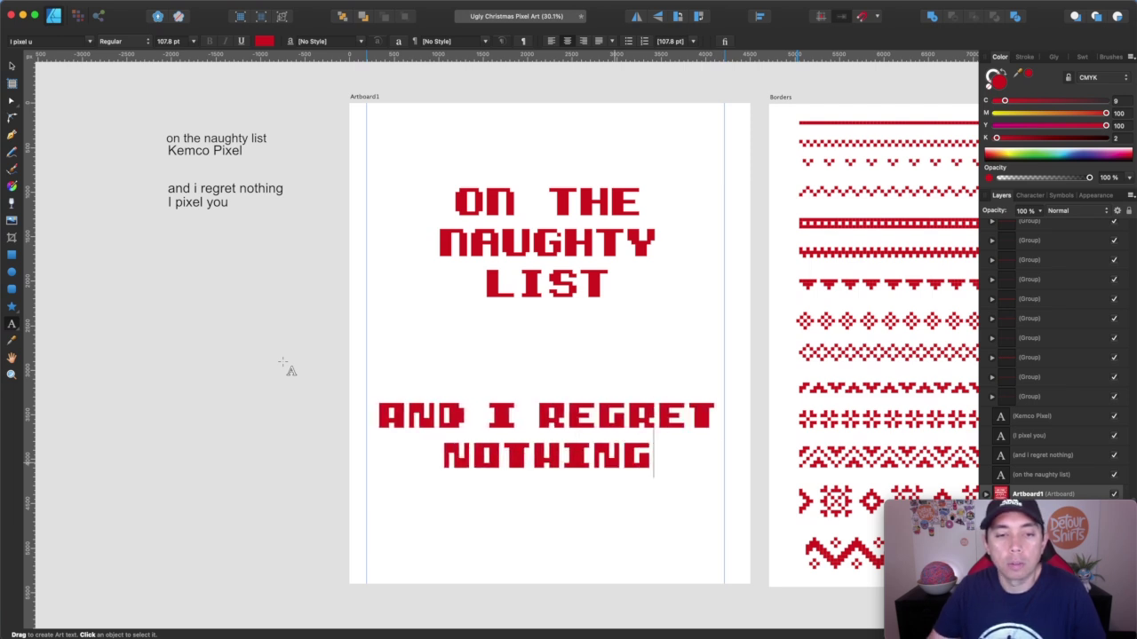
{"action": "key", "text": "Escape"}
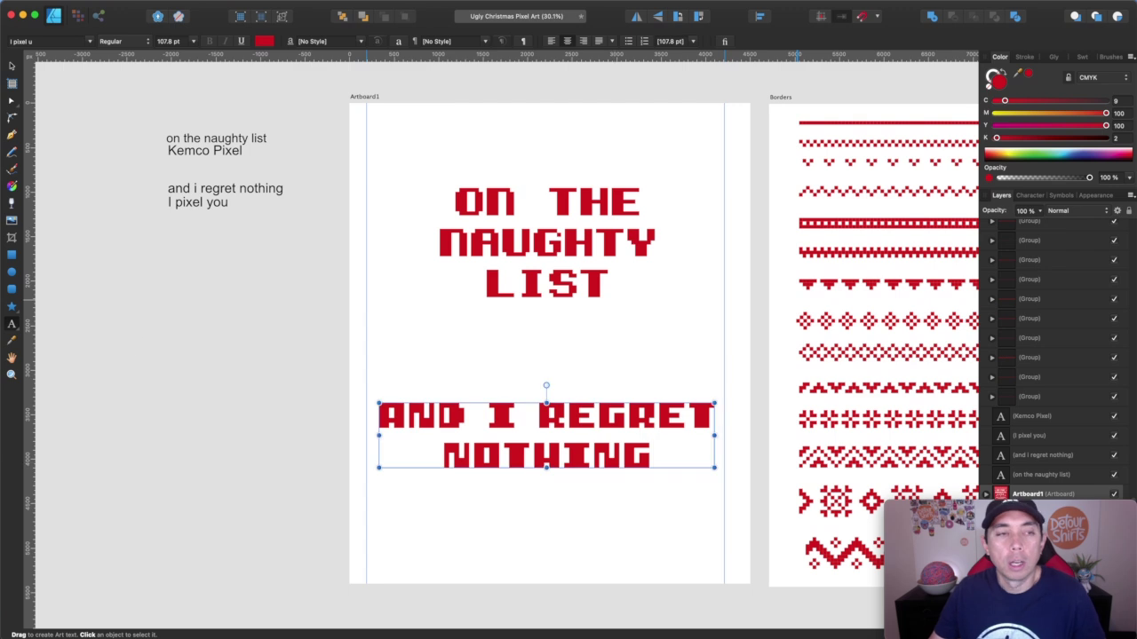
Shrink AND I REGRET NOTHING to about 88 pt and enlarge and reposition ON THE NAUGHTY LIST.
{"action": "left_click", "coordinate": [13, 69]}
{"action": "left_click_drag", "start_coordinate": [716, 468], "coordinate": [634, 461]}
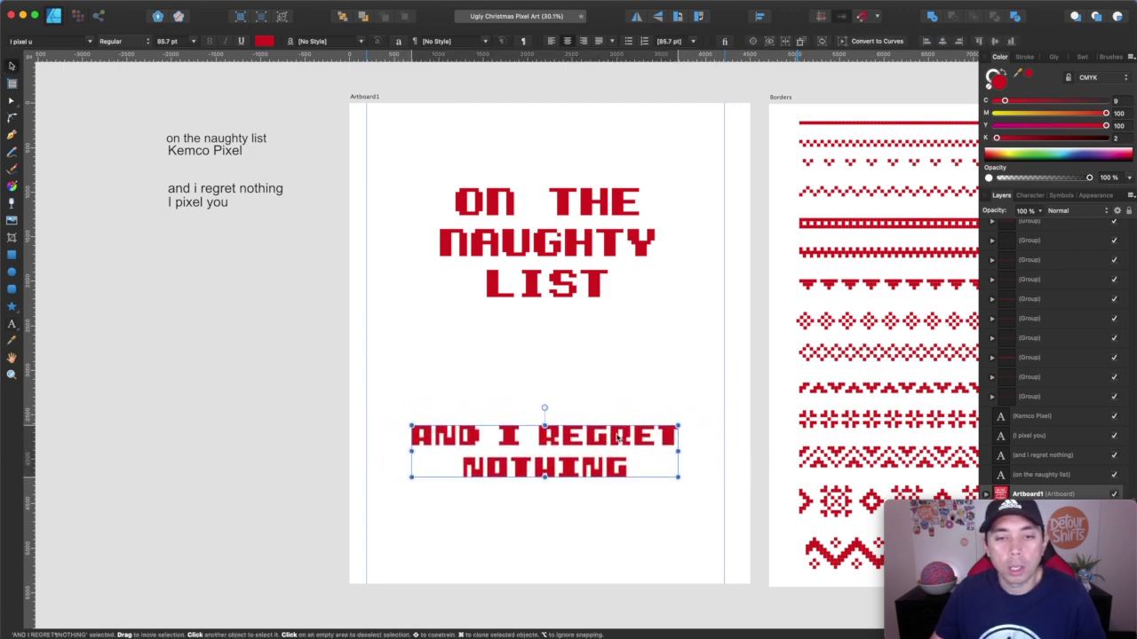
{"action": "left_click", "coordinate": [560, 252]}
{"action": "left_click_drag", "start_coordinate": [438, 299], "coordinate": [386, 363]}
{"action": "left_click_drag", "start_coordinate": [496, 276], "coordinate": [532, 299]}
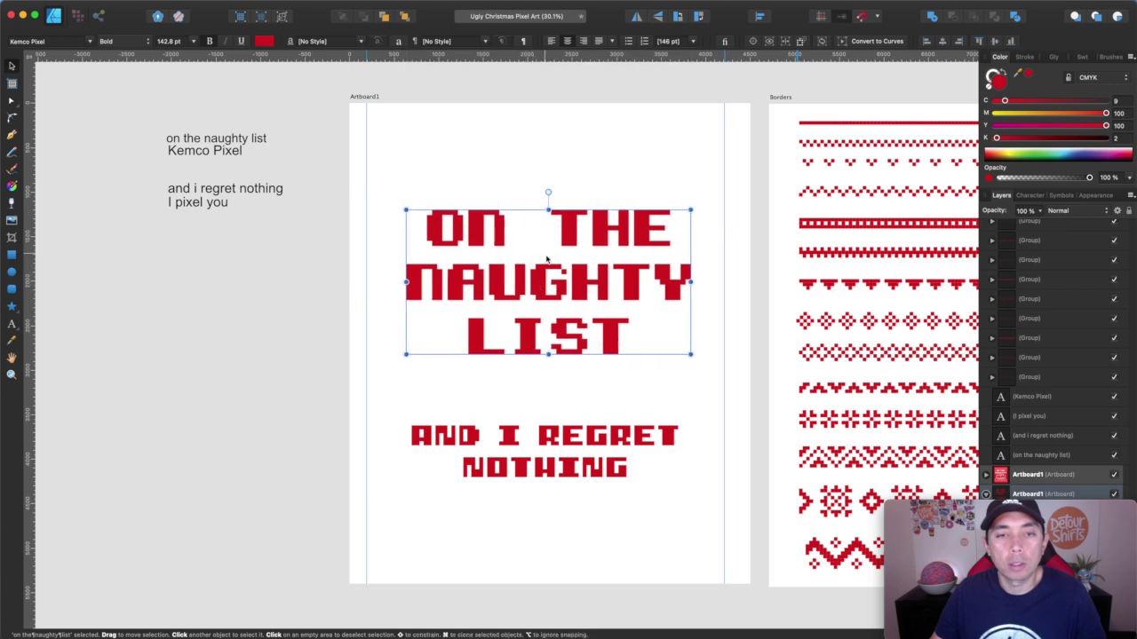
Centre both phrases horizontally on each other and nudge them slightly left together.
{"action": "left_click", "coordinate": [577, 438], "text": "shift"}
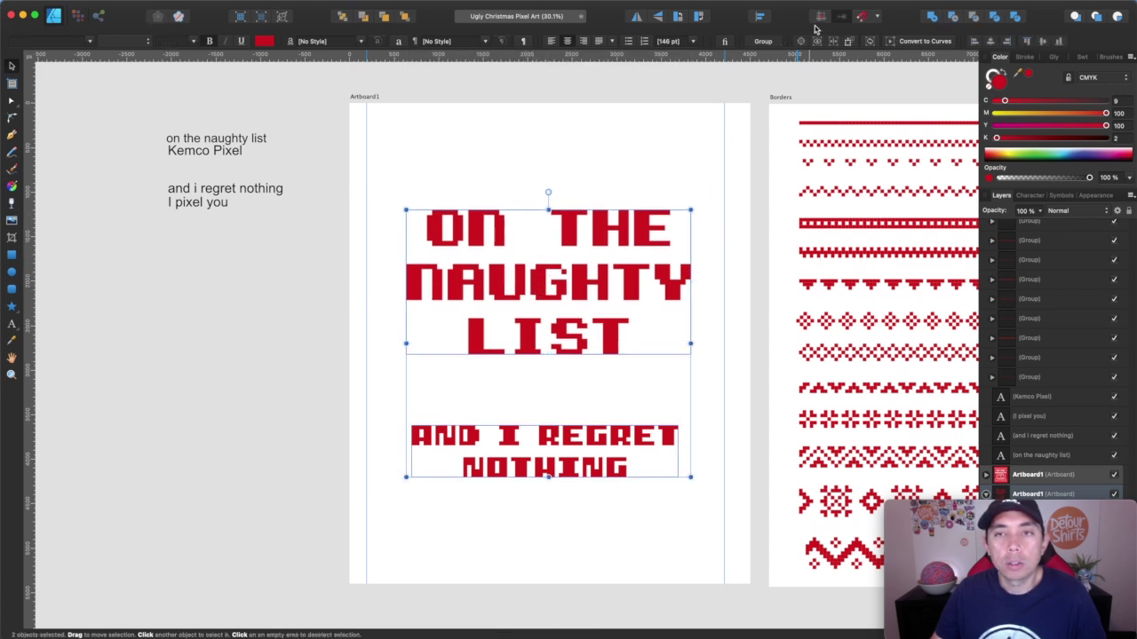
{"action": "left_click", "coordinate": [761, 17]}
{"action": "left_click", "coordinate": [783, 50]}
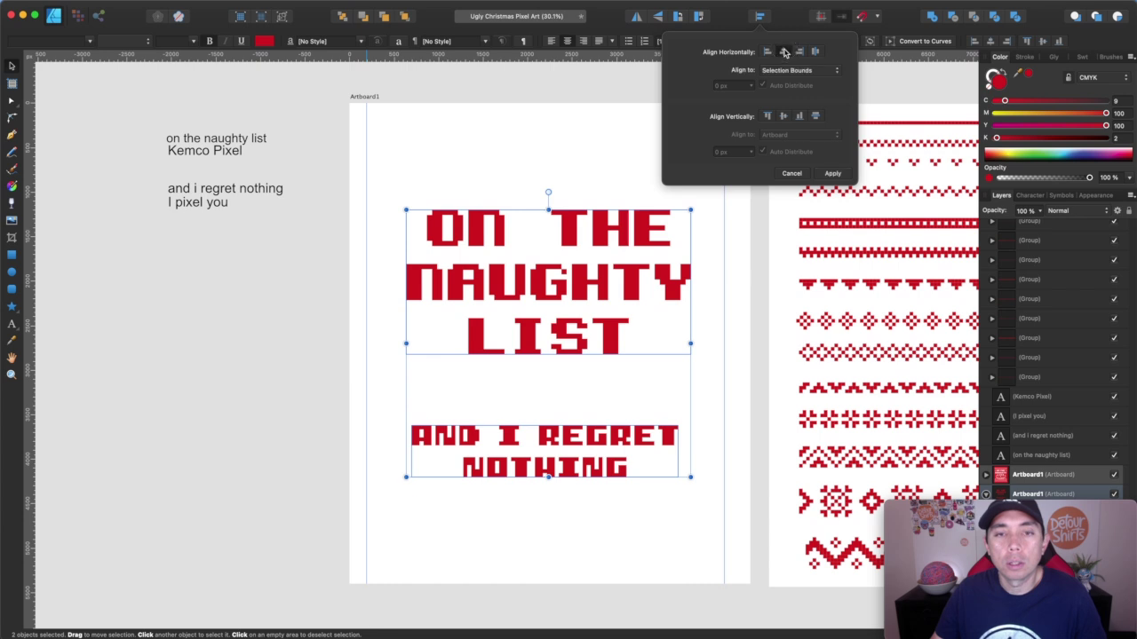
{"action": "left_click_drag", "start_coordinate": [518, 307], "coordinate": [519, 285]}
{"action": "left_click", "coordinate": [500, 145]}
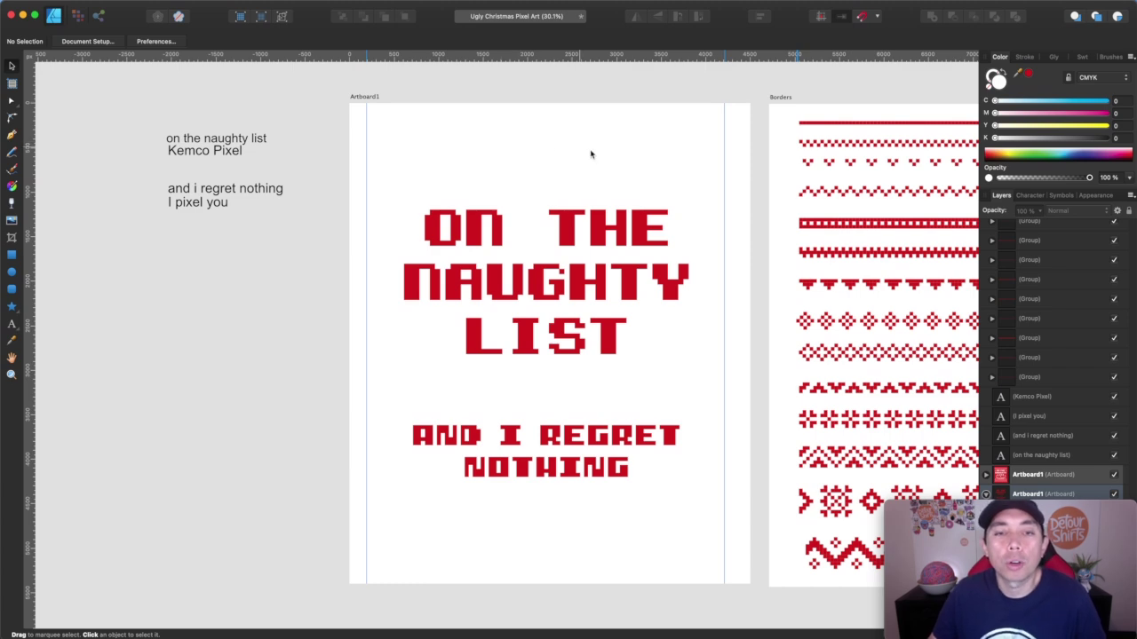
Copy the zigzag border from the Borders artboard to the top of Artboard1 and align it.
{"action": "scroll", "coordinate": [659, 171], "scroll_direction": "right", "scroll_amount": 5}
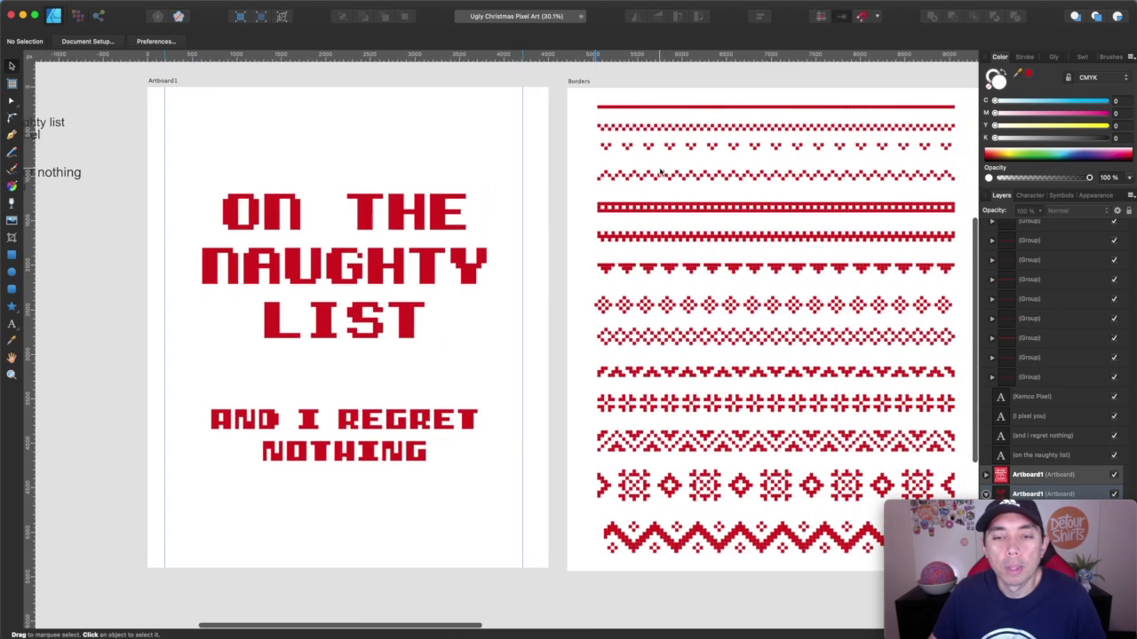
{"action": "scroll", "coordinate": [659, 172], "scroll_direction": "right", "scroll_amount": 1}
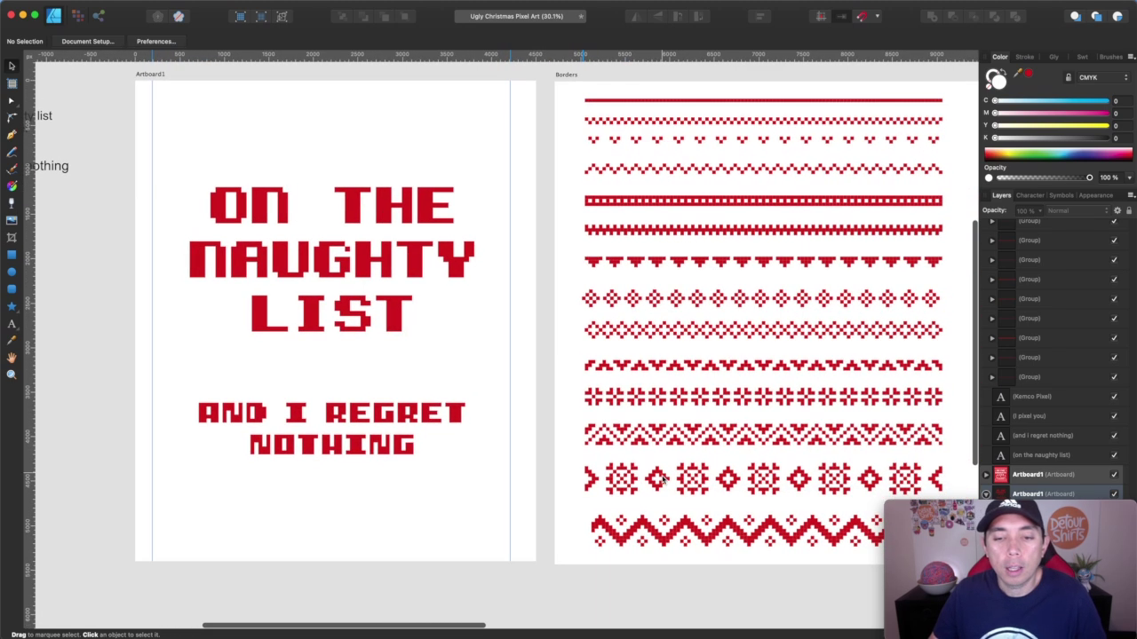
{"action": "left_click", "coordinate": [734, 531]}
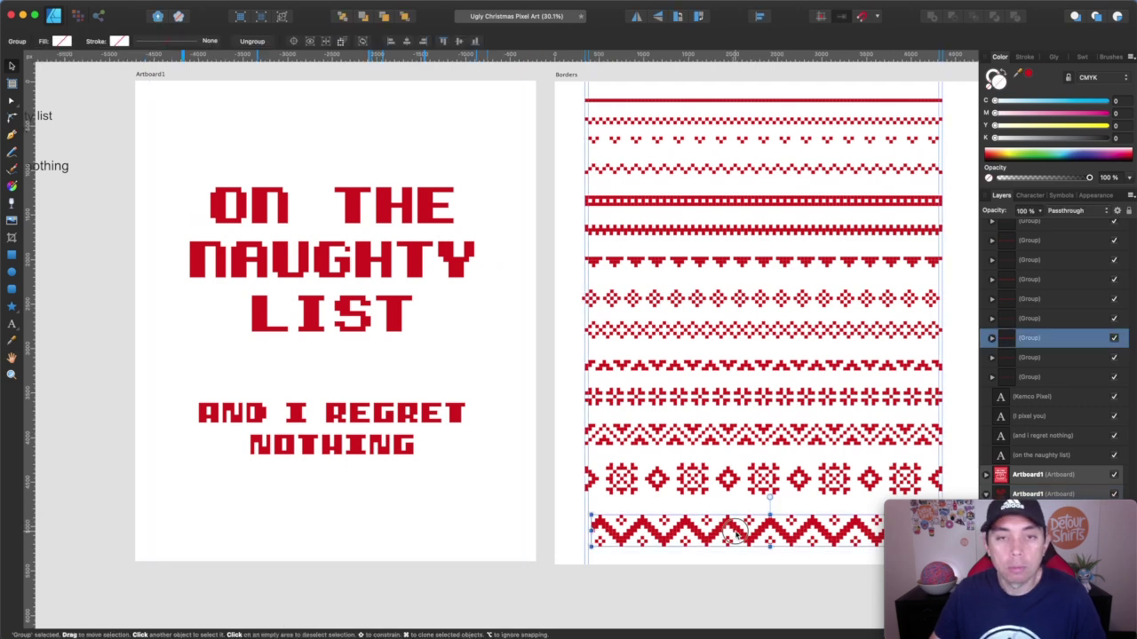
{"action": "mouse_move", "coordinate": [734, 531]}
{"action": "left_mouse_down"}
{"action": "mouse_move", "coordinate": [417, 262]}
{"action": "mouse_move", "coordinate": [292, 117]}
{"action": "mouse_move", "coordinate": [308, 119]}
{"action": "left_mouse_up"}
{"action": "scroll", "coordinate": [399, 124], "scroll_direction": "left", "scroll_amount": 5}
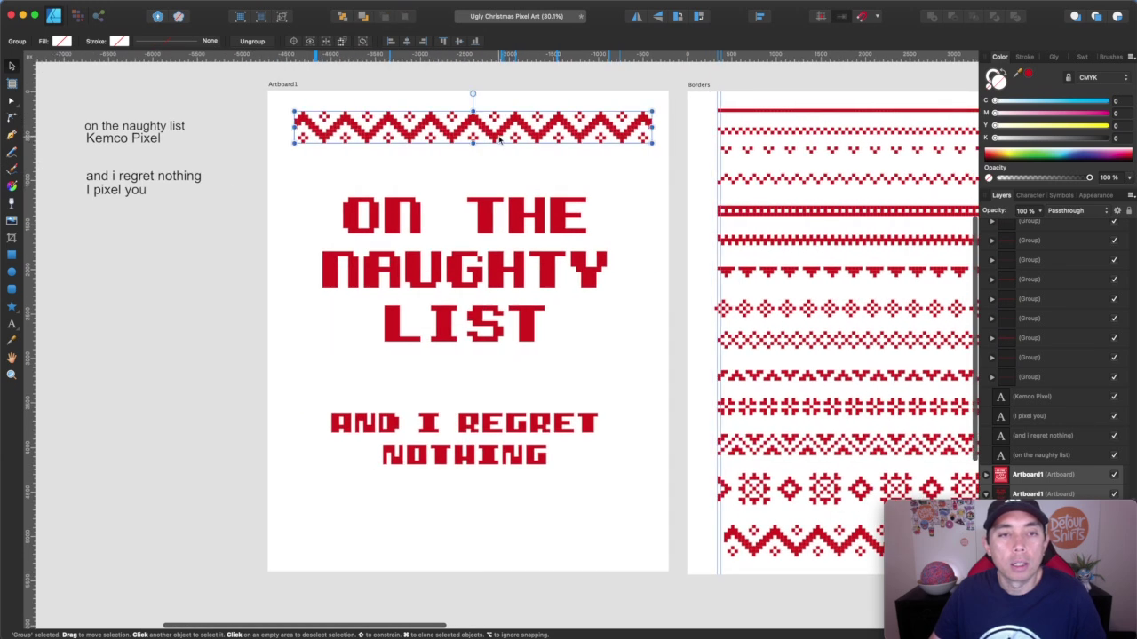
{"action": "left_click_drag", "start_coordinate": [500, 133], "coordinate": [496, 133]}
{"action": "left_click", "coordinate": [293, 84]}
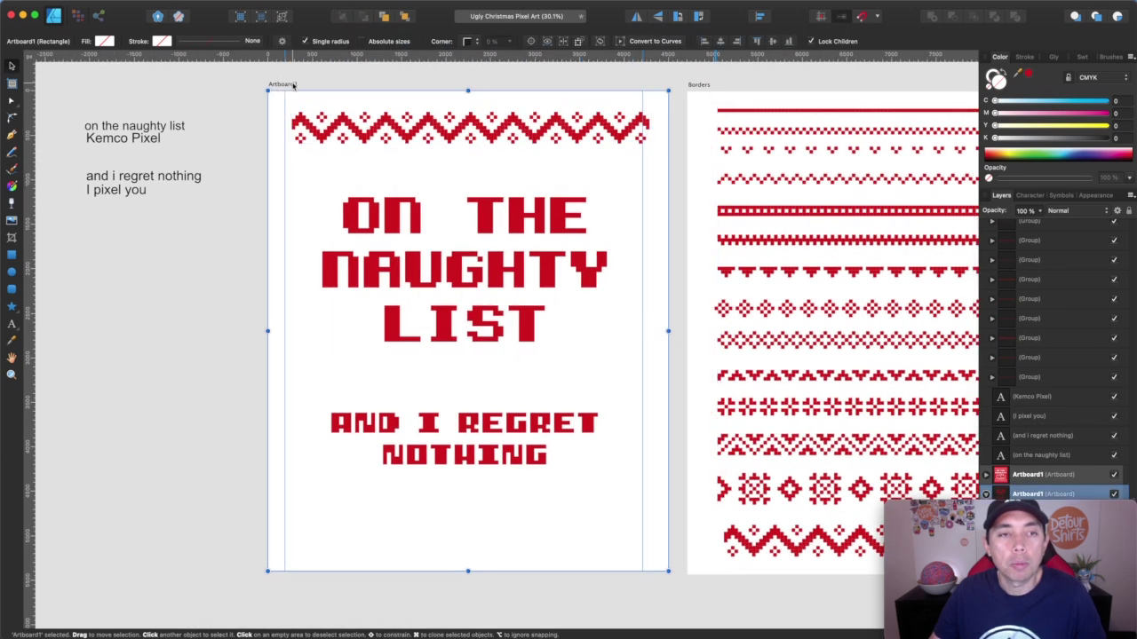
{"action": "left_click", "coordinate": [405, 134]}
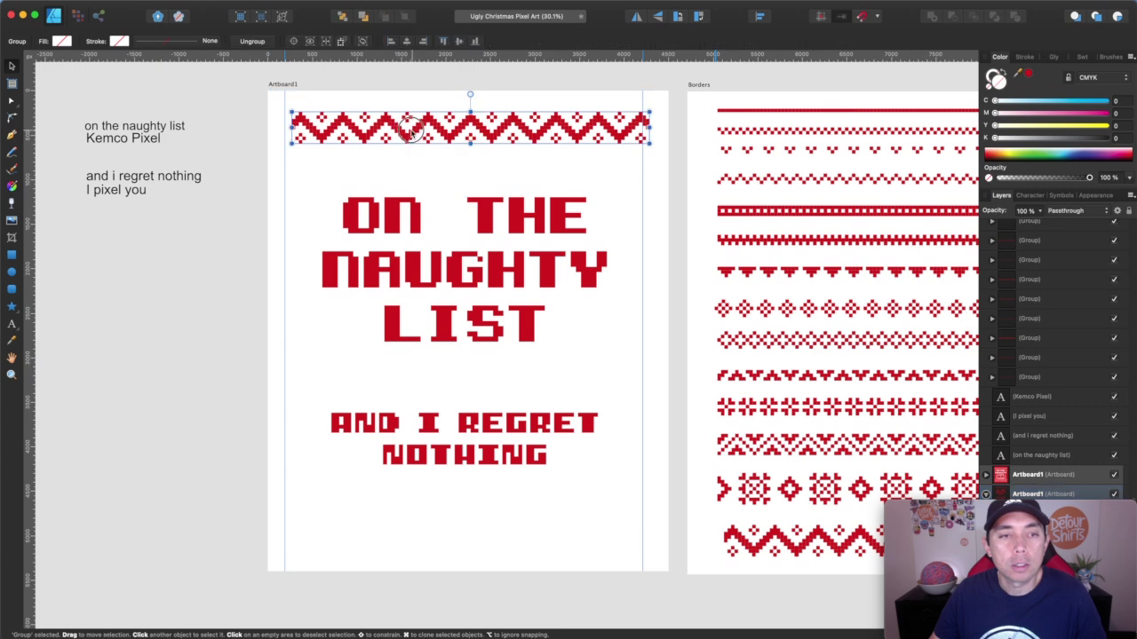
{"action": "left_click_drag", "start_coordinate": [410, 131], "coordinate": [404, 130]}
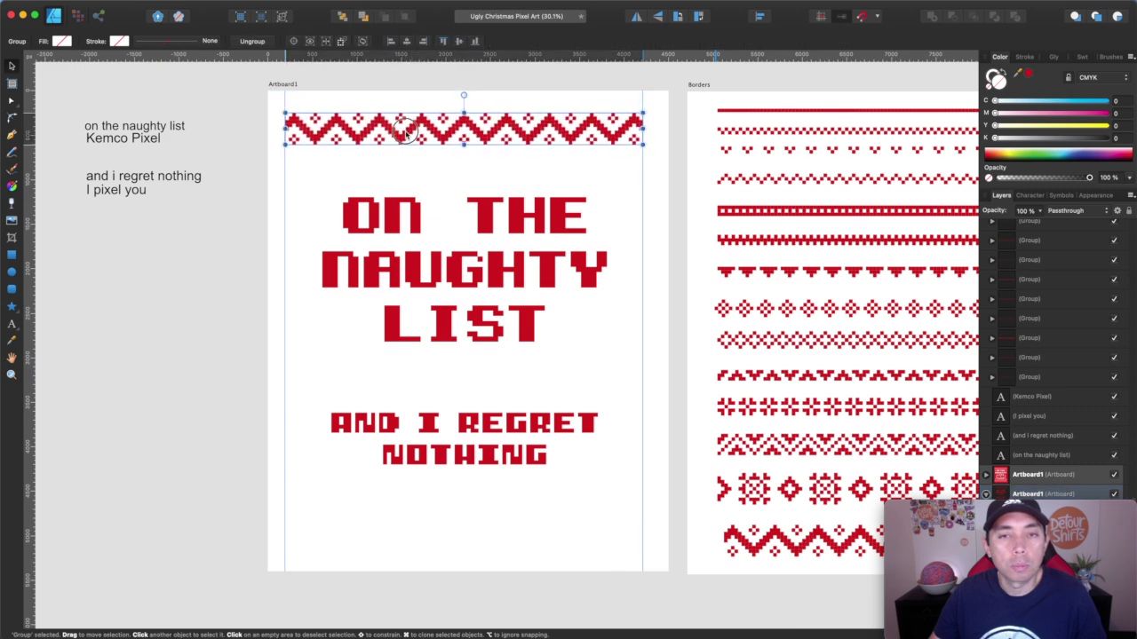
{"action": "left_click", "coordinate": [394, 85]}
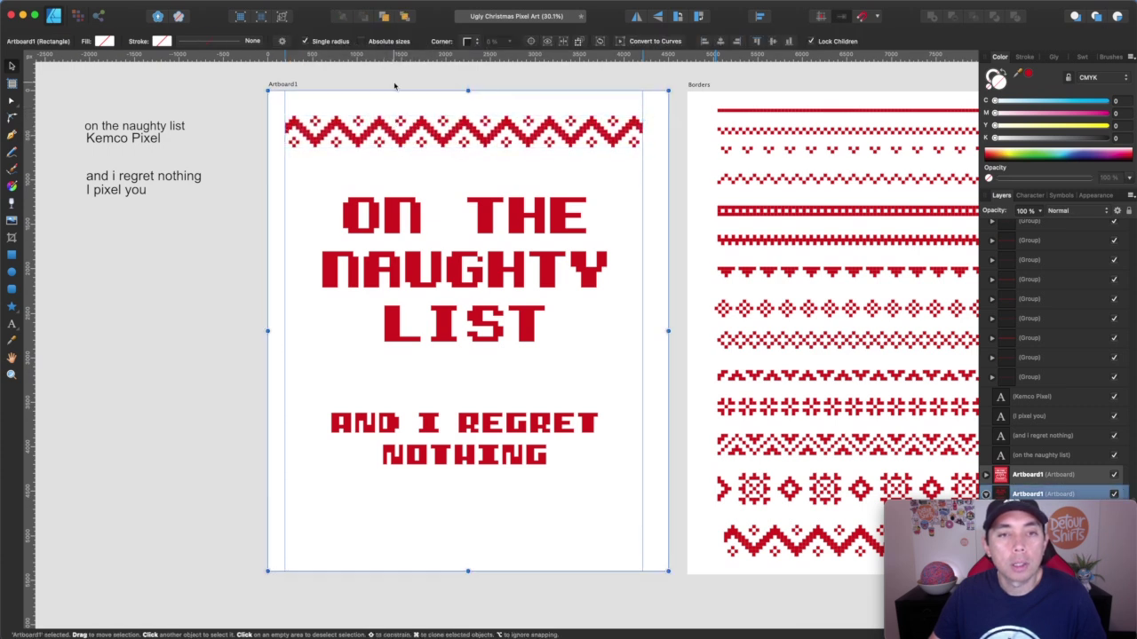
{"action": "left_click", "coordinate": [779, 120]}
Copy the dotted band beneath the top zigzag border and line it up.
{"action": "left_click", "coordinate": [793, 114]}
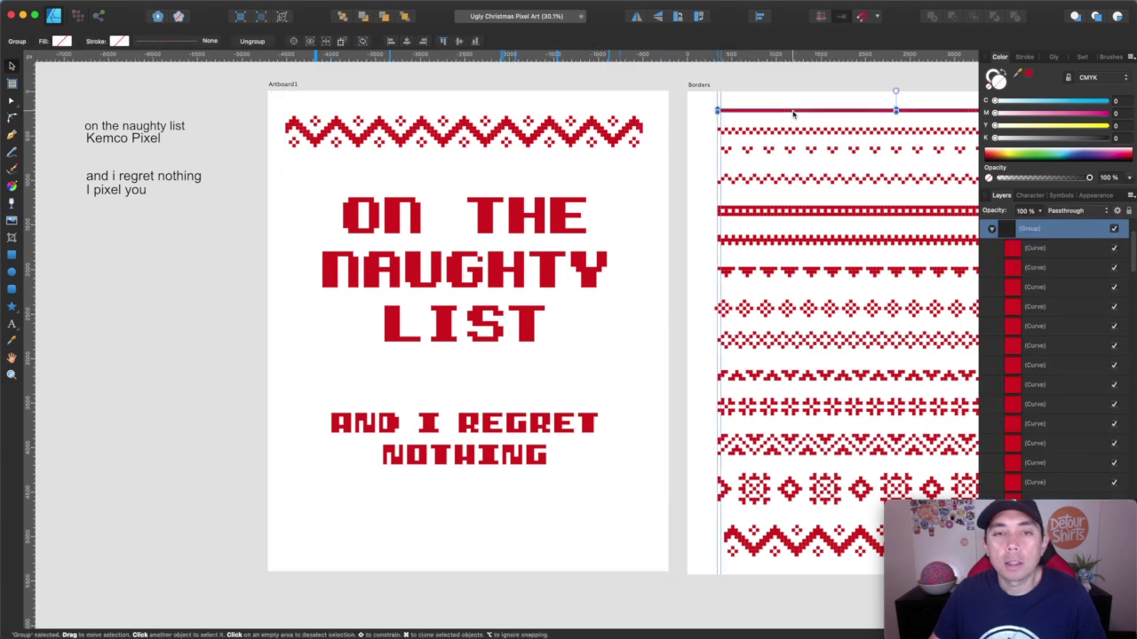
{"action": "mouse_move", "coordinate": [793, 114]}
{"action": "left_mouse_down"}
{"action": "mouse_move", "coordinate": [799, 221]}
{"action": "mouse_move", "coordinate": [812, 221]}
{"action": "mouse_move", "coordinate": [410, 182]}
{"action": "mouse_move", "coordinate": [384, 161]}
{"action": "mouse_move", "coordinate": [394, 167]}
{"action": "left_mouse_up"}
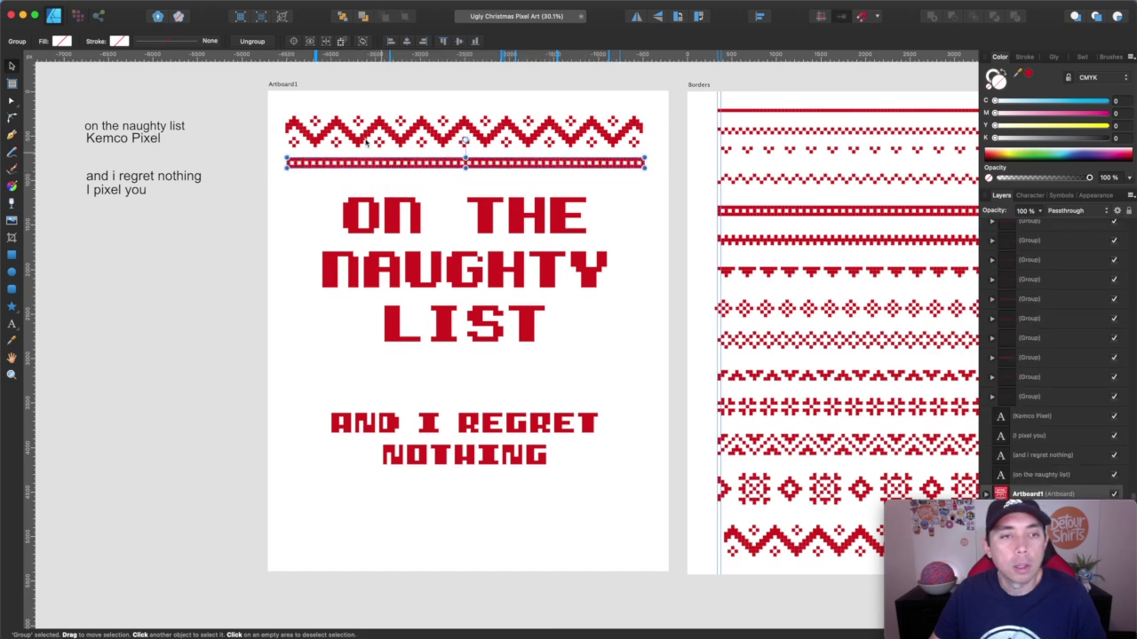
{"action": "left_click", "coordinate": [285, 85]}
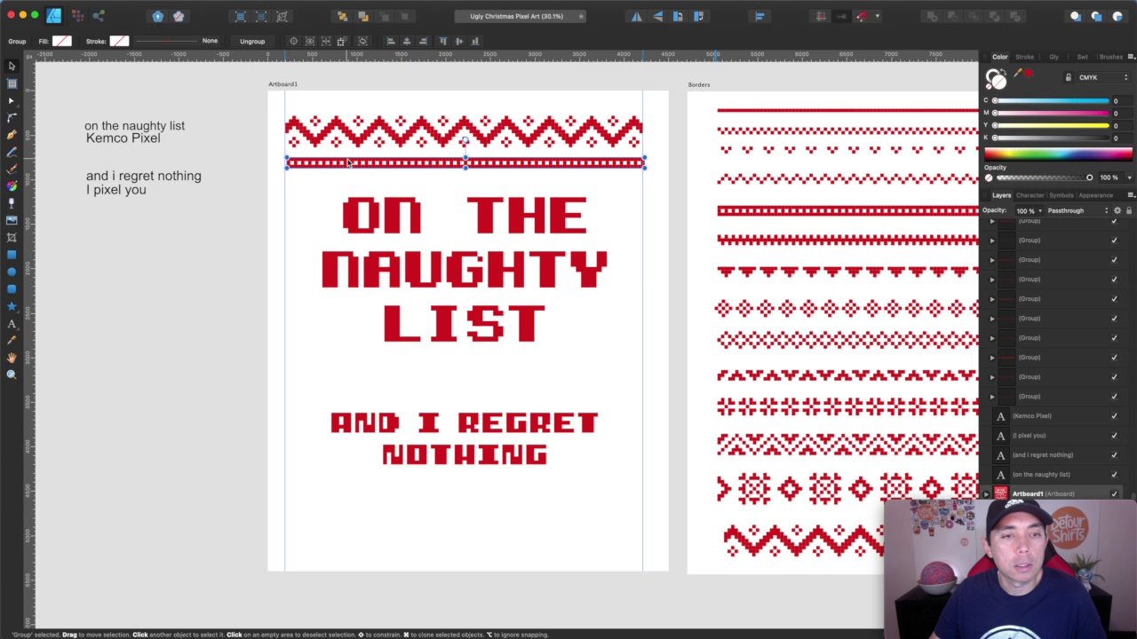
{"action": "left_click_drag", "start_coordinate": [351, 162], "coordinate": [349, 160]}
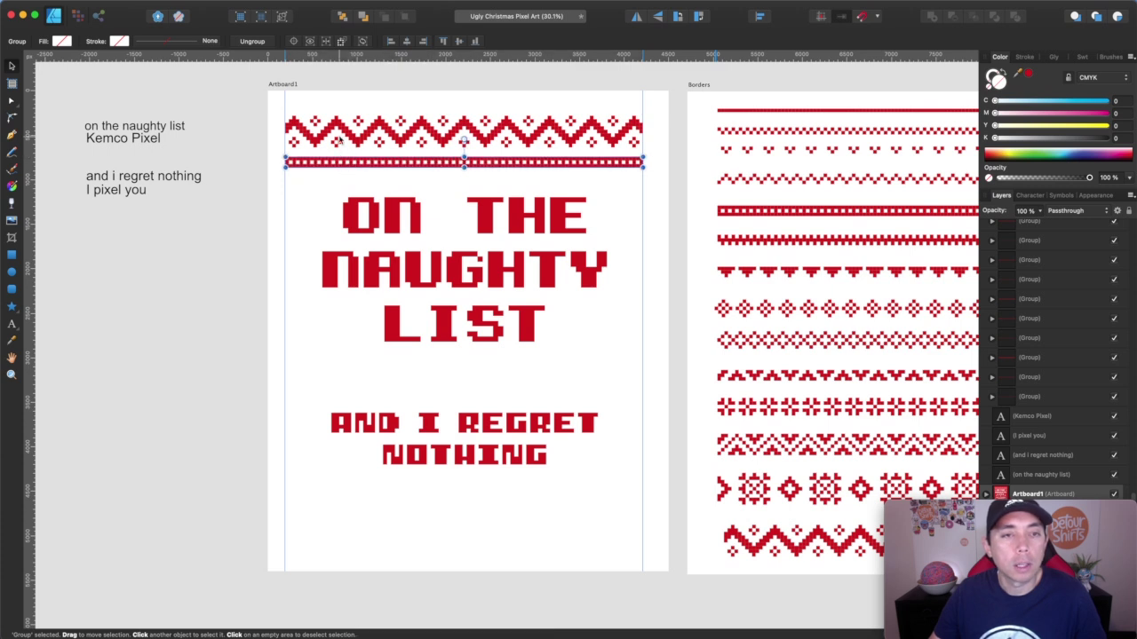
Duplicate both top borders to the artboard bottom, flip them vertically and nudge them down.
{"action": "left_click", "coordinate": [362, 130], "text": "shift"}
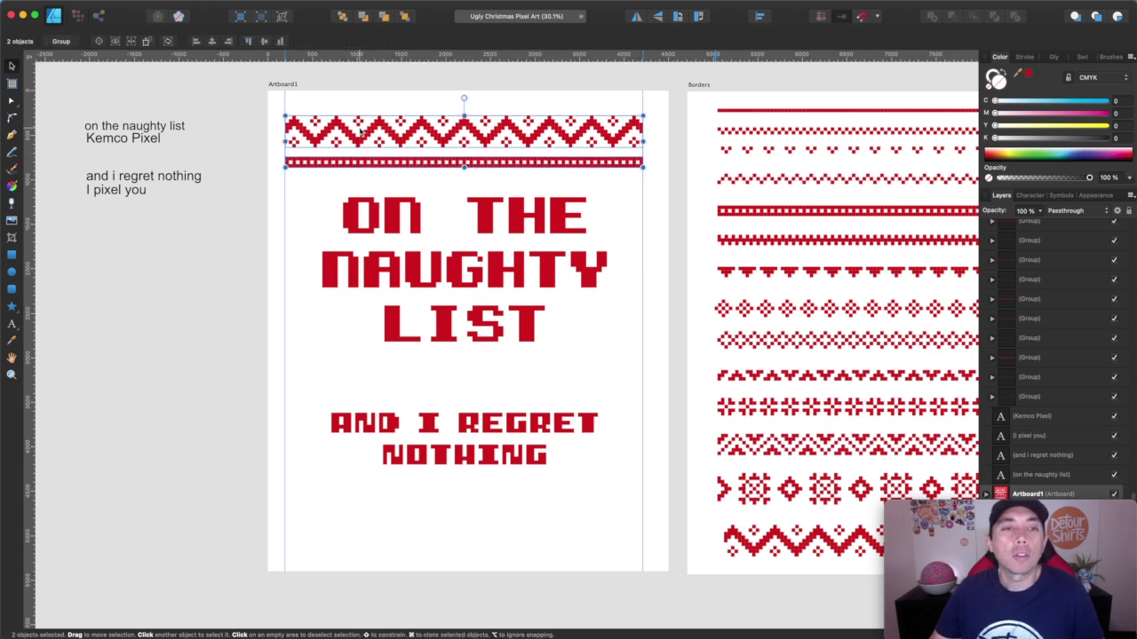
{"action": "left_click_drag", "start_coordinate": [359, 129], "coordinate": [359, 511]}
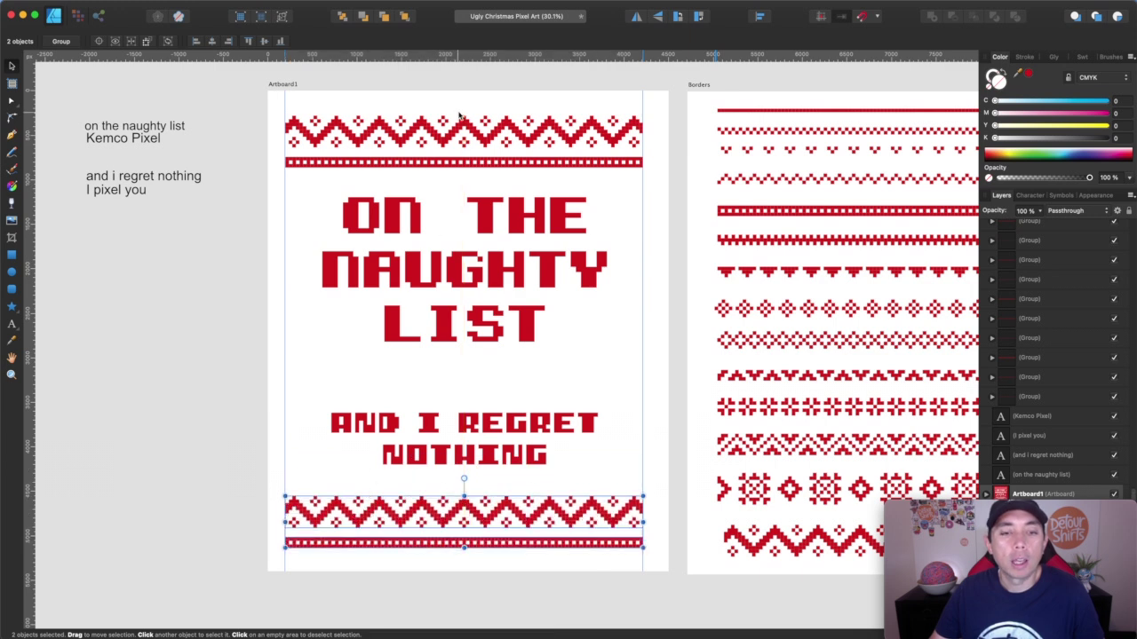
{"action": "left_click", "coordinate": [658, 18]}
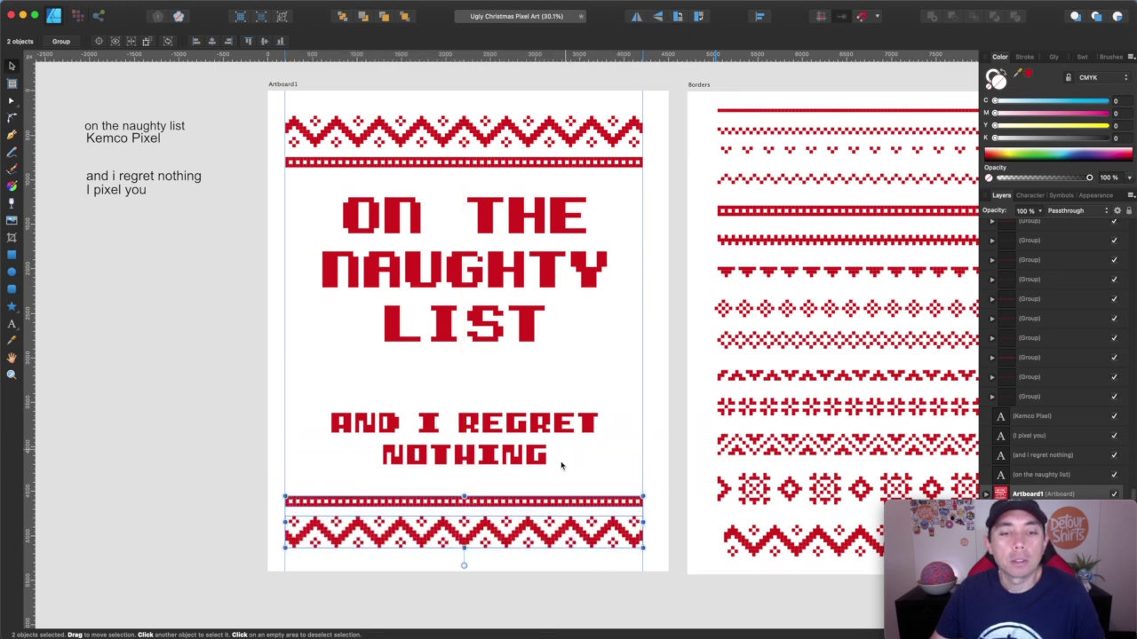
{"action": "key", "text": "Down"}
{"action": "key", "text": "Down"}
{"action": "key", "text": "Down"}
{"action": "key", "text": "Down"}
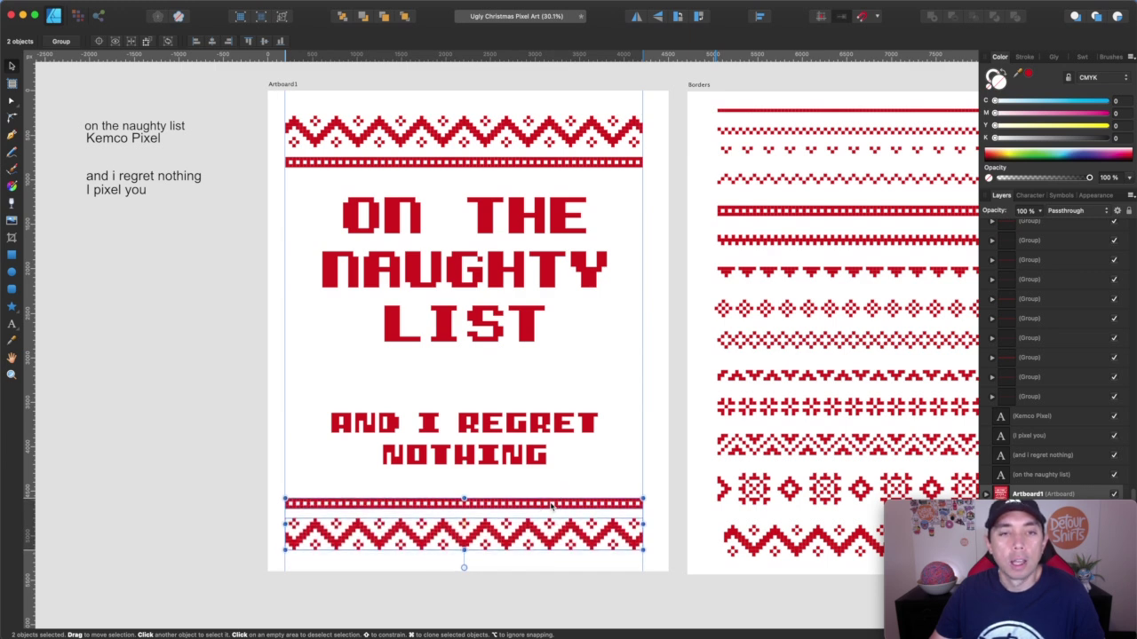
{"action": "left_click", "coordinate": [238, 181]}
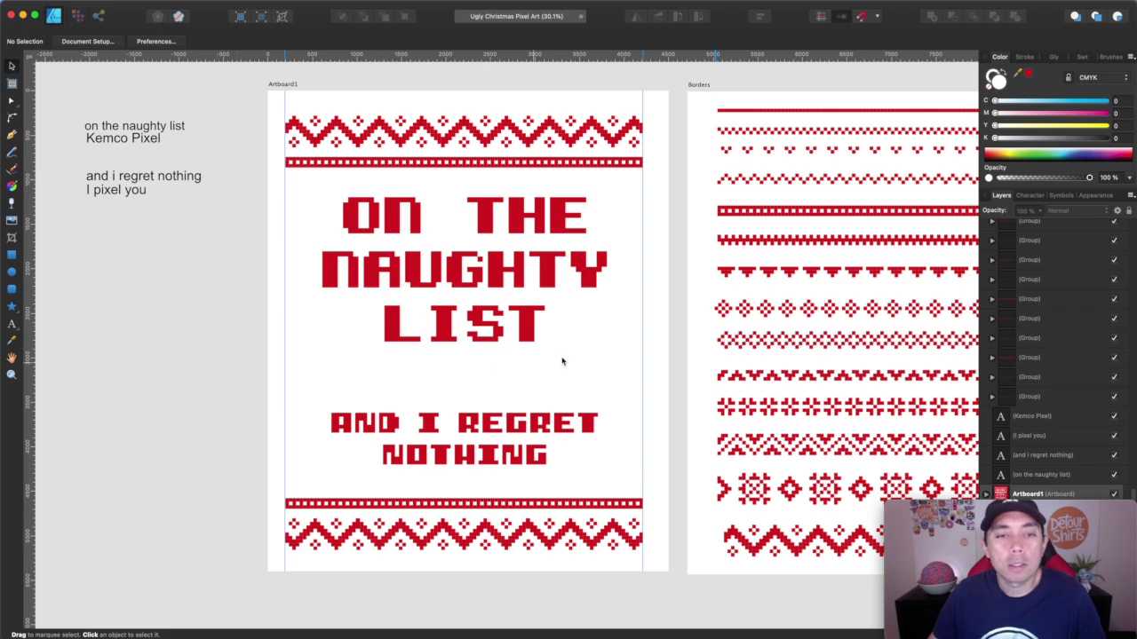
Copy the leaping reindeer motif onto Artboard1 so reindeer sit on both sides of LIST.
{"action": "scroll", "coordinate": [593, 325], "scroll_direction": "right", "scroll_amount": 10}
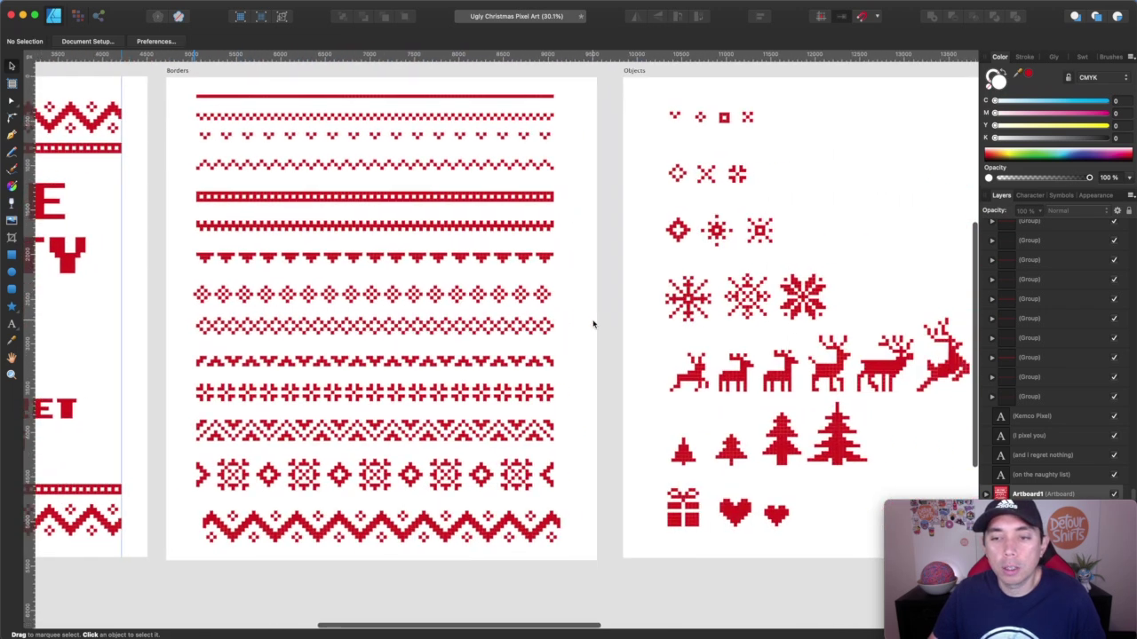
{"action": "left_click", "coordinate": [809, 363]}
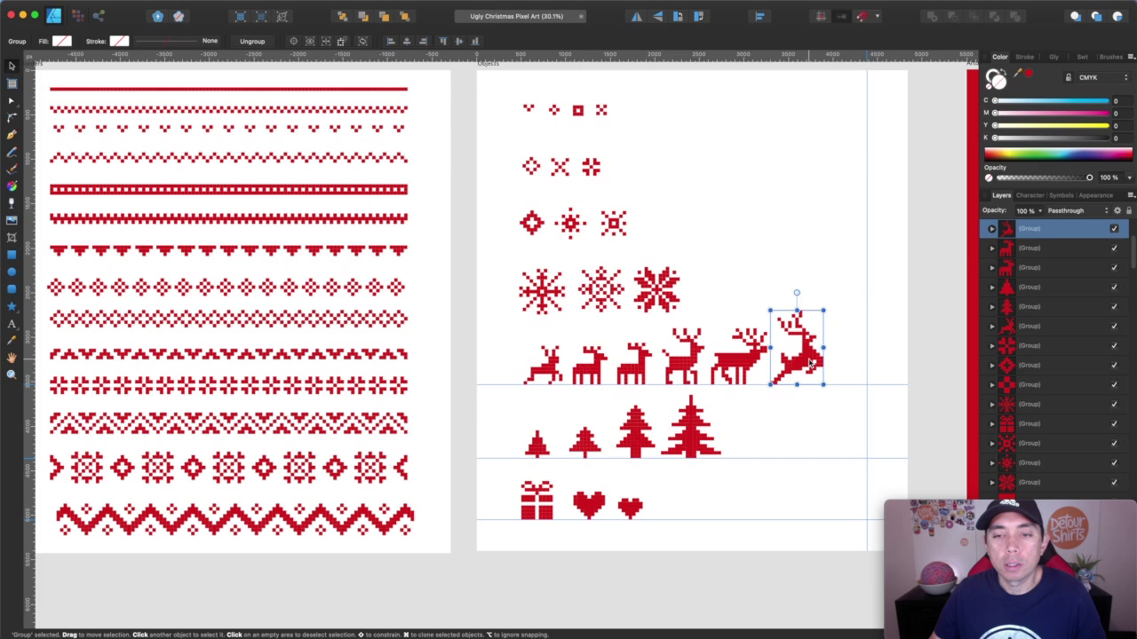
{"action": "left_click_drag", "start_coordinate": [810, 364], "coordinate": [69, 313]}
{"action": "scroll", "coordinate": [67, 310], "scroll_direction": "left", "scroll_amount": 3}
{"action": "scroll", "coordinate": [71, 309], "scroll_direction": "left", "scroll_amount": 5}
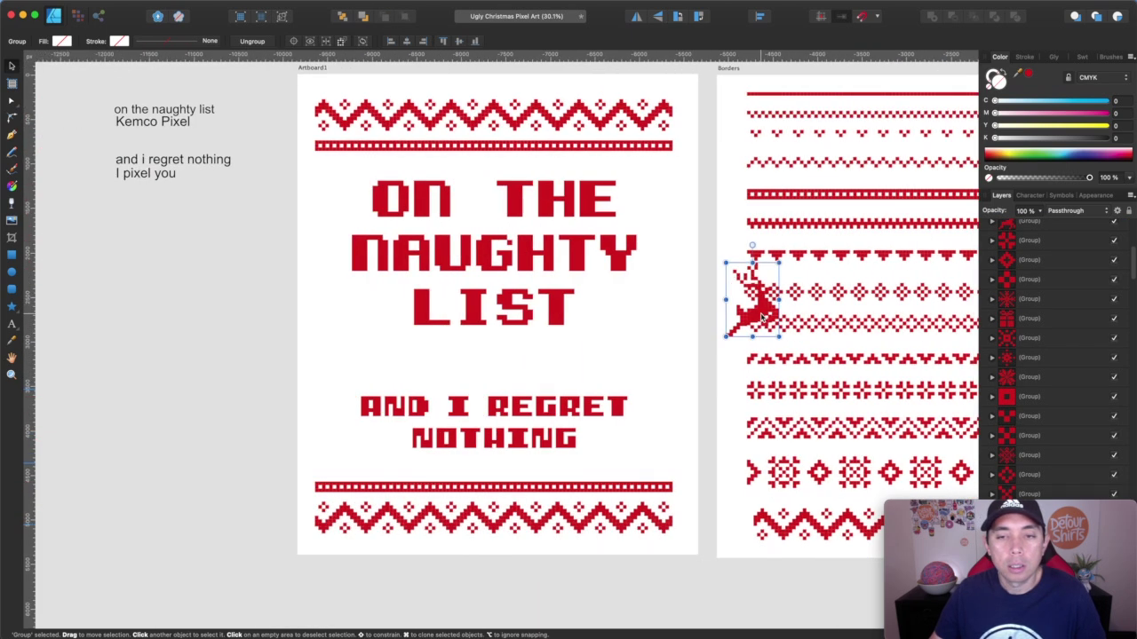
{"action": "left_click_drag", "start_coordinate": [764, 316], "coordinate": [613, 352]}
{"action": "left_click", "coordinate": [393, 345]}
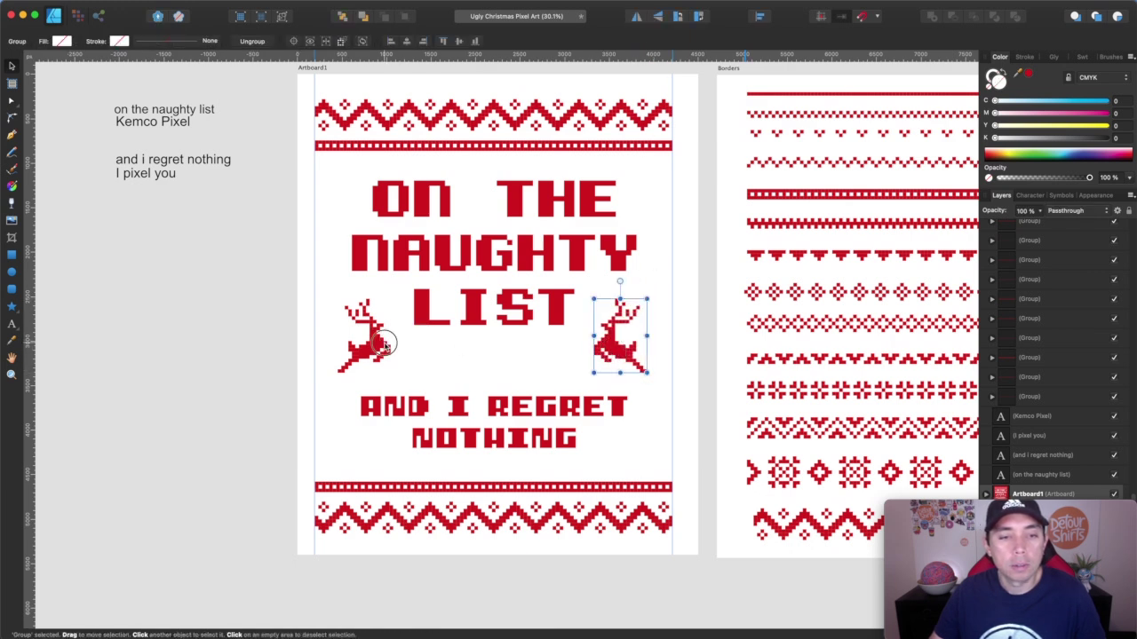
{"action": "left_click", "coordinate": [377, 342]}
{"action": "left_click", "coordinate": [708, 195]}
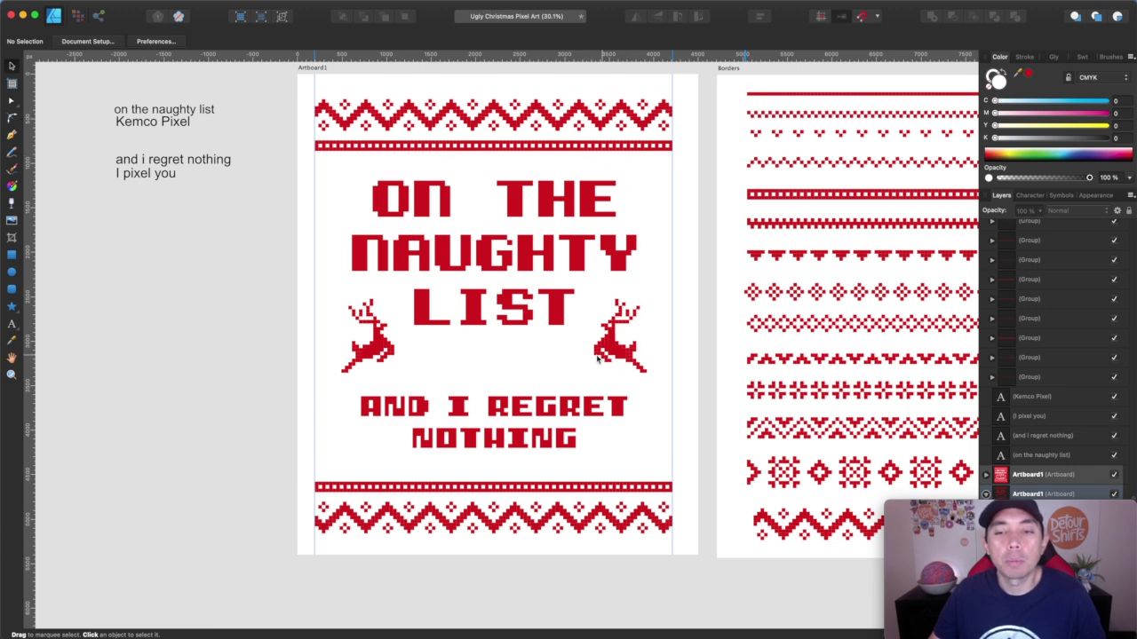
Copy a pixel snowflake onto Artboard1 next to the left reindeer under LIST.
{"action": "scroll", "coordinate": [565, 353], "scroll_direction": "right", "scroll_amount": 15}
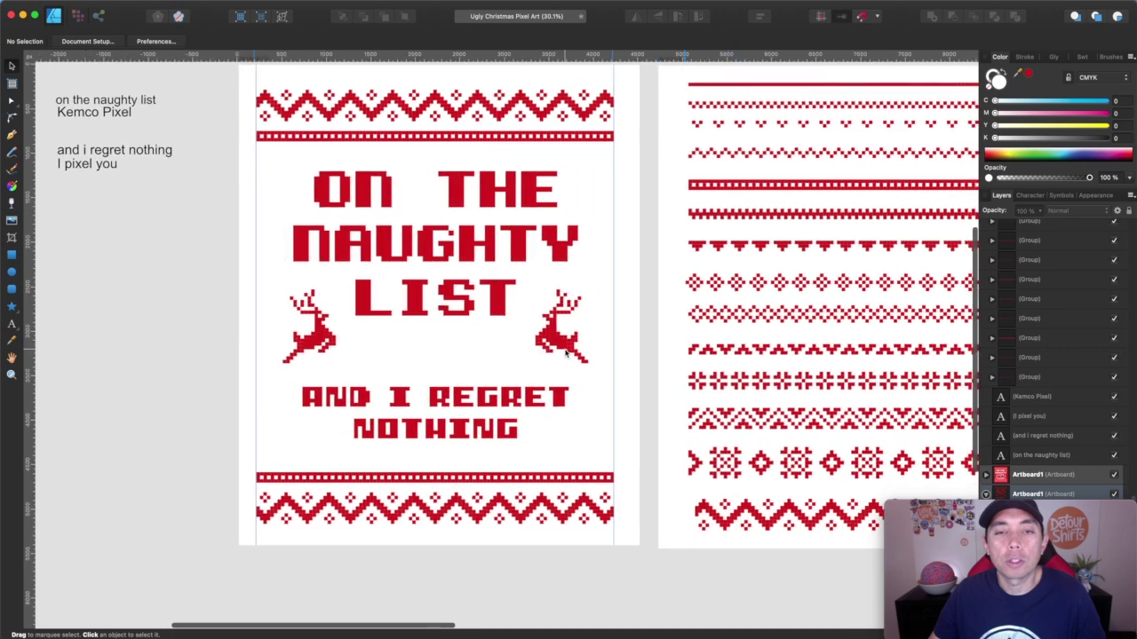
{"action": "scroll", "coordinate": [565, 354], "scroll_direction": "left", "scroll_amount": 5}
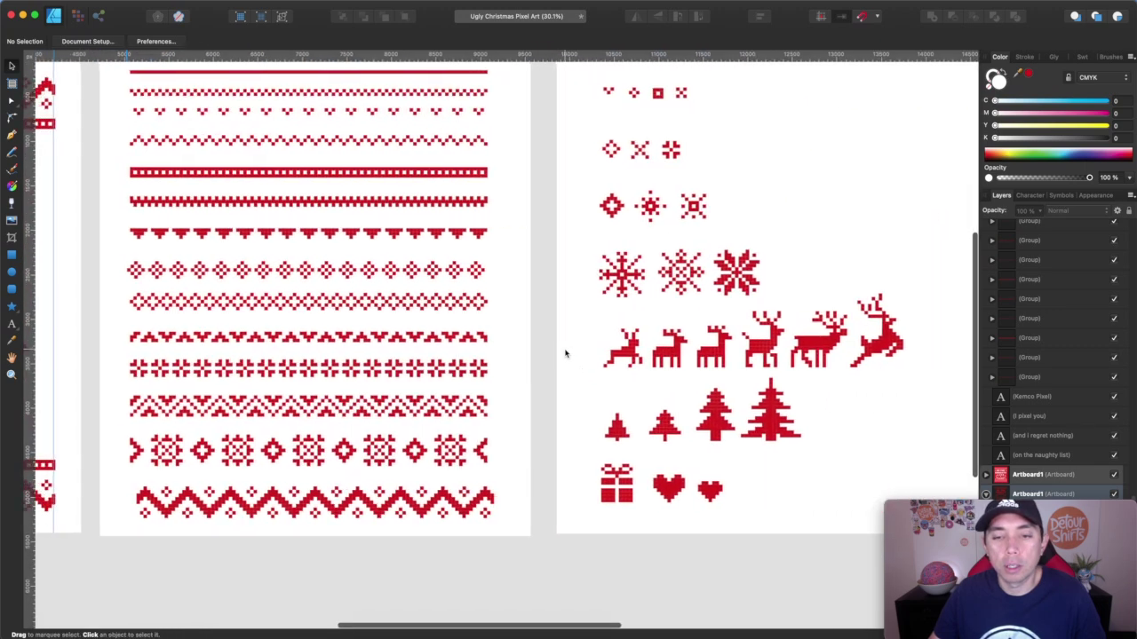
{"action": "left_click", "coordinate": [749, 279]}
{"action": "scroll", "coordinate": [749, 279], "scroll_direction": "left", "scroll_amount": 4}
{"action": "scroll", "coordinate": [749, 279], "scroll_direction": "left", "scroll_amount": 5}
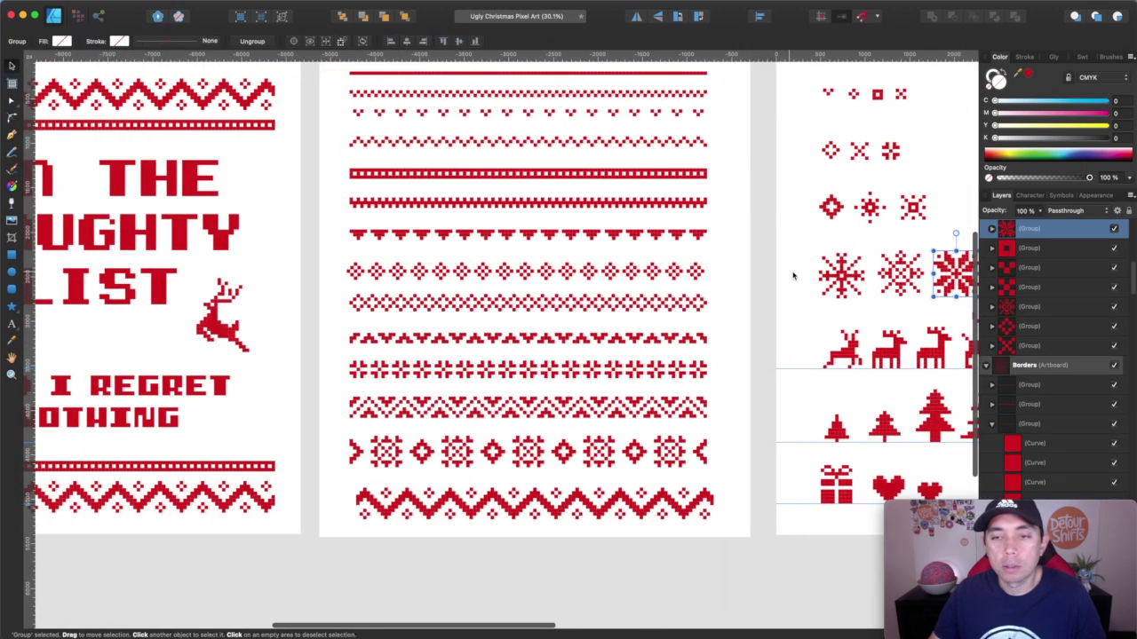
{"action": "left_click_drag", "start_coordinate": [930, 271], "coordinate": [115, 343]}
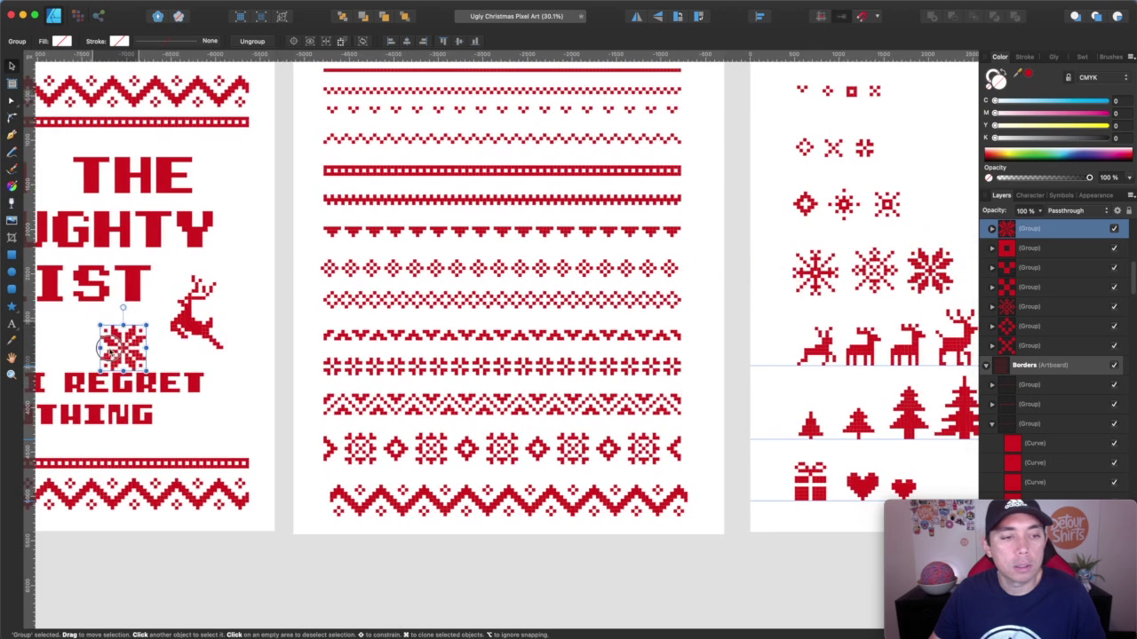
{"action": "scroll", "coordinate": [107, 347], "scroll_direction": "left", "scroll_amount": 5}
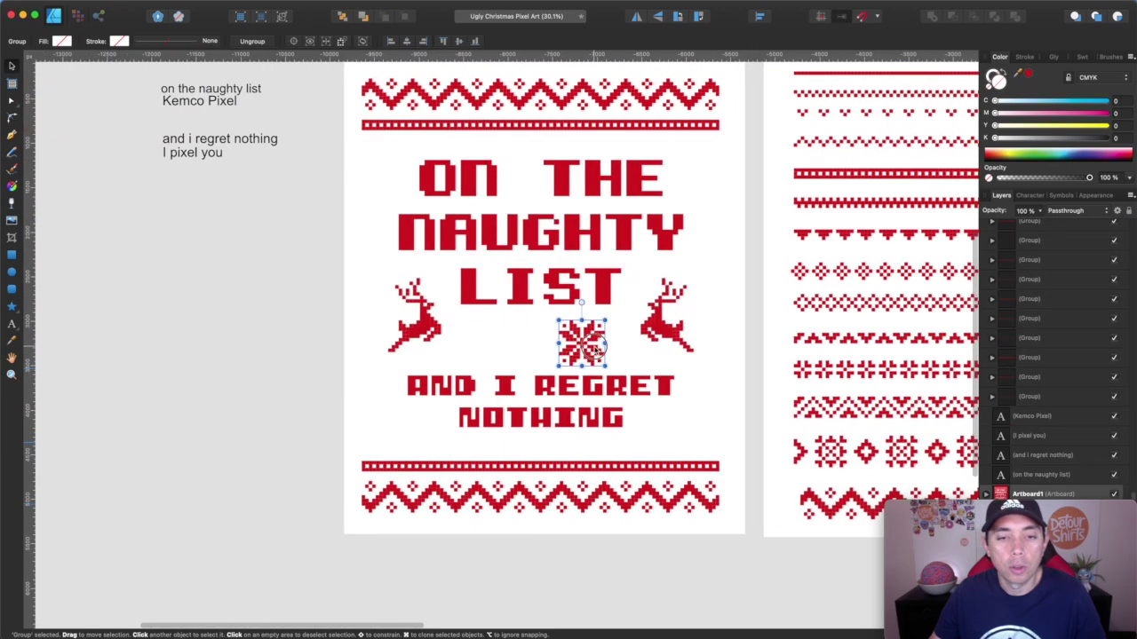
{"action": "mouse_move", "coordinate": [597, 356]}
{"action": "left_mouse_down"}
{"action": "mouse_move", "coordinate": [491, 348]}
{"action": "mouse_move", "coordinate": [621, 346]}
{"action": "left_mouse_up"}
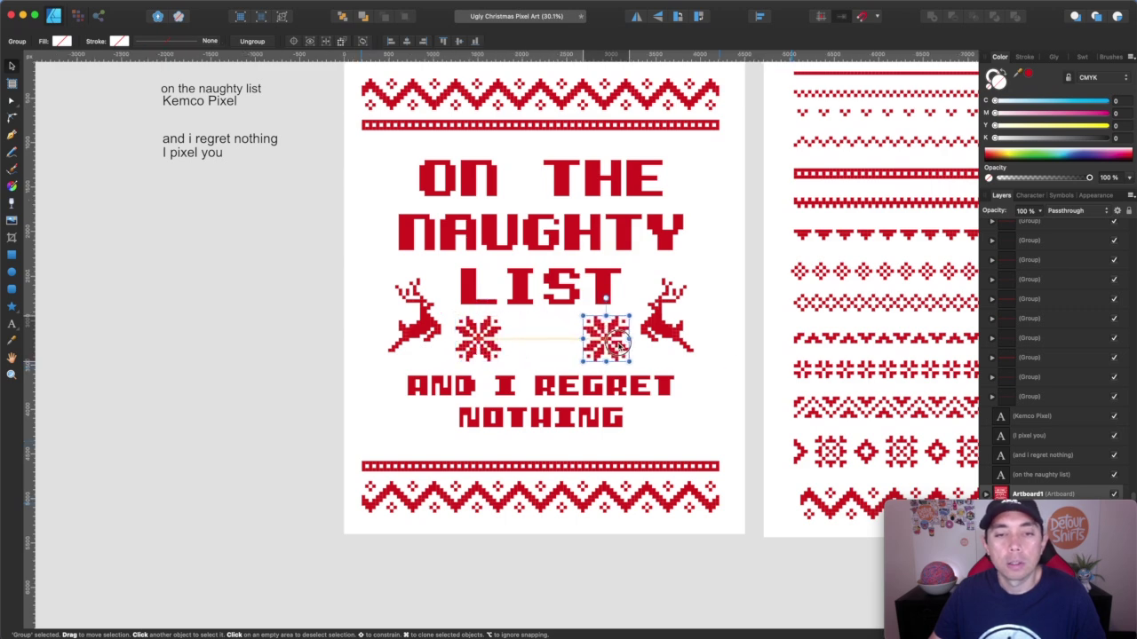
{"action": "left_click", "coordinate": [551, 346]}
Copy the heart motif from the Objects artboard into the middle of the row.
{"action": "scroll", "coordinate": [550, 347], "scroll_direction": "right", "scroll_amount": 15}
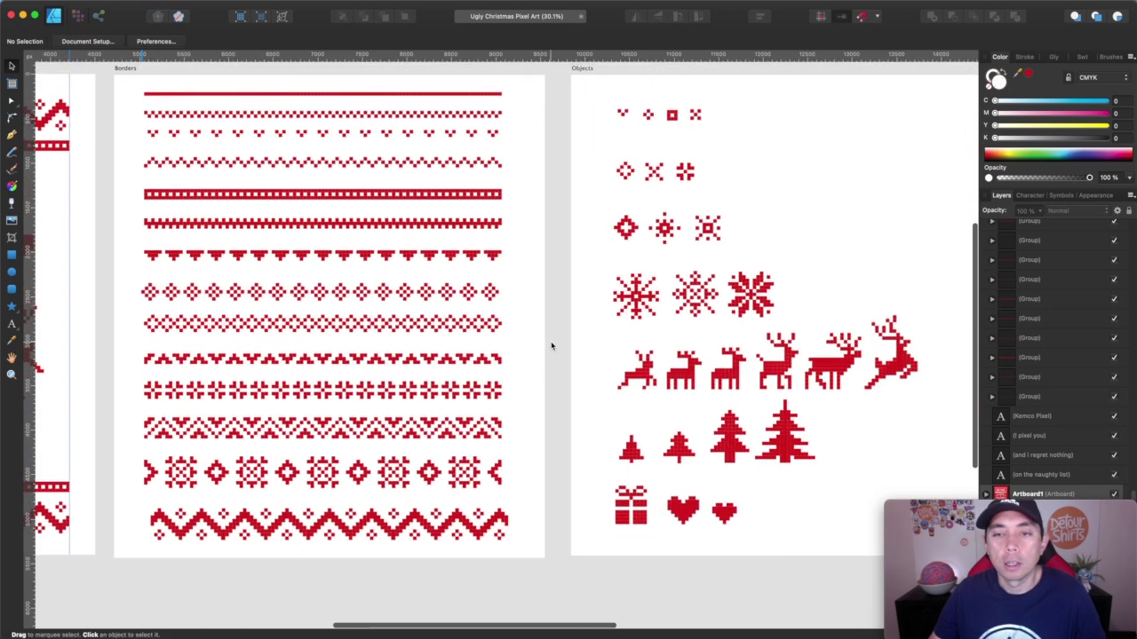
{"action": "scroll", "coordinate": [660, 307], "scroll_direction": "left", "scroll_amount": 8}
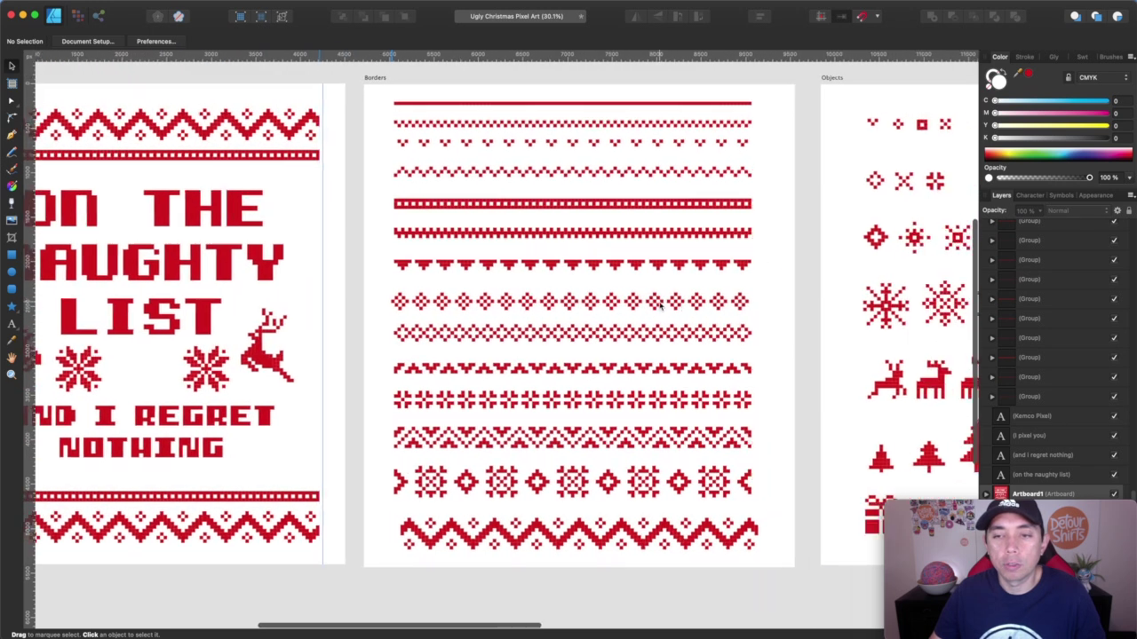
{"action": "scroll", "coordinate": [660, 307], "scroll_direction": "down", "scroll_amount": 3}
{"action": "left_click_drag", "start_coordinate": [855, 429], "coordinate": [120, 259]}
{"action": "scroll", "coordinate": [267, 285], "scroll_direction": "left", "scroll_amount": 10}
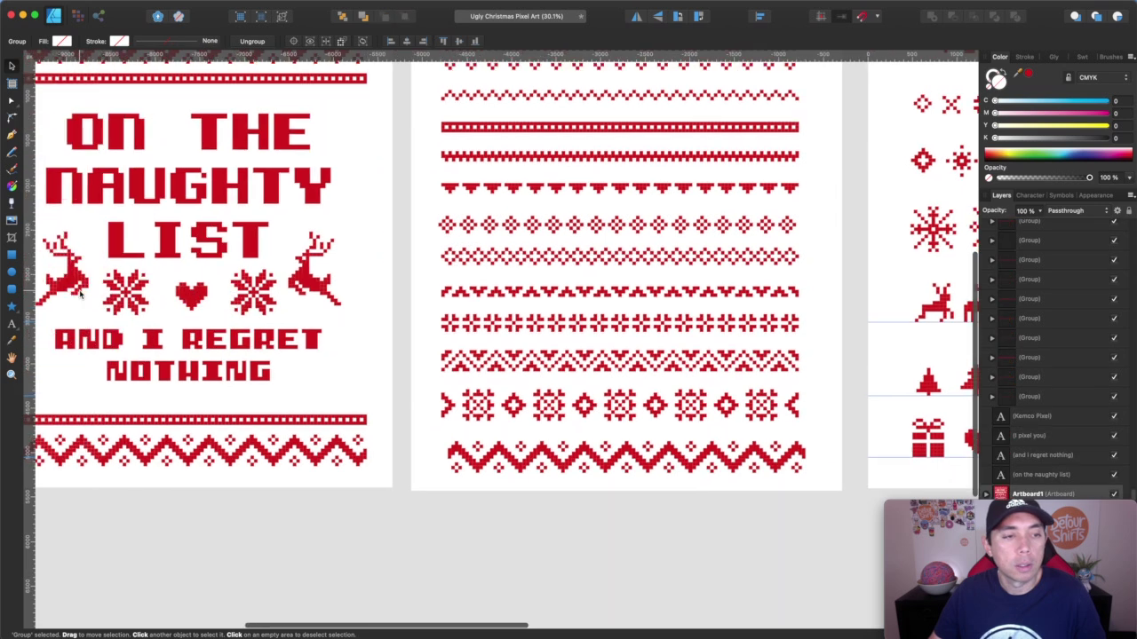
{"action": "scroll", "coordinate": [532, 319], "scroll_direction": "up", "scroll_amount": 3}
{"action": "scroll", "coordinate": [532, 320], "scroll_direction": "left", "scroll_amount": 4}
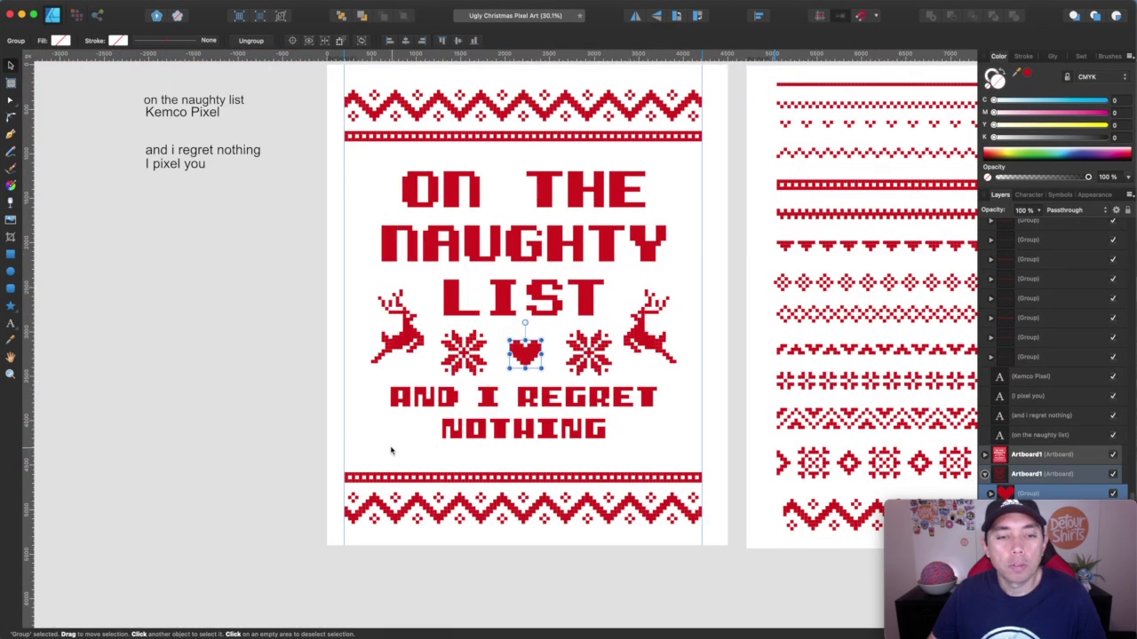
Place the large pixel tree under REGRET, then delete it as too big.
{"action": "scroll", "coordinate": [623, 466], "scroll_direction": "right", "scroll_amount": 15}
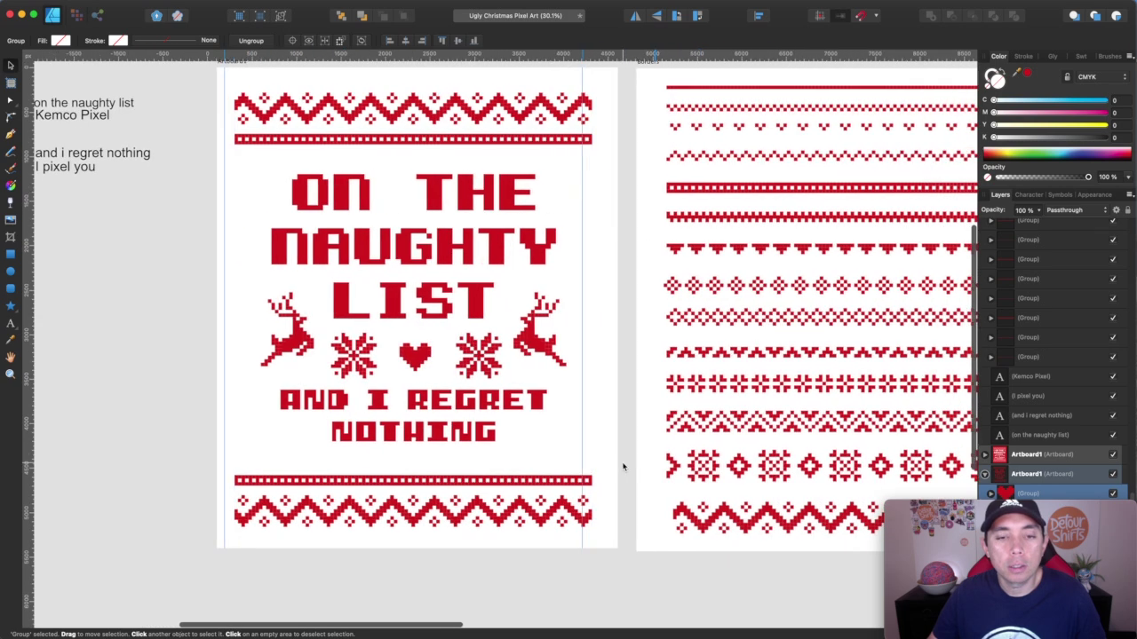
{"action": "scroll", "coordinate": [622, 467], "scroll_direction": "down", "scroll_amount": 3}
{"action": "scroll", "coordinate": [623, 467], "scroll_direction": "right", "scroll_amount": 1}
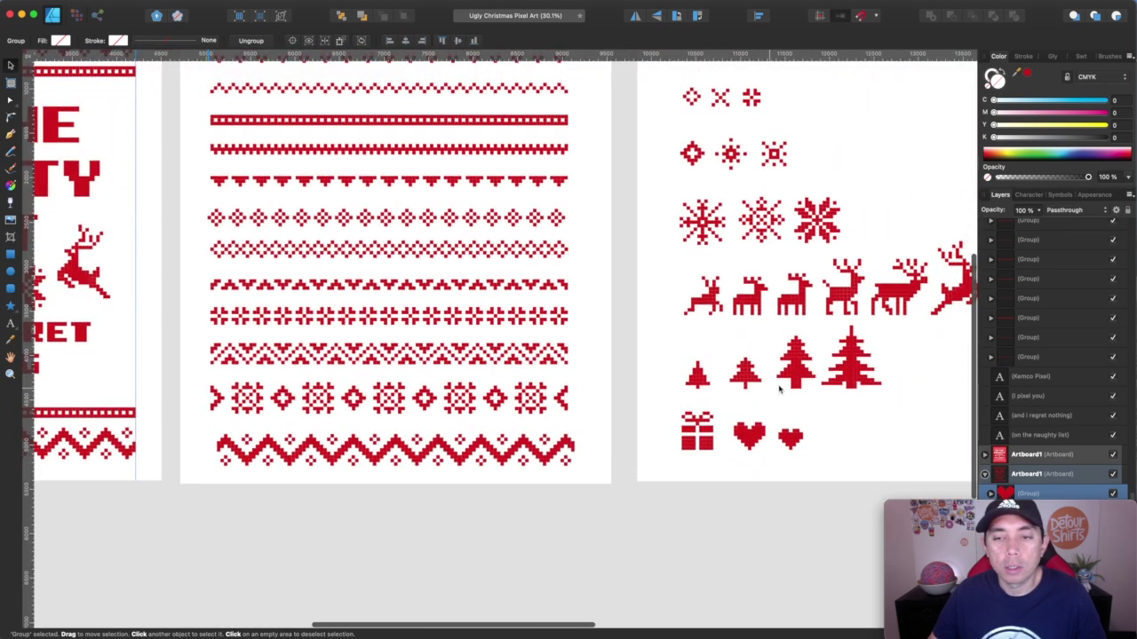
{"action": "left_click_drag", "start_coordinate": [851, 380], "coordinate": [108, 380]}
{"action": "scroll", "coordinate": [431, 382], "scroll_direction": "left", "scroll_amount": 7}
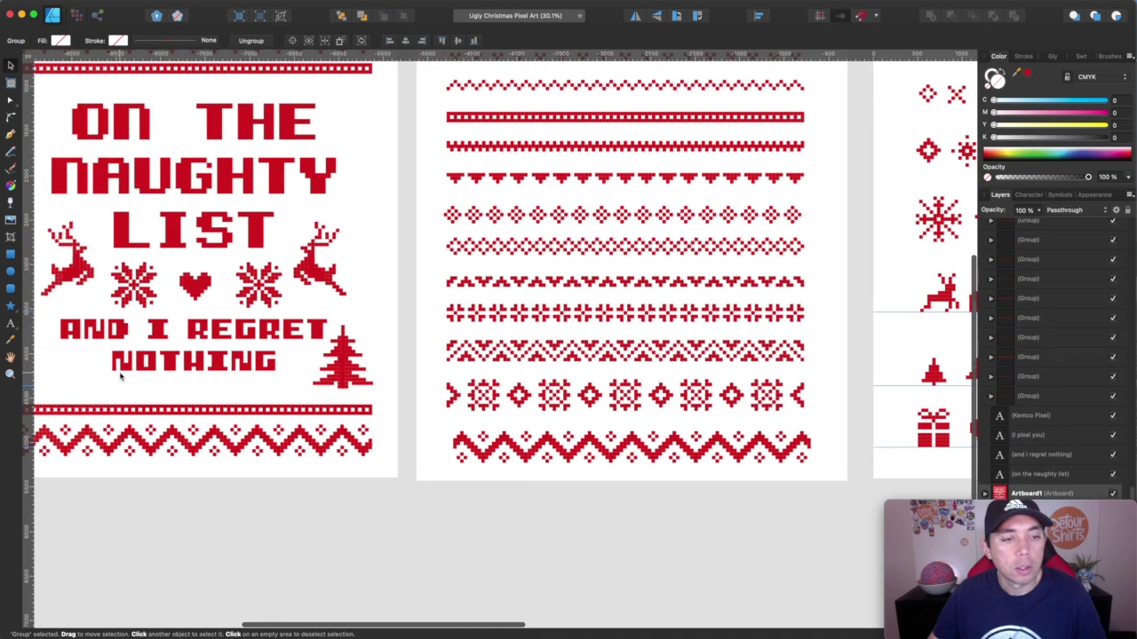
{"action": "left_click_drag", "start_coordinate": [353, 376], "coordinate": [325, 385]}
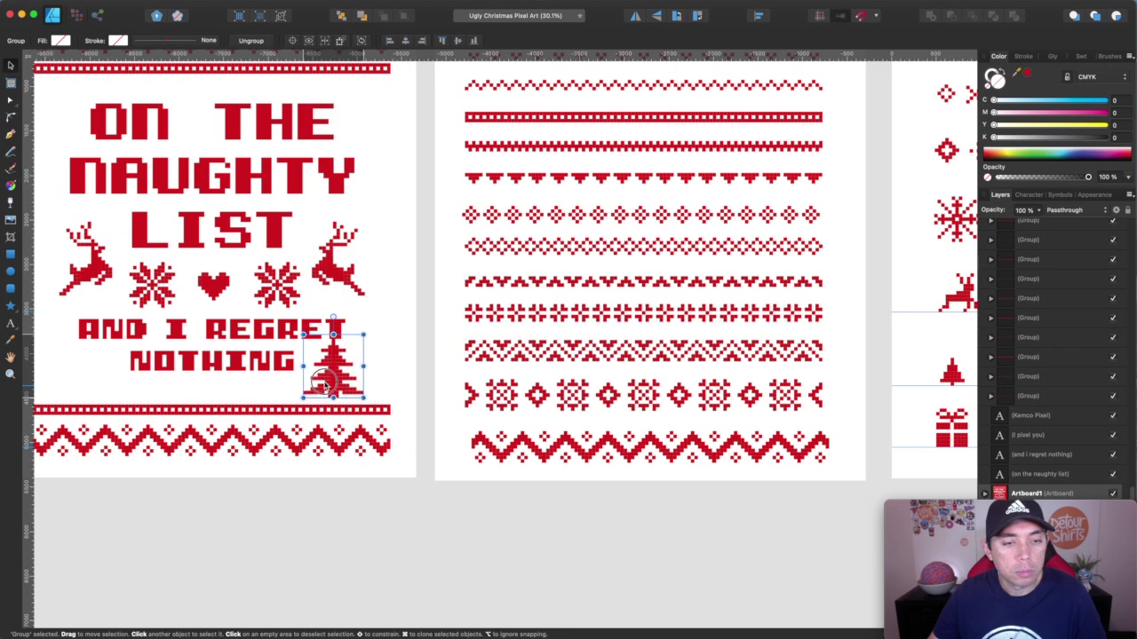
{"action": "key", "text": "Delete"}
Place medium pixel tree copies flanking AND I REGRET NOTHING.
{"action": "scroll", "coordinate": [327, 386], "scroll_direction": "right", "scroll_amount": 10}
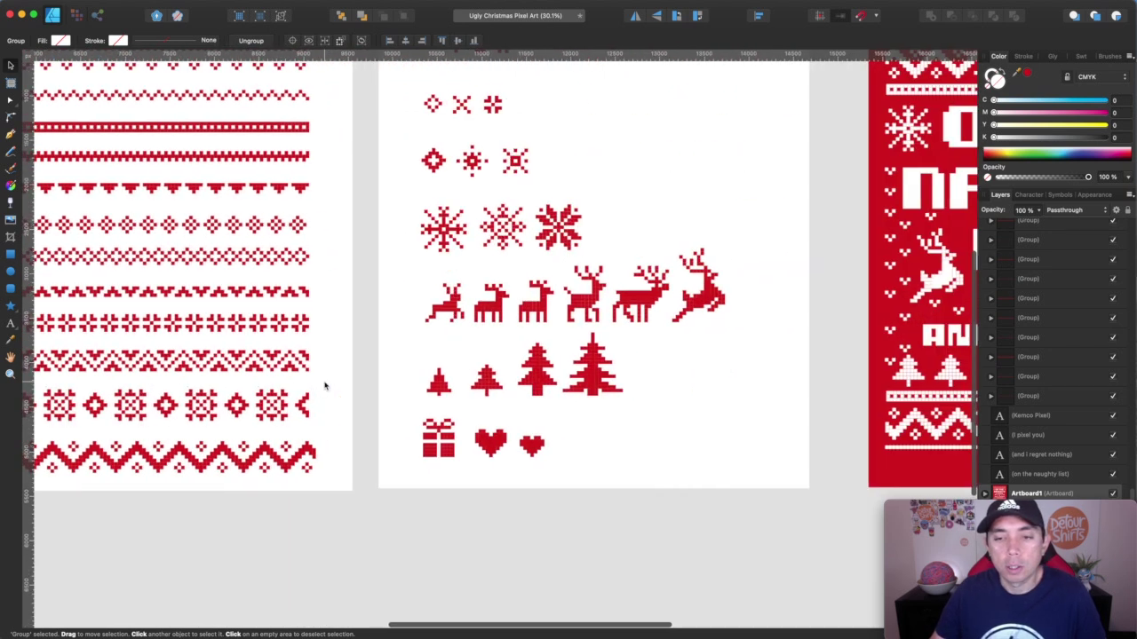
{"action": "left_click_drag", "start_coordinate": [562, 382], "coordinate": [96, 373]}
{"action": "scroll", "coordinate": [96, 373], "scroll_direction": "left", "scroll_amount": 10}
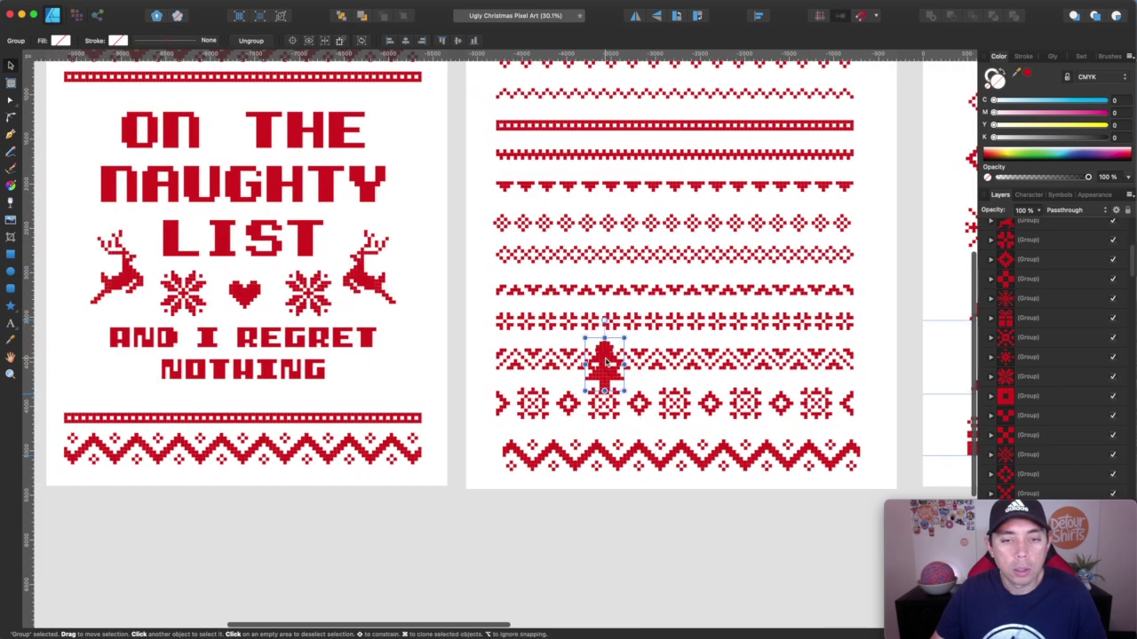
{"action": "left_click_drag", "start_coordinate": [604, 366], "coordinate": [395, 367]}
{"action": "scroll", "coordinate": [395, 368], "scroll_direction": "left", "scroll_amount": 4}
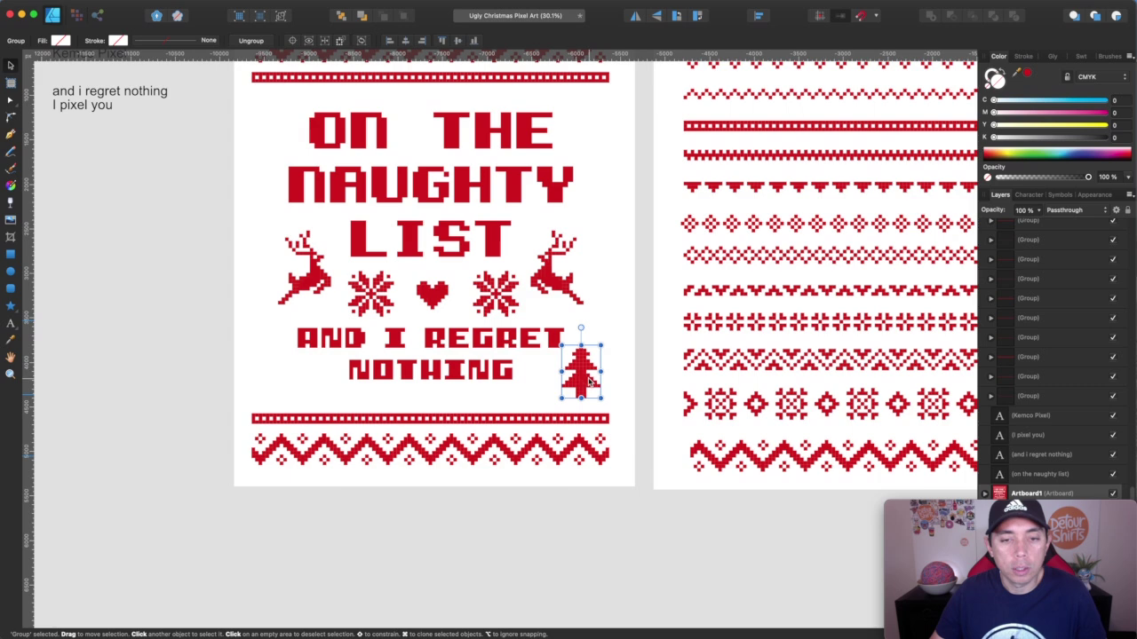
{"action": "left_click_drag", "start_coordinate": [585, 380], "coordinate": [287, 386]}
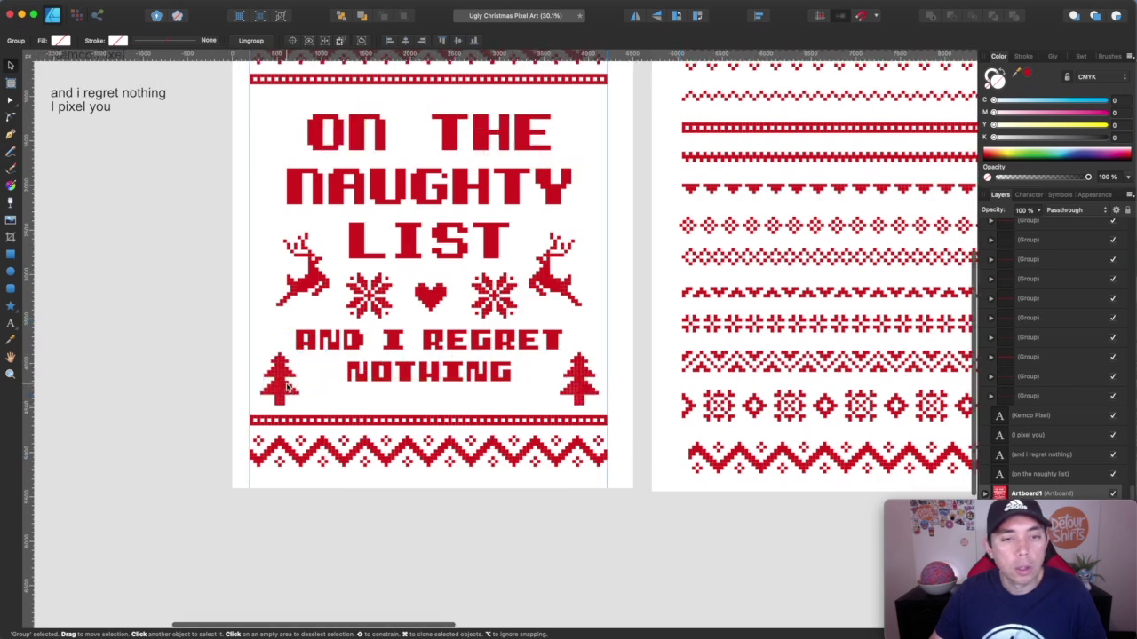
Duplicate a lower tree up beside ON THE and adjust its position.
{"action": "scroll", "coordinate": [394, 306], "scroll_direction": "up", "scroll_amount": 2}
{"action": "scroll", "coordinate": [395, 306], "scroll_direction": "right", "scroll_amount": 3}
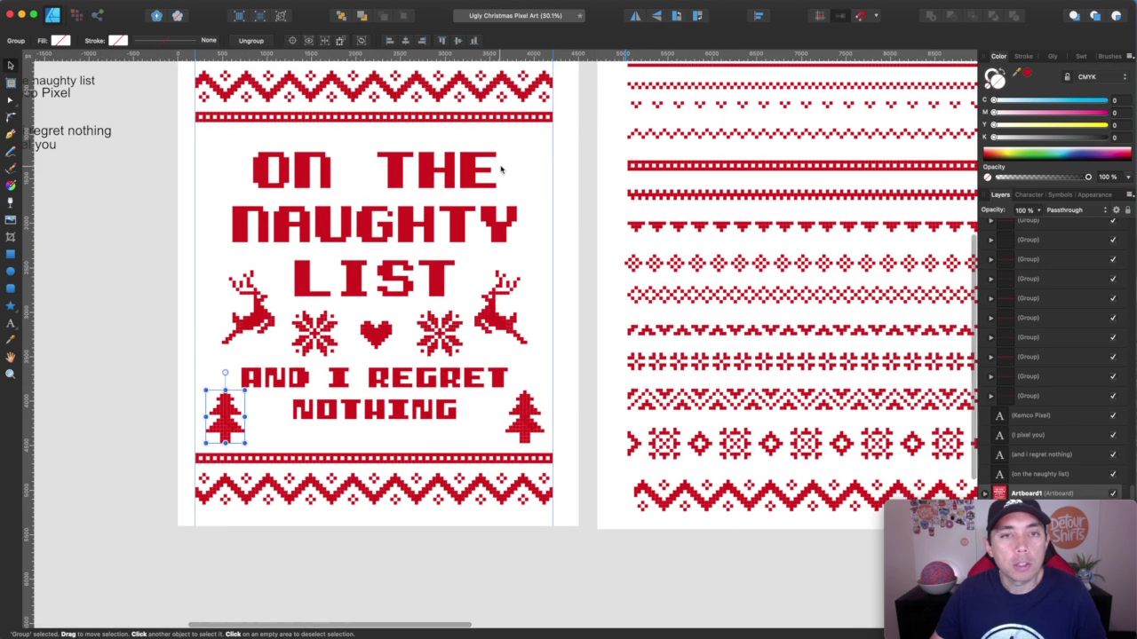
{"action": "scroll", "coordinate": [527, 149], "scroll_direction": "left", "scroll_amount": 2}
{"action": "scroll", "coordinate": [500, 169], "scroll_direction": "right", "scroll_amount": 10}
{"action": "scroll", "coordinate": [500, 168], "scroll_direction": "right", "scroll_amount": 5}
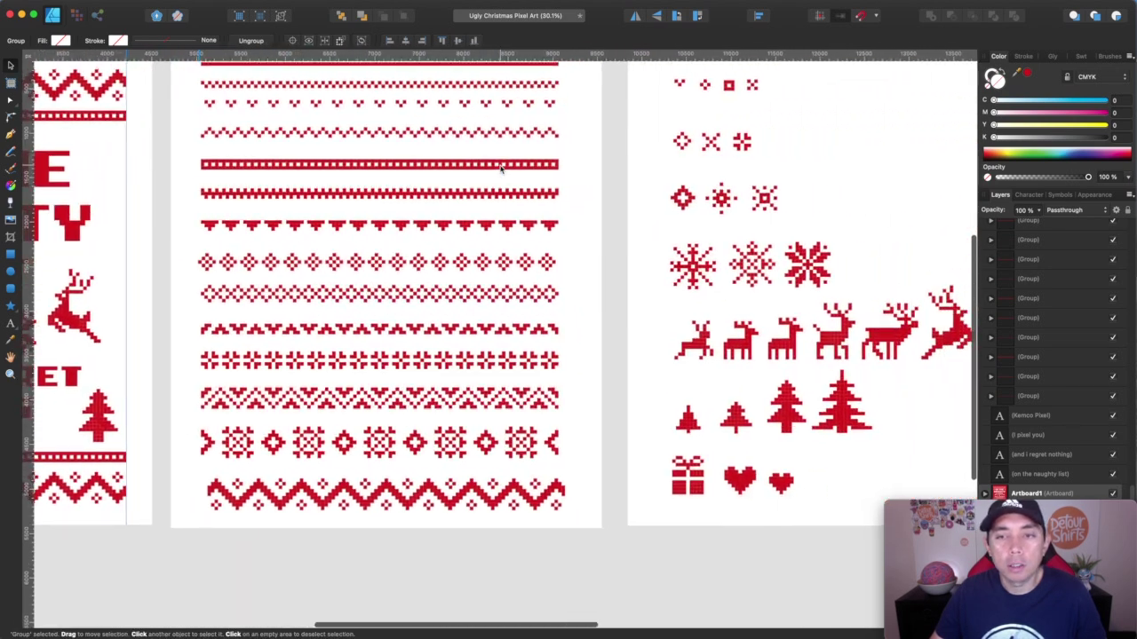
{"action": "scroll", "coordinate": [658, 315], "scroll_direction": "left", "scroll_amount": 4}
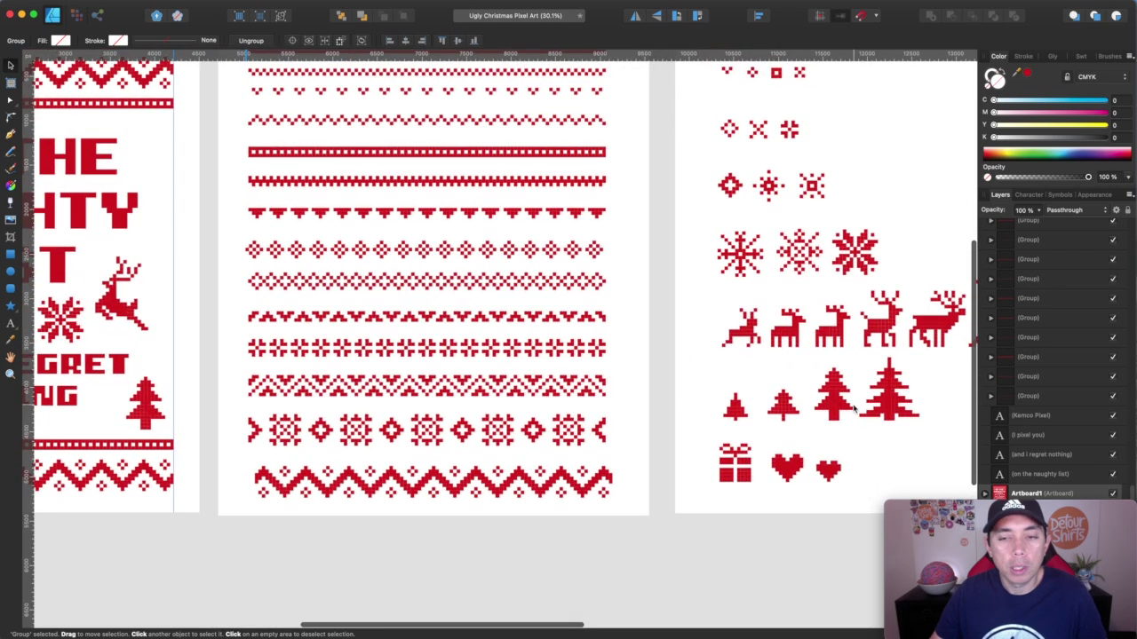
{"action": "scroll", "coordinate": [852, 407], "scroll_direction": "left", "scroll_amount": 10}
{"action": "left_click_drag", "start_coordinate": [539, 424], "coordinate": [225, 169]}
{"action": "scroll", "coordinate": [223, 169], "scroll_direction": "up", "scroll_amount": 2}
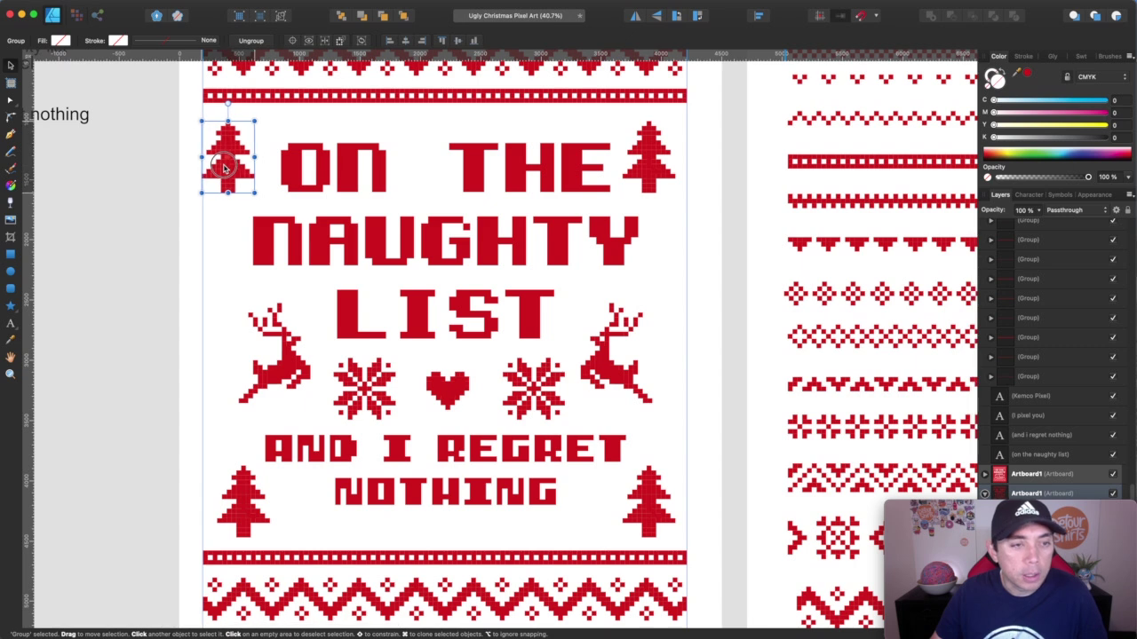
{"action": "left_click_drag", "start_coordinate": [653, 169], "coordinate": [664, 169]}
{"action": "left_click", "coordinate": [409, 160]}
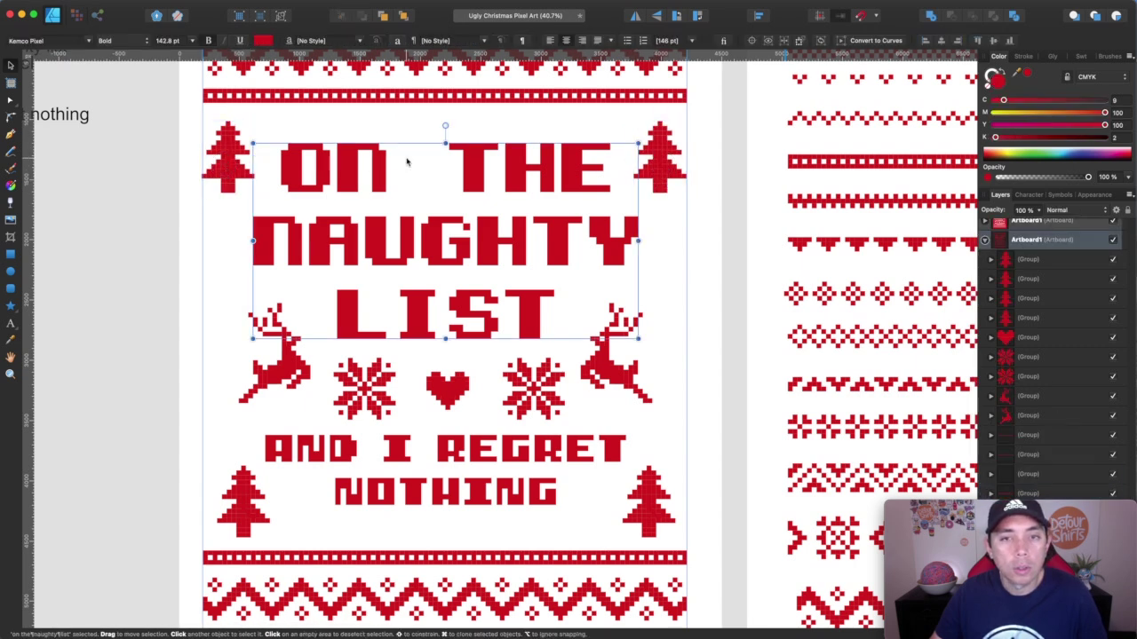
{"action": "scroll", "coordinate": [406, 161], "scroll_direction": "down", "scroll_amount": 2}
{"action": "scroll", "coordinate": [407, 161], "scroll_direction": "down", "scroll_amount": 1}
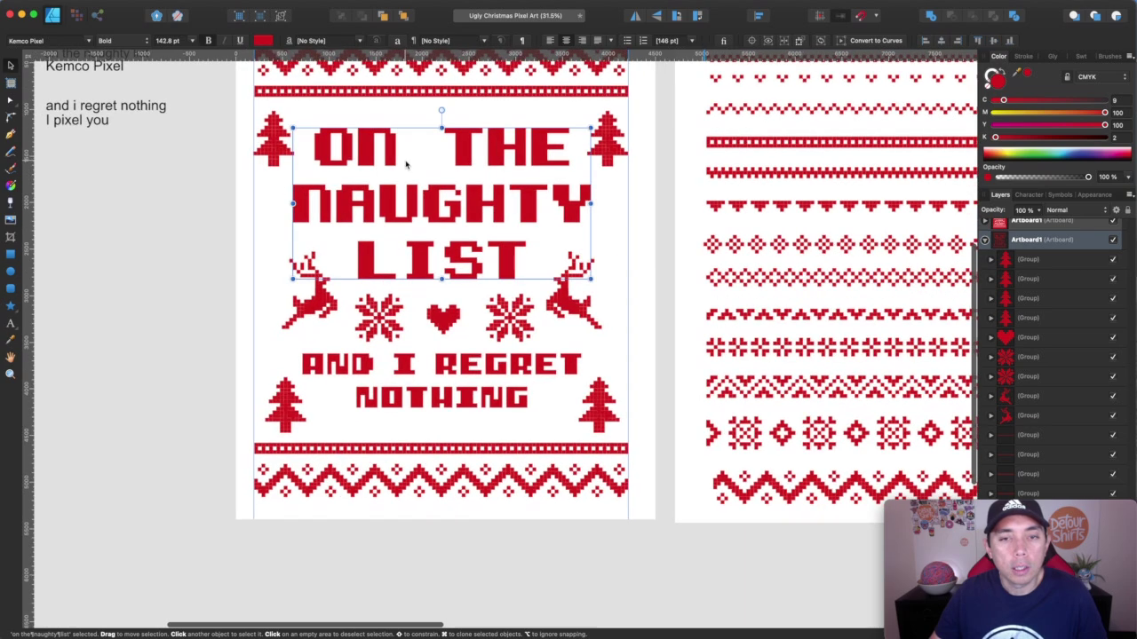
{"action": "scroll", "coordinate": [541, 302], "scroll_direction": "right", "scroll_amount": 10}
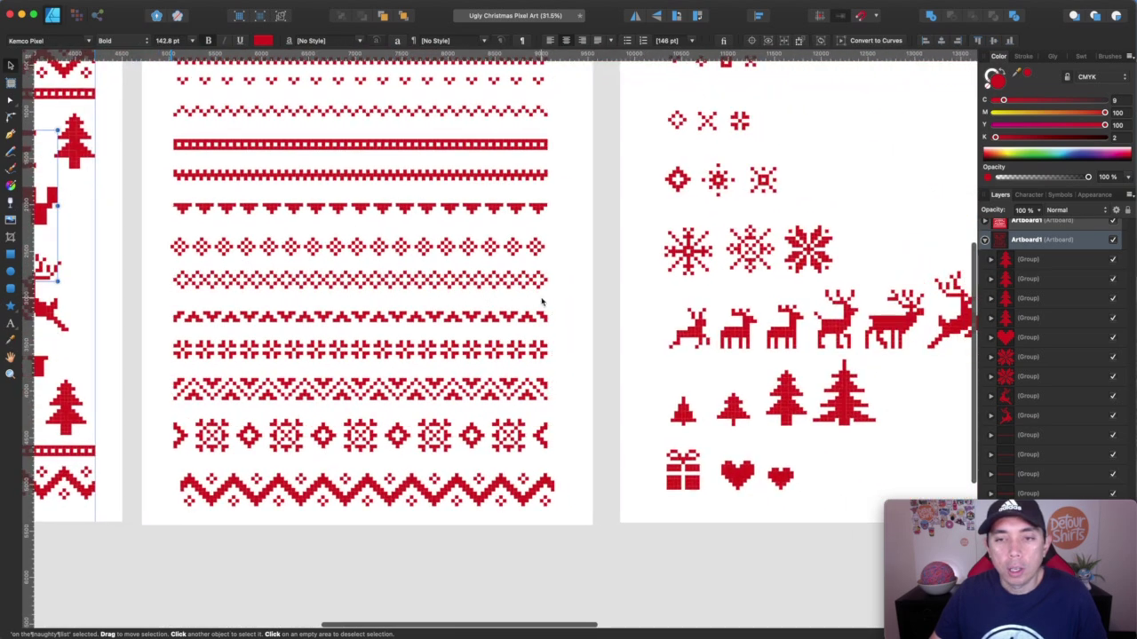
{"action": "scroll", "coordinate": [541, 302], "scroll_direction": "left", "scroll_amount": 10}
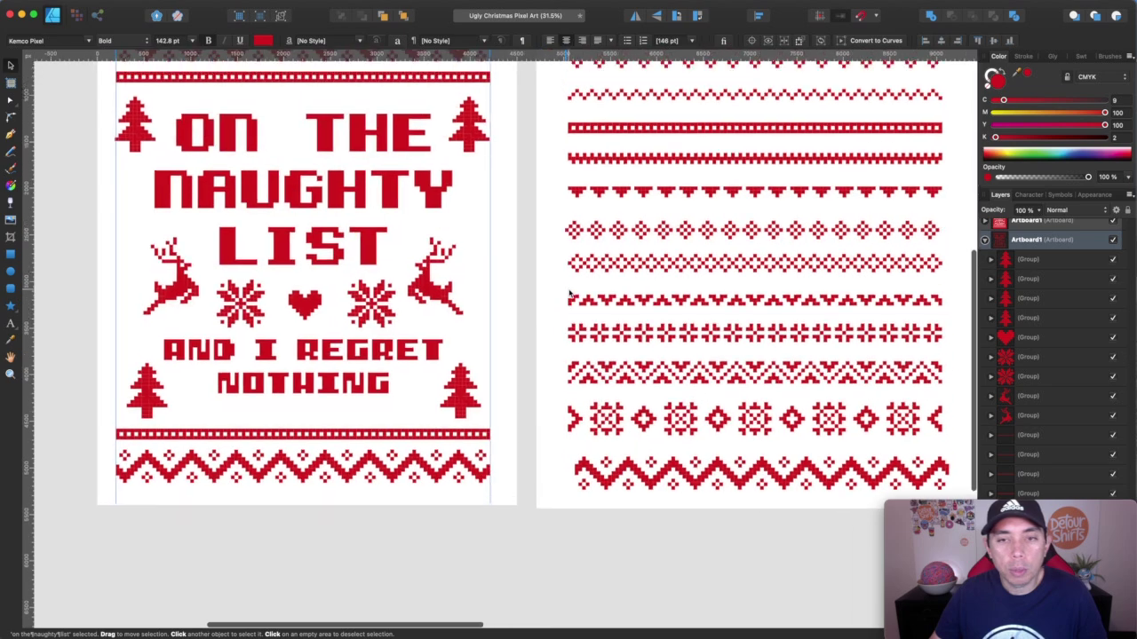
{"action": "scroll", "coordinate": [570, 293], "scroll_direction": "right", "scroll_amount": 1}
{"action": "scroll", "coordinate": [628, 145], "scroll_direction": "right", "scroll_amount": 10}
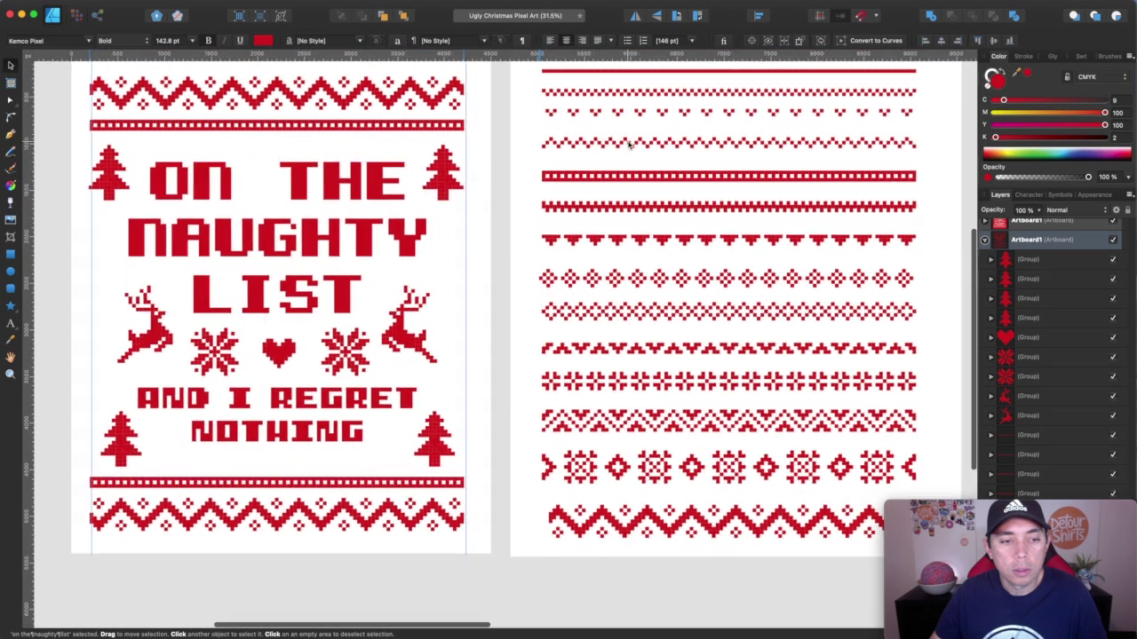
{"action": "scroll", "coordinate": [856, 204], "scroll_direction": "up", "scroll_amount": 2}
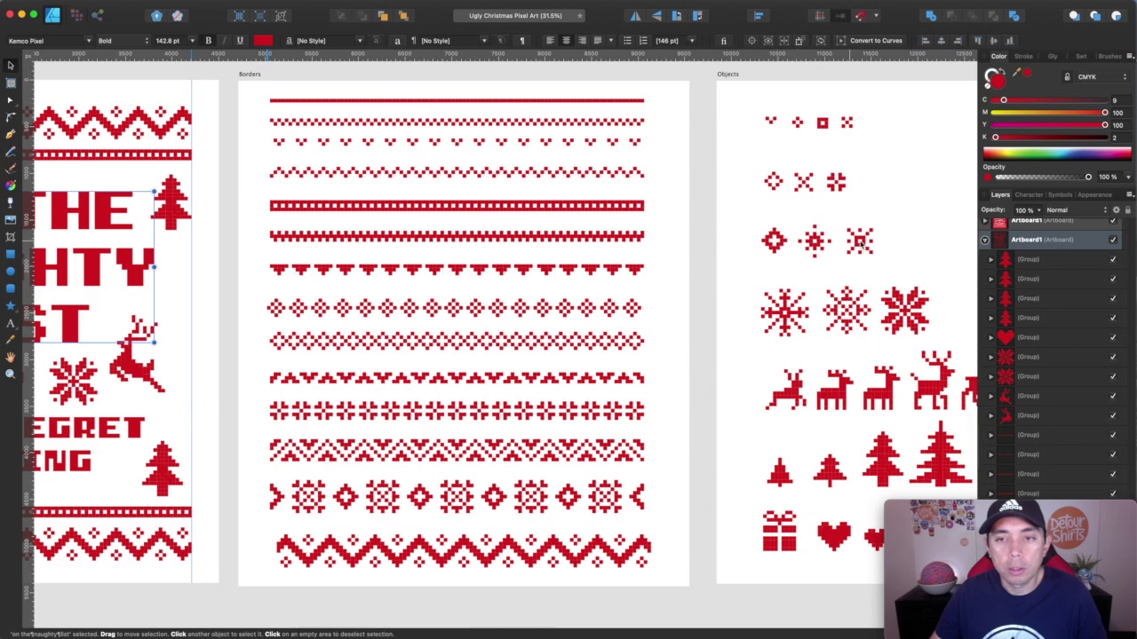
Copy the small snowflake motif under NOTHING and duplicate it to the opposite side.
{"action": "left_click", "coordinate": [858, 242]}
{"action": "scroll", "coordinate": [858, 242], "scroll_direction": "left", "scroll_amount": 5}
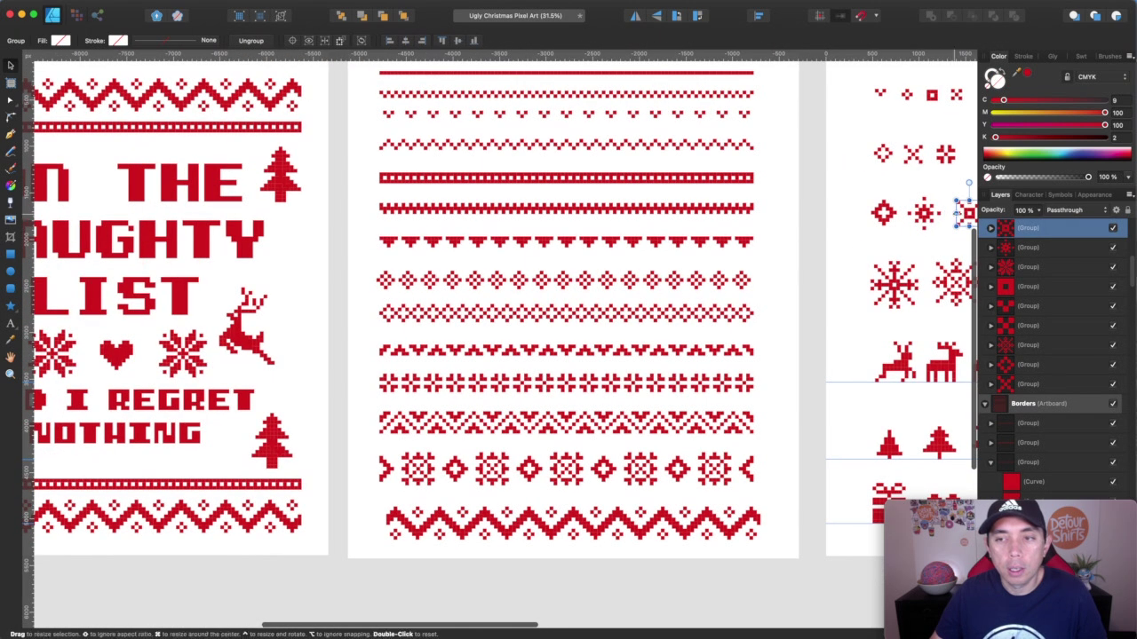
{"action": "left_click_drag", "start_coordinate": [964, 211], "coordinate": [86, 458]}
{"action": "scroll", "coordinate": [94, 459], "scroll_direction": "left", "scroll_amount": 10}
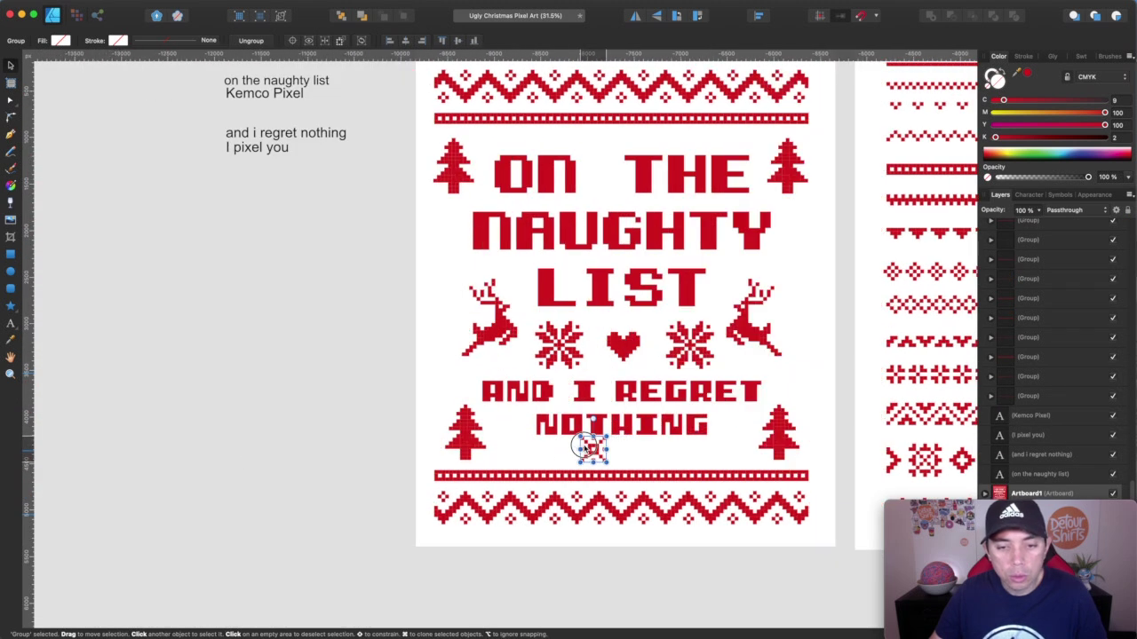
{"action": "left_click_drag", "start_coordinate": [585, 449], "coordinate": [728, 447]}
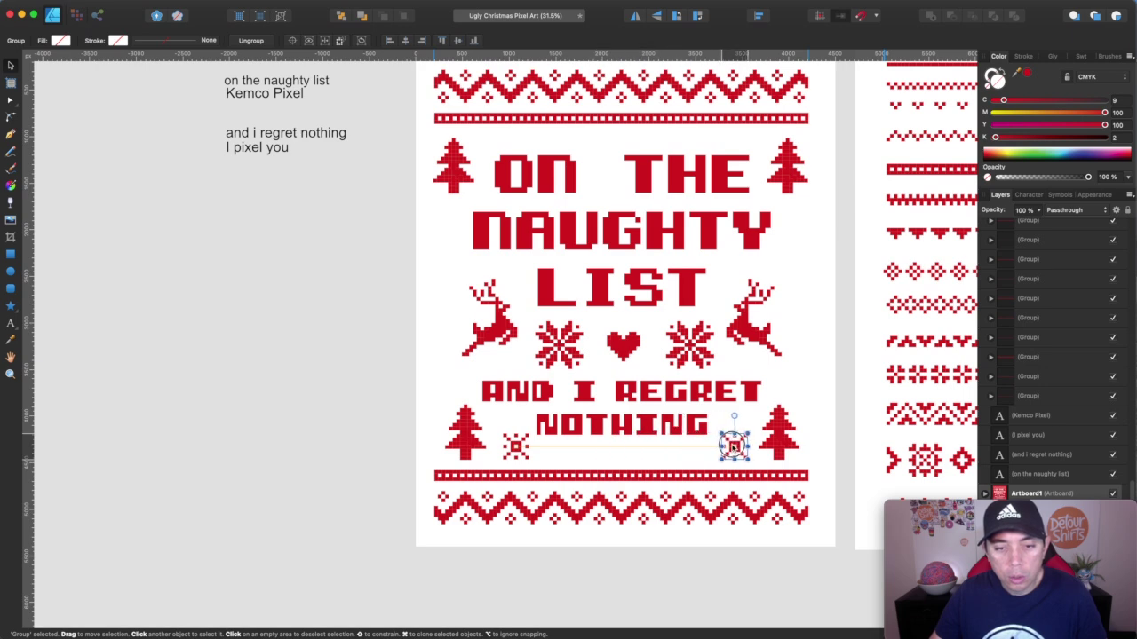
{"action": "left_click", "coordinate": [327, 335]}
{"action": "scroll", "coordinate": [327, 335], "scroll_direction": "right", "scroll_amount": 3}
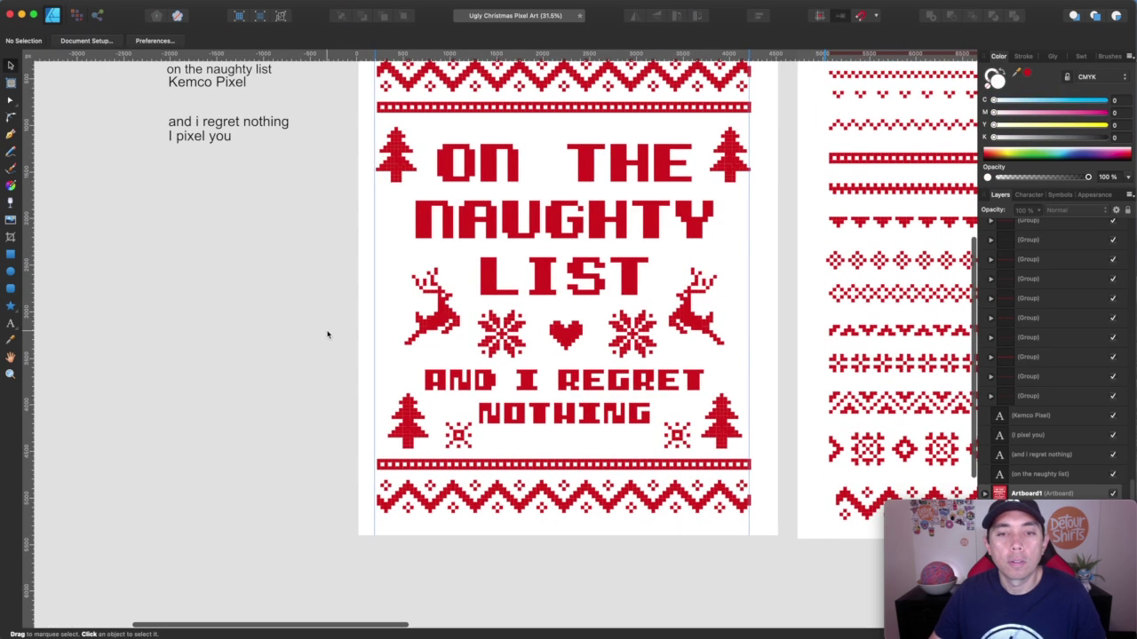
{"action": "scroll", "coordinate": [328, 335], "scroll_direction": "up", "scroll_amount": 3}
{"action": "scroll", "coordinate": [327, 335], "scroll_direction": "right", "scroll_amount": 3}
{"action": "scroll", "coordinate": [328, 335], "scroll_direction": "down", "scroll_amount": 2}
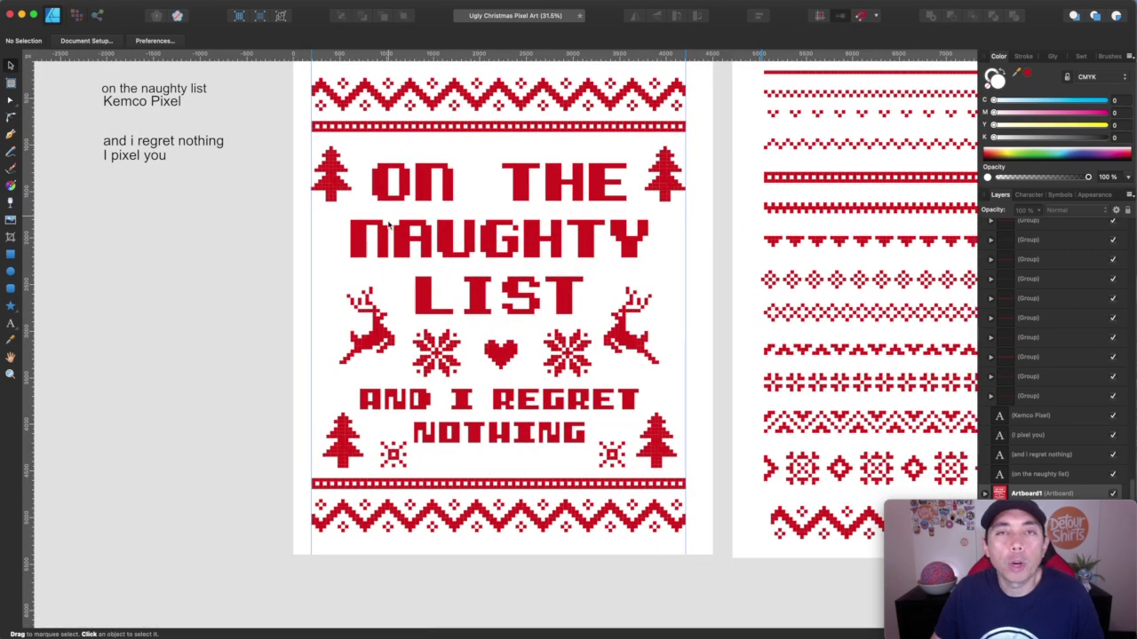
{"action": "scroll", "coordinate": [674, 343], "scroll_direction": "right", "scroll_amount": 3}
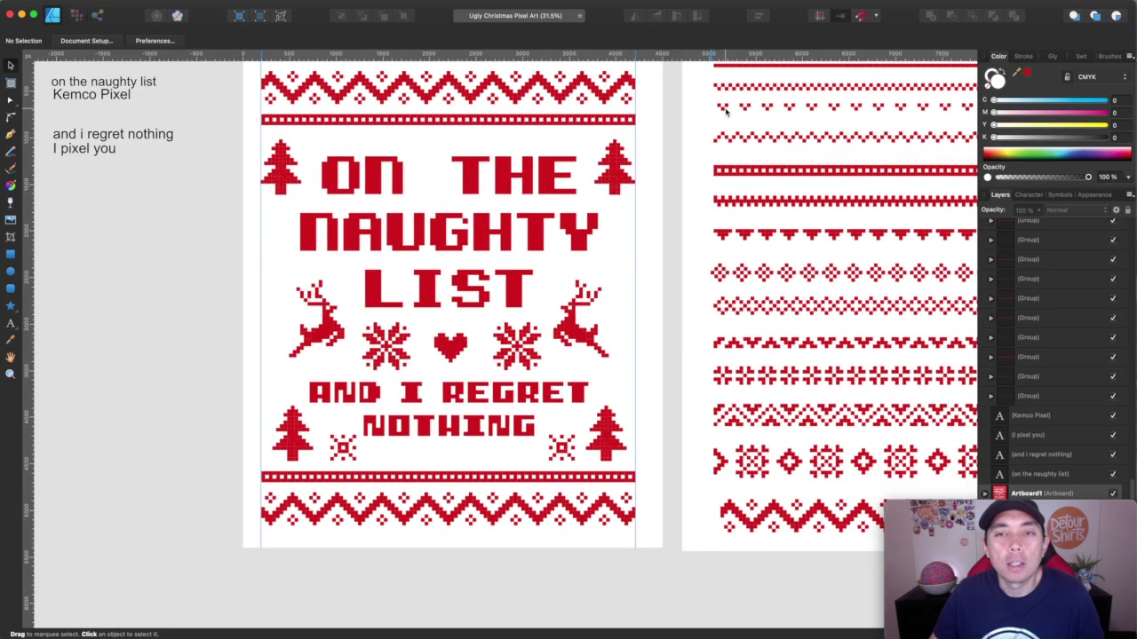
Copy the small heart ornament onto the poster at the left end under the top border.
{"action": "scroll", "coordinate": [727, 115], "scroll_direction": "right", "scroll_amount": 15}
{"action": "scroll", "coordinate": [734, 115], "scroll_direction": "right", "scroll_amount": 5}
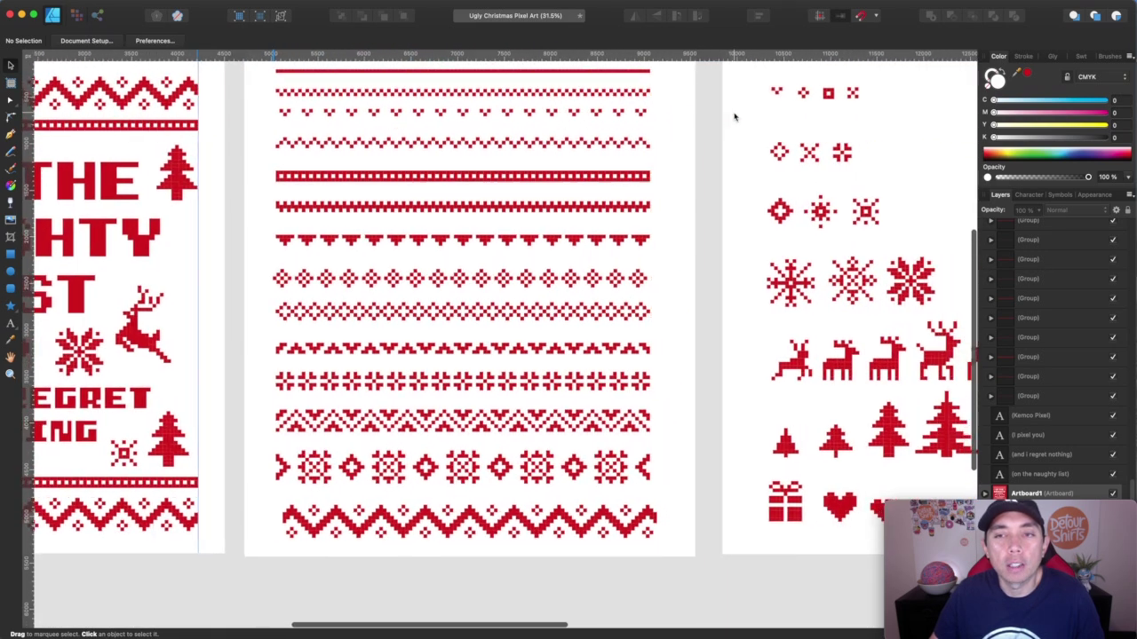
{"action": "left_click", "coordinate": [771, 86]}
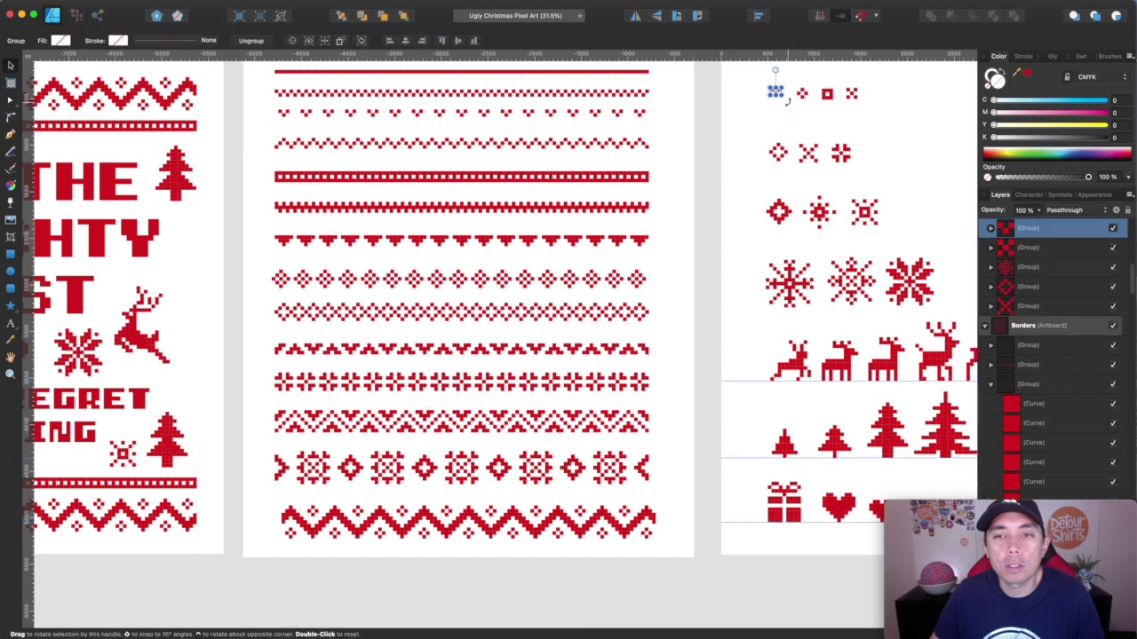
{"action": "scroll", "coordinate": [773, 89], "scroll_direction": "left", "scroll_amount": 5}
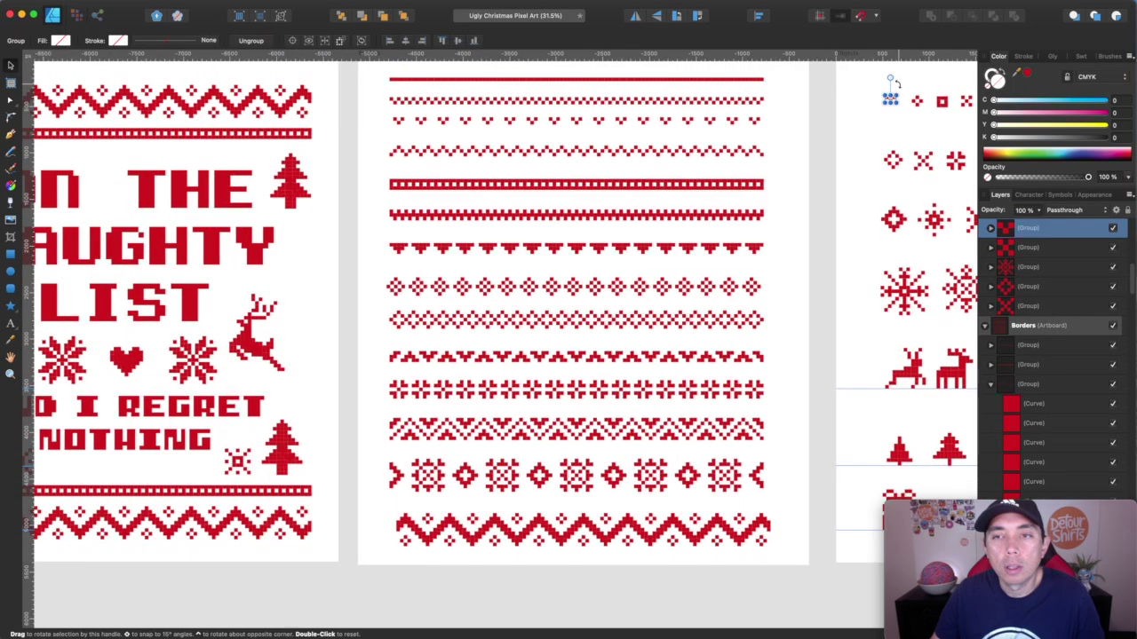
{"action": "scroll", "coordinate": [893, 101], "scroll_direction": "up", "scroll_amount": 5}
{"action": "left_click_drag", "start_coordinate": [883, 113], "coordinate": [109, 177]}
{"action": "scroll", "coordinate": [114, 182], "scroll_direction": "left", "scroll_amount": 15}
{"action": "scroll", "coordinate": [114, 182], "scroll_direction": "left", "scroll_amount": 2}
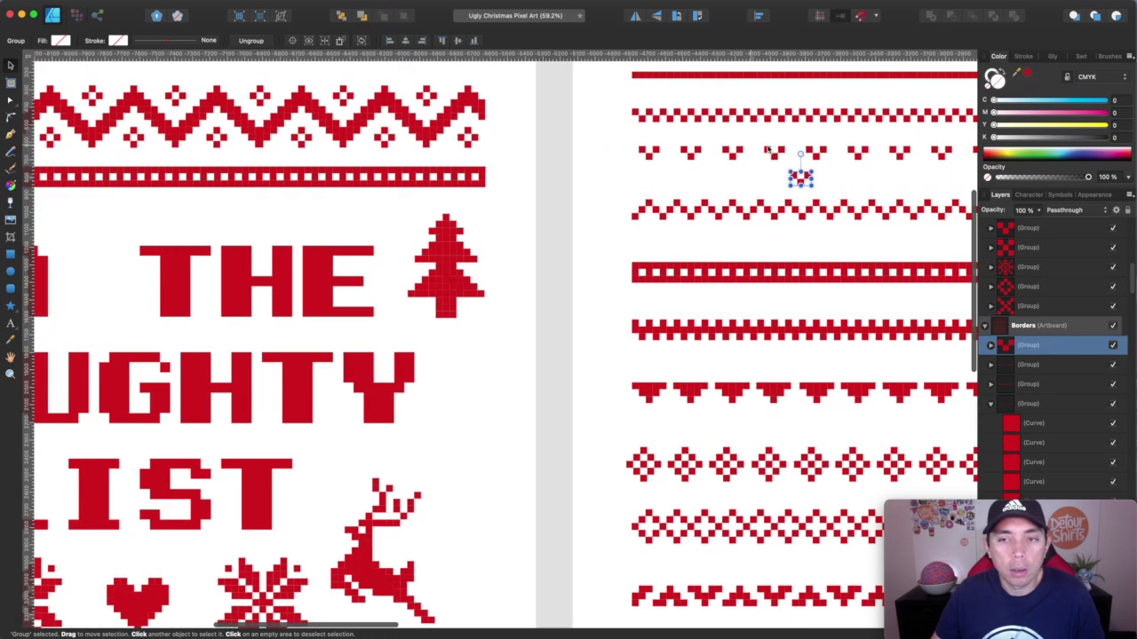
{"action": "left_click_drag", "start_coordinate": [800, 175], "coordinate": [256, 209]}
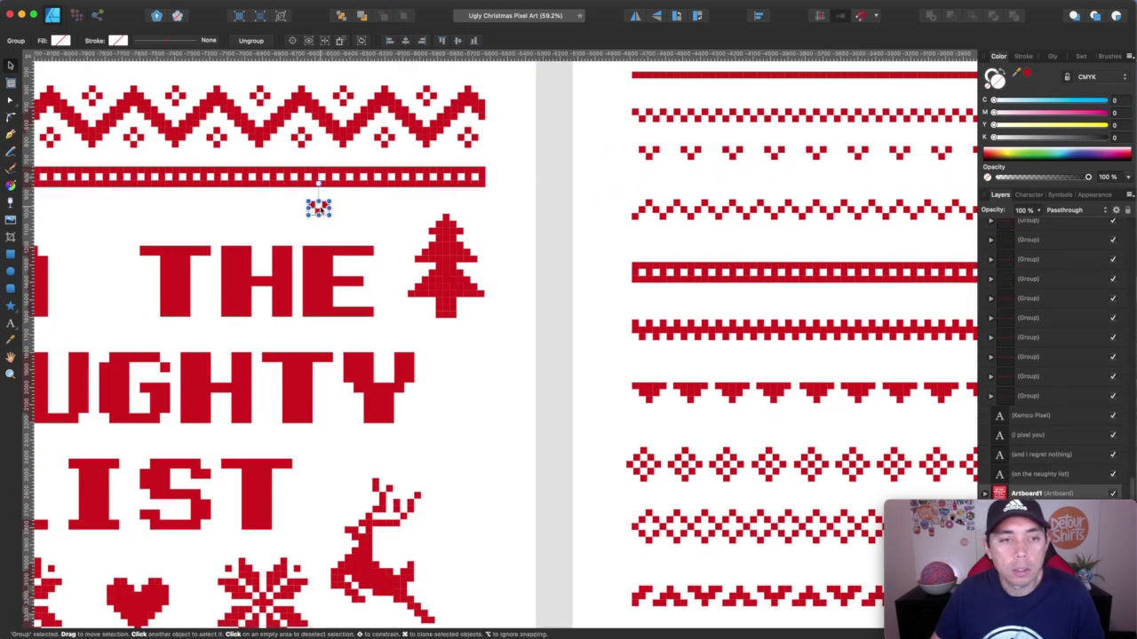
{"action": "scroll", "coordinate": [267, 206], "scroll_direction": "left", "scroll_amount": 10}
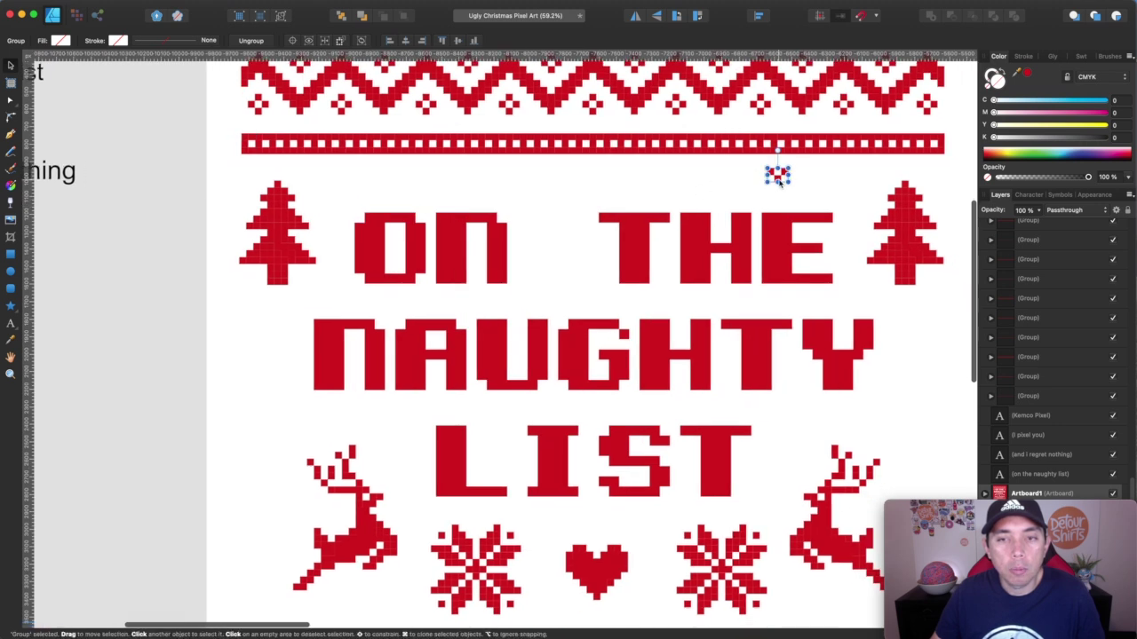
{"action": "left_click_drag", "start_coordinate": [779, 175], "coordinate": [426, 180]}
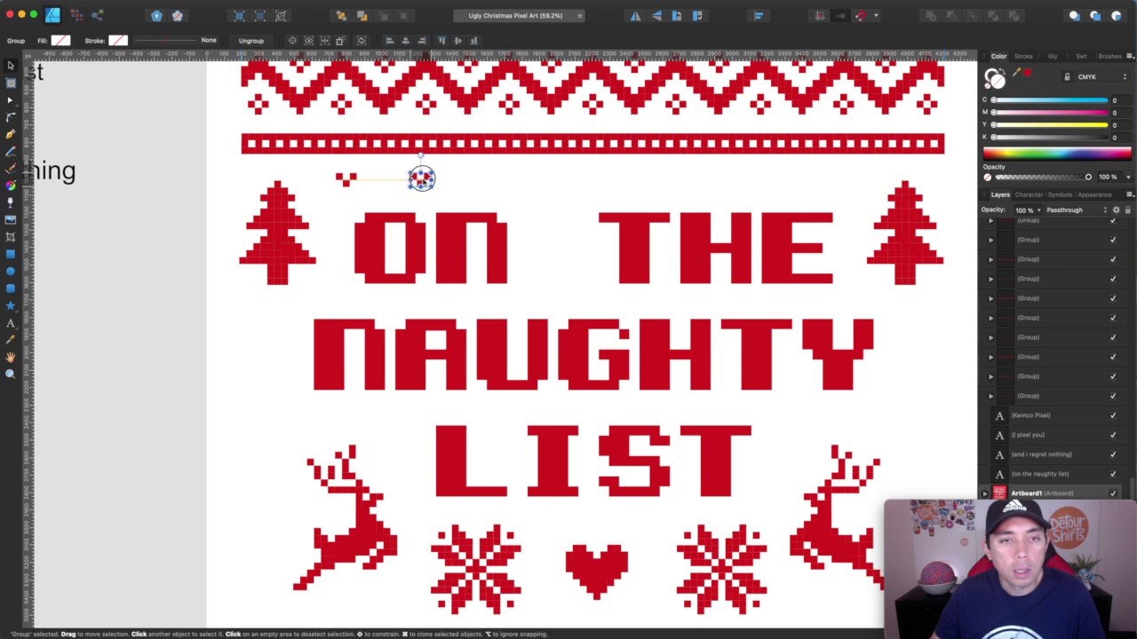
Duplicate the heart ornament rightward to fill the row above ON THE.
{"action": "left_click_drag", "start_coordinate": [422, 178], "coordinate": [848, 178]}
{"action": "scroll", "coordinate": [760, 148], "scroll_direction": "down", "scroll_amount": 3}
{"action": "scroll", "coordinate": [760, 148], "scroll_direction": "left", "scroll_amount": 1}
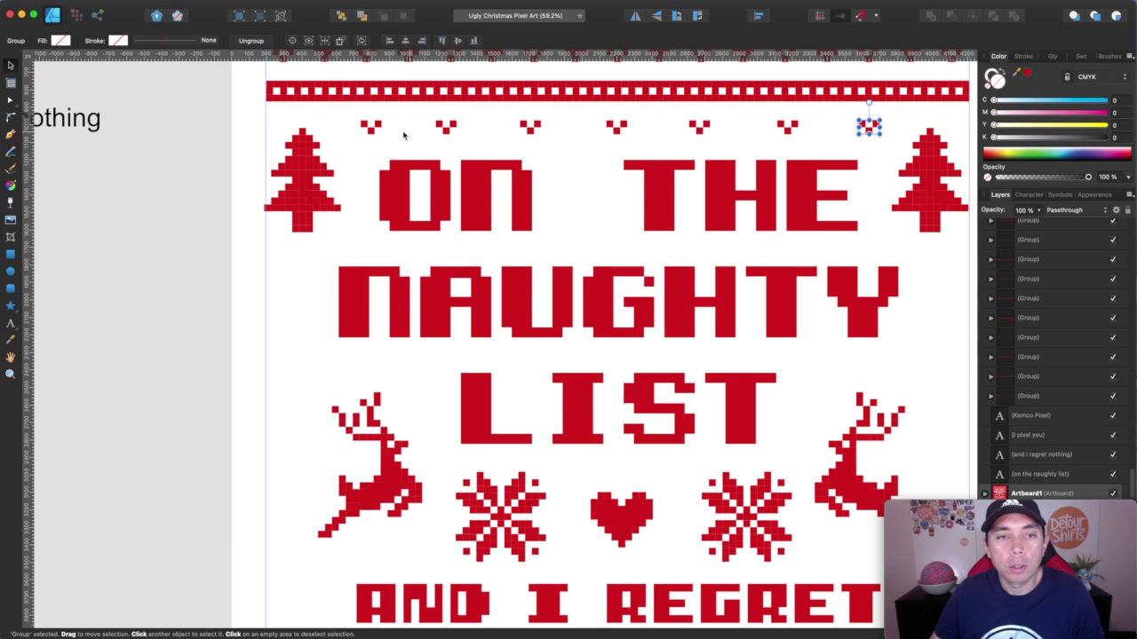
{"action": "left_click", "coordinate": [367, 127]}
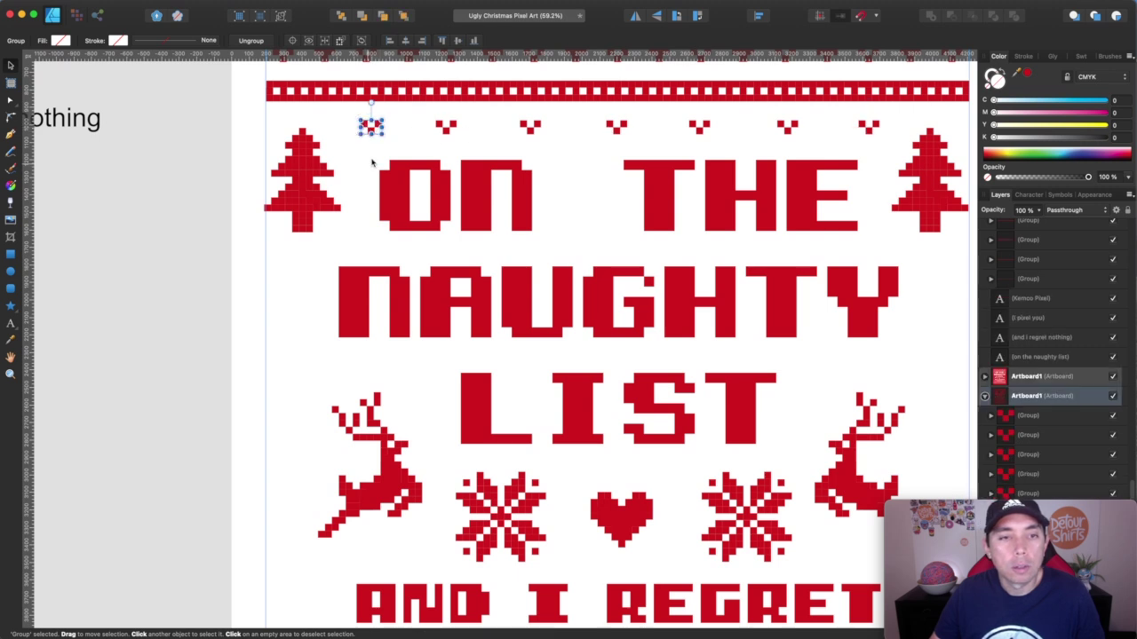
Clone a heart ornament to either side of NAUGHTY and nudge both into place.
{"action": "left_click_drag", "start_coordinate": [372, 135], "coordinate": [300, 287]}
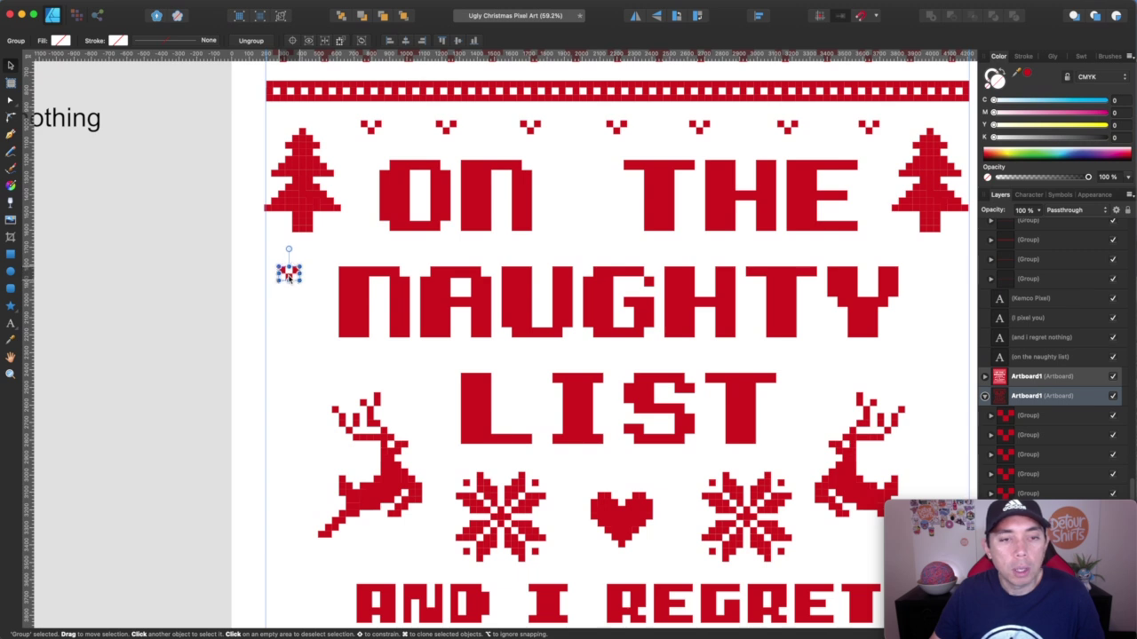
{"action": "left_click_drag", "start_coordinate": [287, 277], "coordinate": [943, 315]}
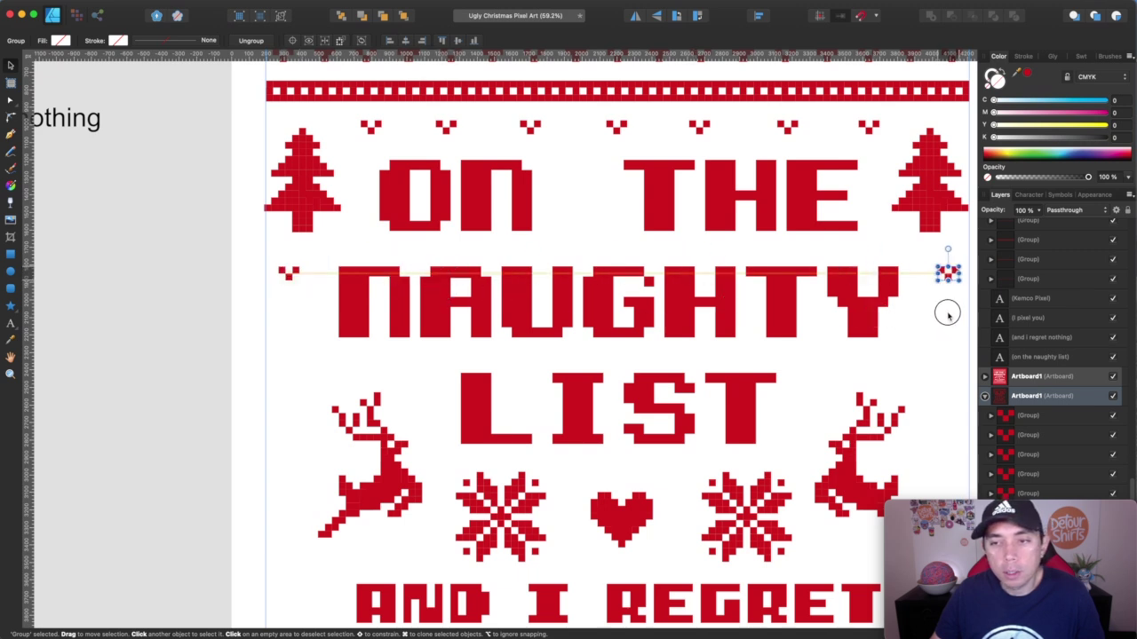
{"action": "scroll", "coordinate": [947, 315], "scroll_direction": "right", "scroll_amount": 3}
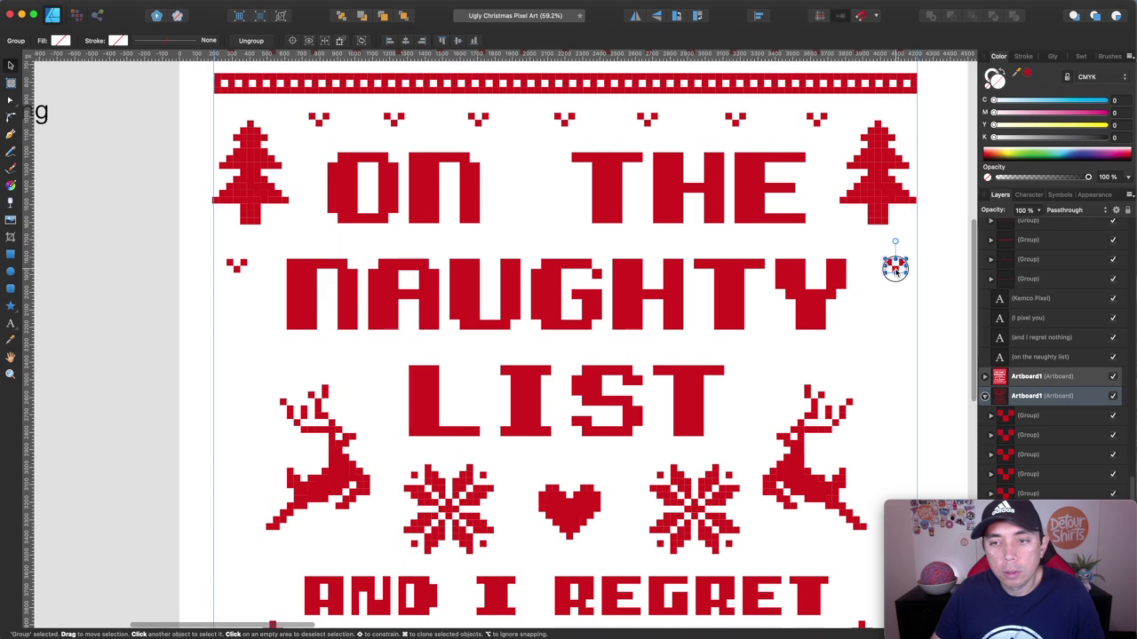
{"action": "left_click_drag", "start_coordinate": [896, 270], "coordinate": [889, 271]}
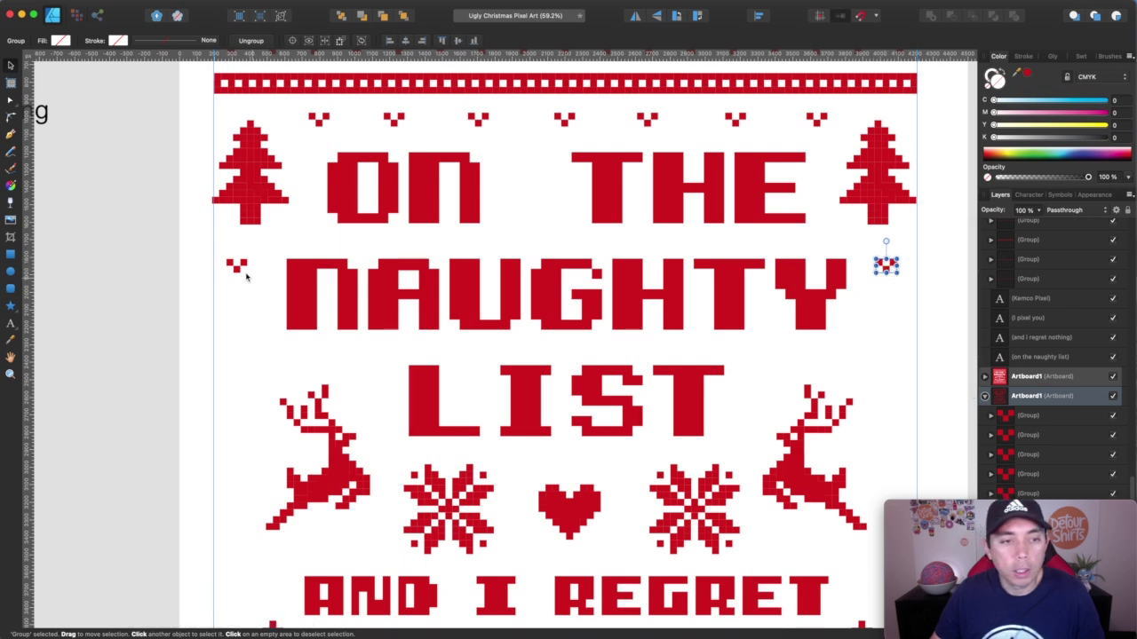
{"action": "left_click_drag", "start_coordinate": [236, 267], "coordinate": [248, 271]}
Copy a small heart lower on the left edge, then clone it across to the right.
{"action": "scroll", "coordinate": [248, 271], "scroll_direction": "down", "scroll_amount": 3}
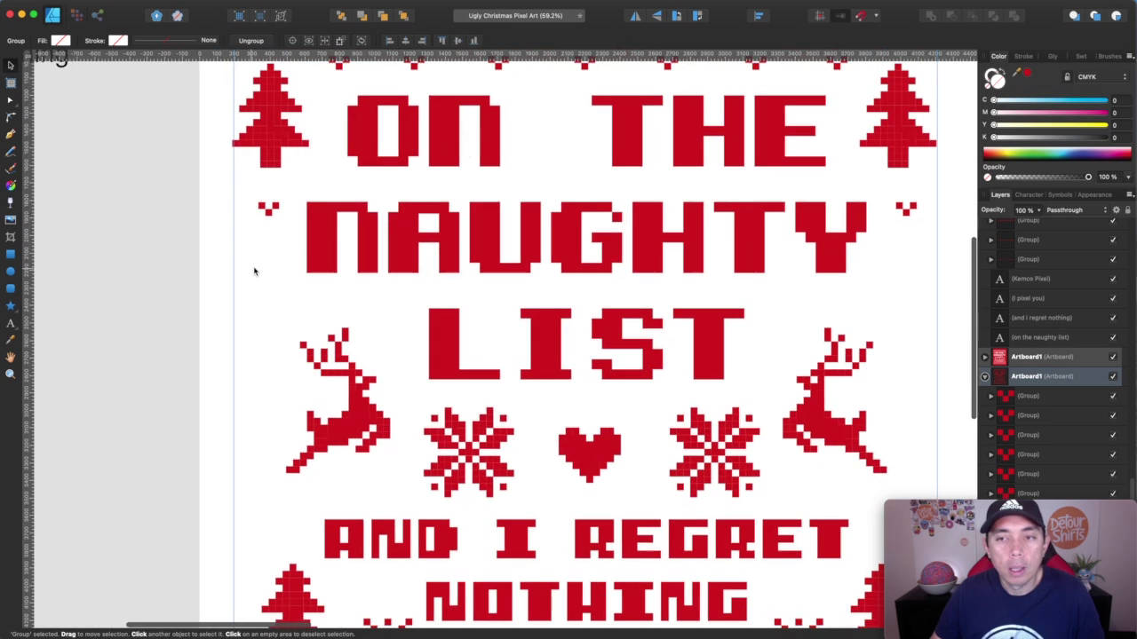
{"action": "left_click_drag", "start_coordinate": [267, 213], "coordinate": [267, 263], "text": "alt"}
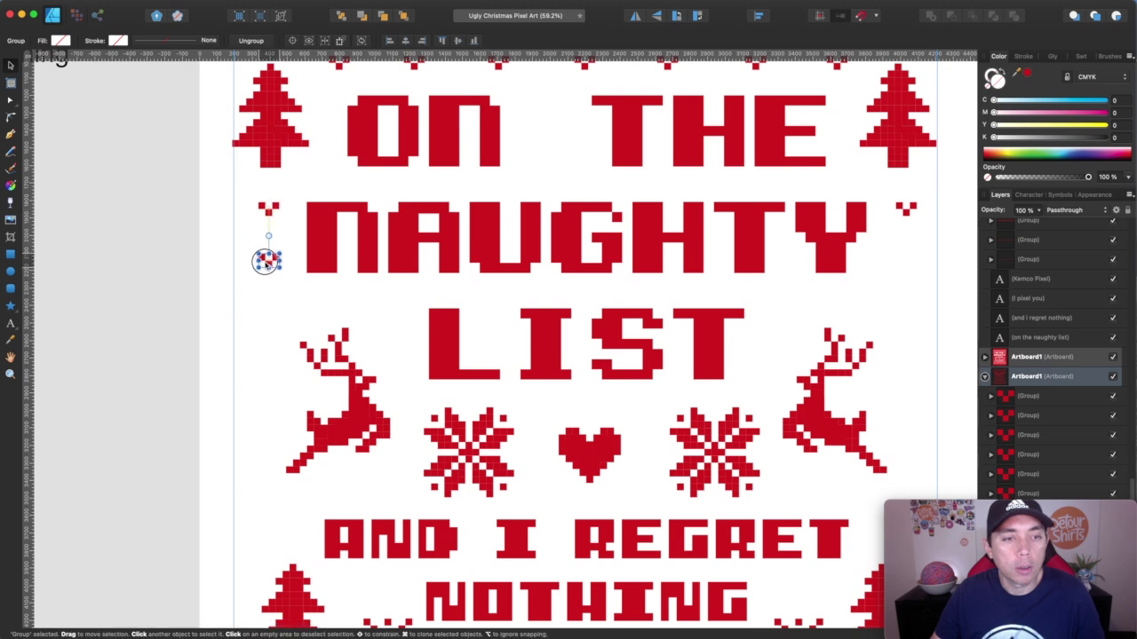
{"action": "left_click_drag", "start_coordinate": [267, 272], "coordinate": [244, 272]}
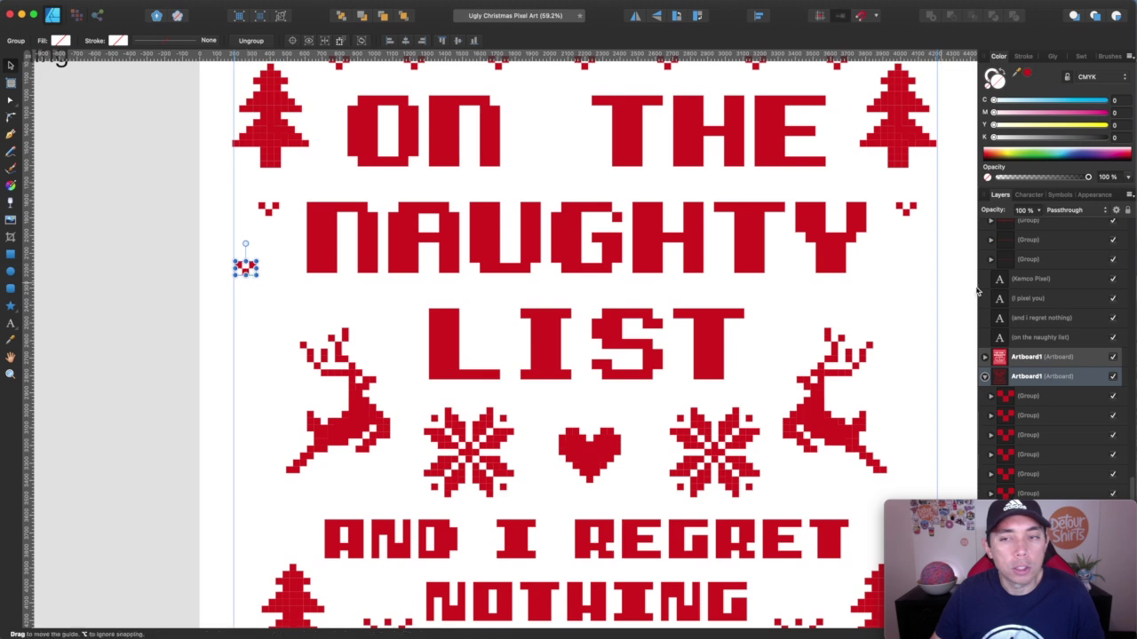
{"action": "left_click_drag", "start_coordinate": [245, 271], "coordinate": [923, 290]}
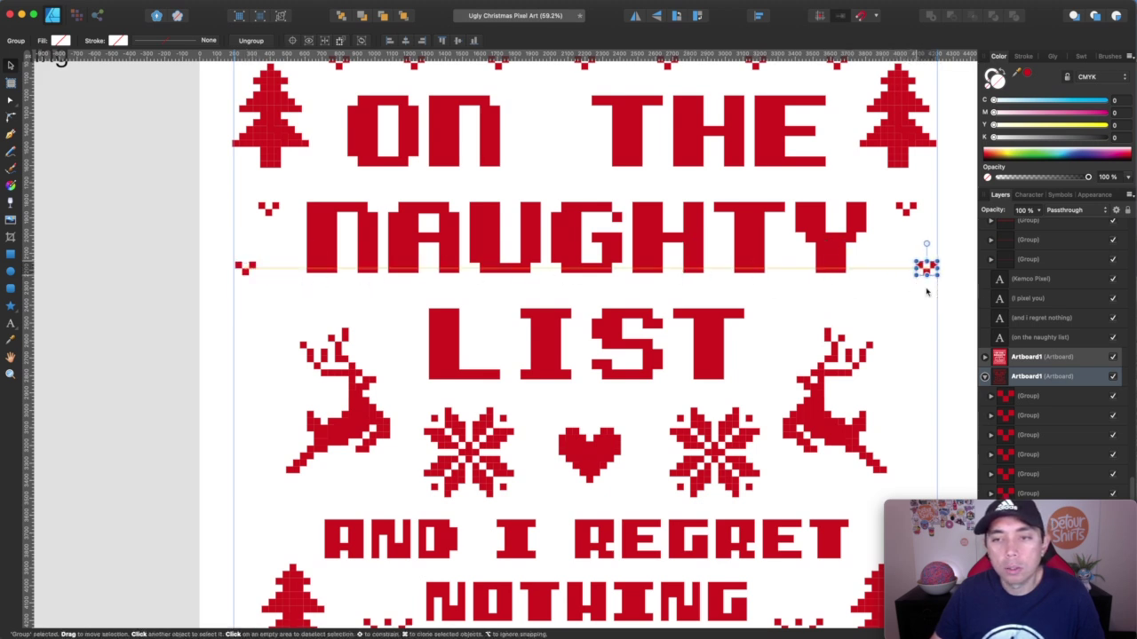
Alt-drag the pair of left hearts repeatedly down the left edge, ending beside the tree.
{"action": "scroll", "coordinate": [587, 338], "scroll_direction": "down", "scroll_amount": 2}
{"action": "left_click", "coordinate": [276, 172]}
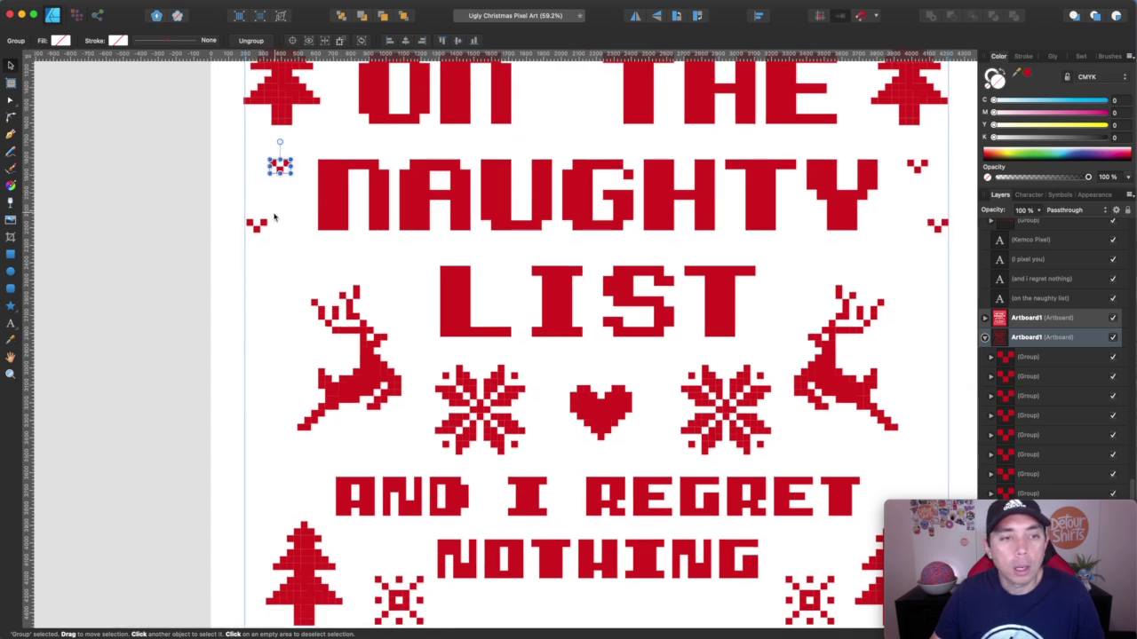
{"action": "left_click", "coordinate": [260, 225], "text": "shift"}
{"action": "left_click_drag", "start_coordinate": [278, 178], "coordinate": [279, 284]}
{"action": "scroll", "coordinate": [280, 284], "scroll_direction": "down", "scroll_amount": 3}
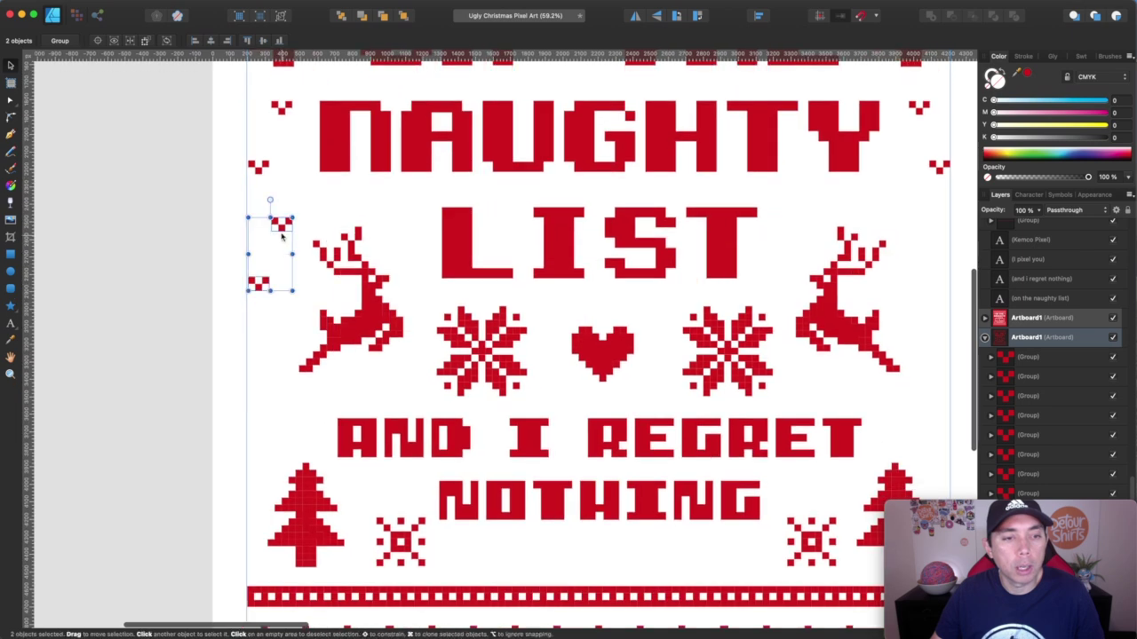
{"action": "left_click_drag", "start_coordinate": [278, 221], "coordinate": [277, 340]}
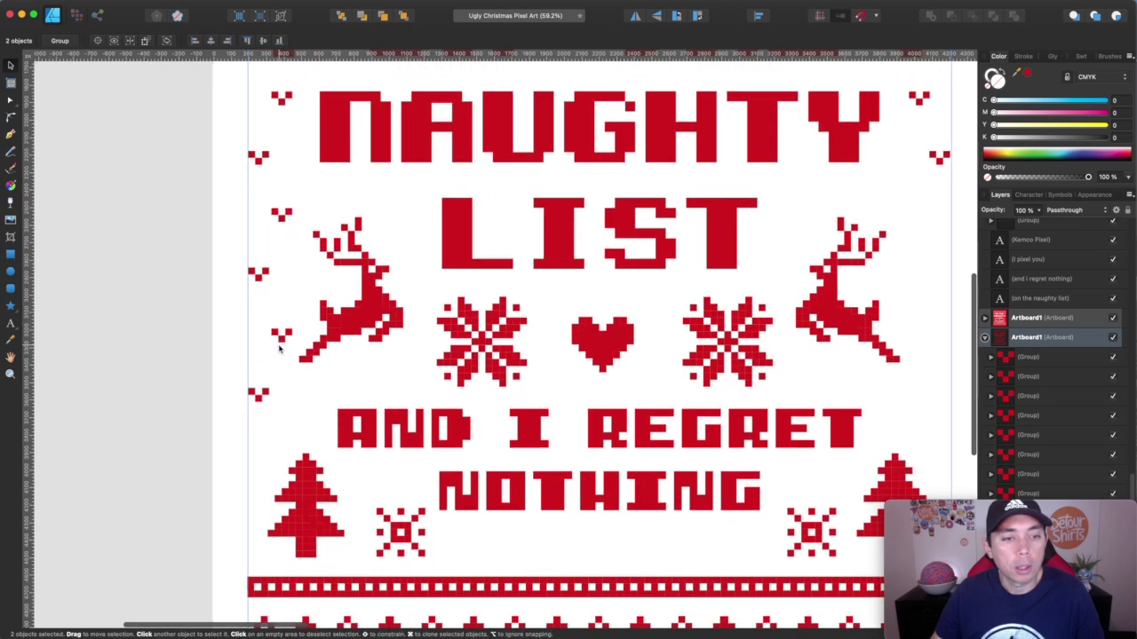
{"action": "scroll", "coordinate": [278, 337], "scroll_direction": "down", "scroll_amount": 3}
{"action": "left_click_drag", "start_coordinate": [280, 293], "coordinate": [280, 405]}
{"action": "scroll", "coordinate": [293, 338], "scroll_direction": "down", "scroll_amount": 5}
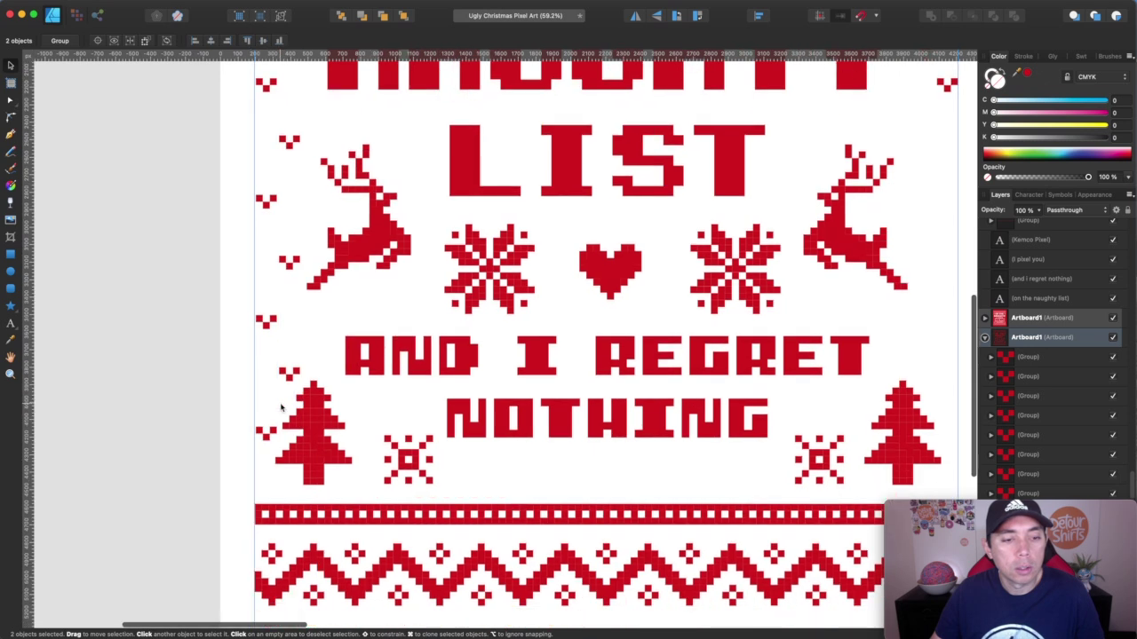
{"action": "left_click", "coordinate": [299, 264]}
Clone the column of seven left-edge hearts to the right edge and flip it horizontally.
{"action": "scroll", "coordinate": [299, 264], "scroll_direction": "up", "scroll_amount": 10}
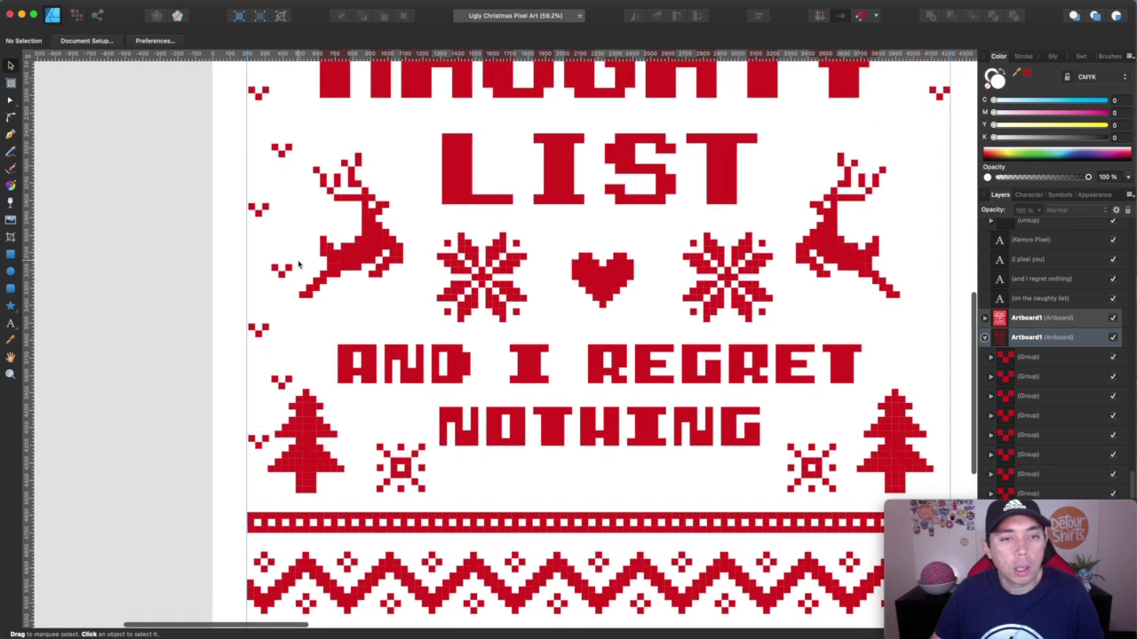
{"action": "scroll", "coordinate": [272, 254], "scroll_direction": "right", "scroll_amount": 2}
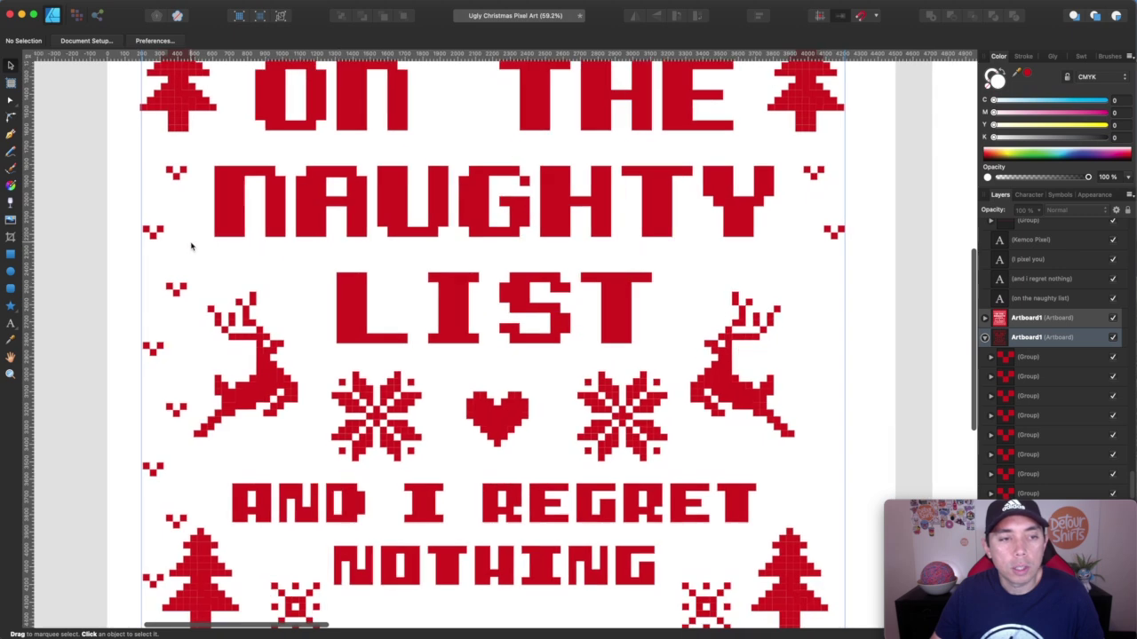
{"action": "scroll", "coordinate": [190, 246], "scroll_direction": "down", "scroll_amount": 4}
{"action": "left_click", "coordinate": [171, 177]}
{"action": "left_click", "coordinate": [191, 232], "text": "shift"}
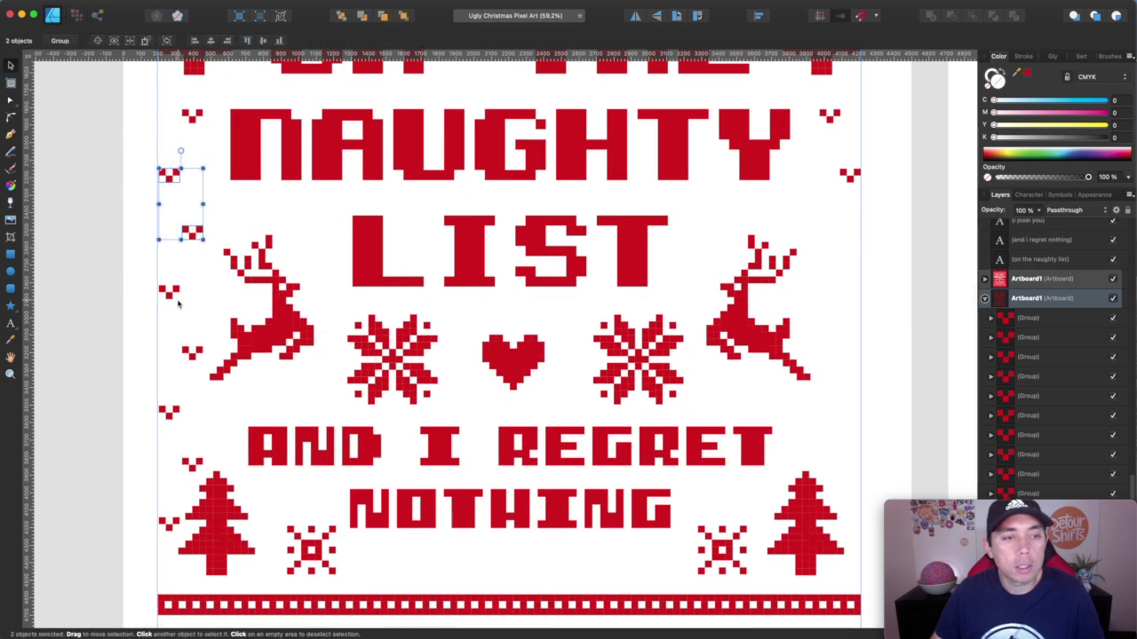
{"action": "left_click", "coordinate": [169, 292], "text": "shift"}
{"action": "left_click", "coordinate": [191, 352], "text": "shift"}
{"action": "left_click", "coordinate": [168, 413], "text": "shift"}
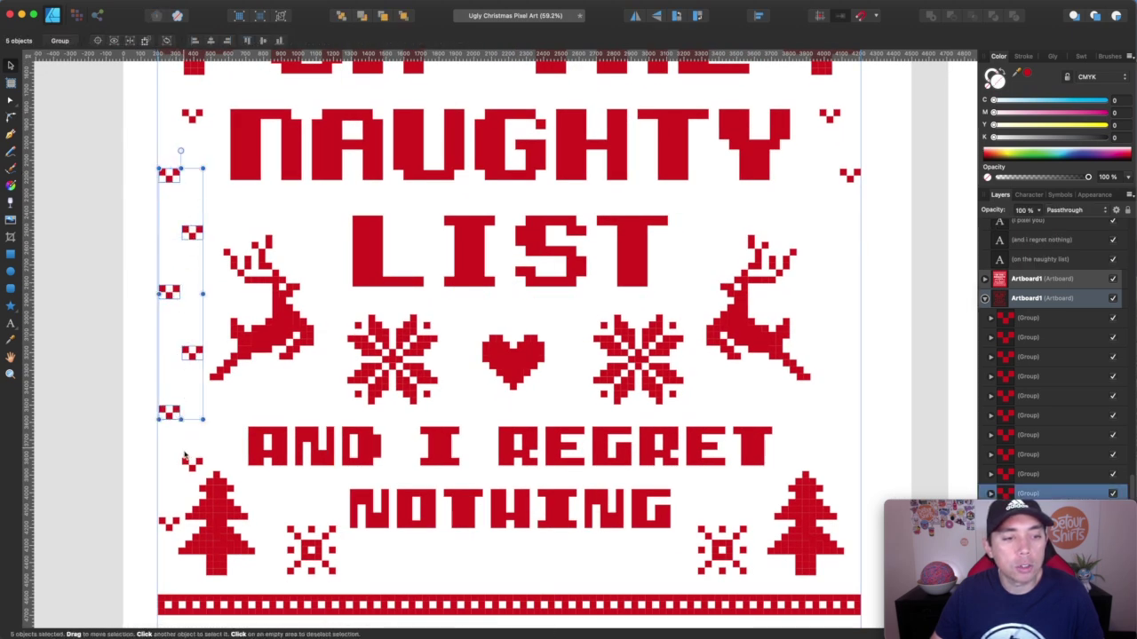
{"action": "left_click", "coordinate": [190, 464], "text": "shift"}
{"action": "left_click", "coordinate": [168, 523], "text": "shift"}
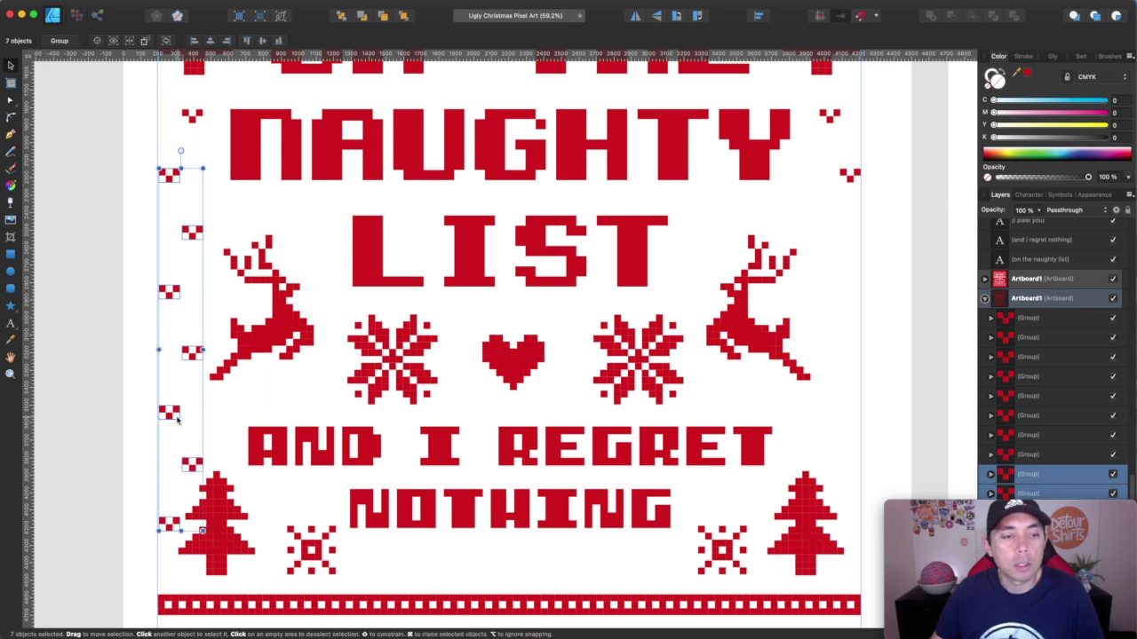
{"action": "left_click_drag", "start_coordinate": [177, 421], "coordinate": [822, 421]}
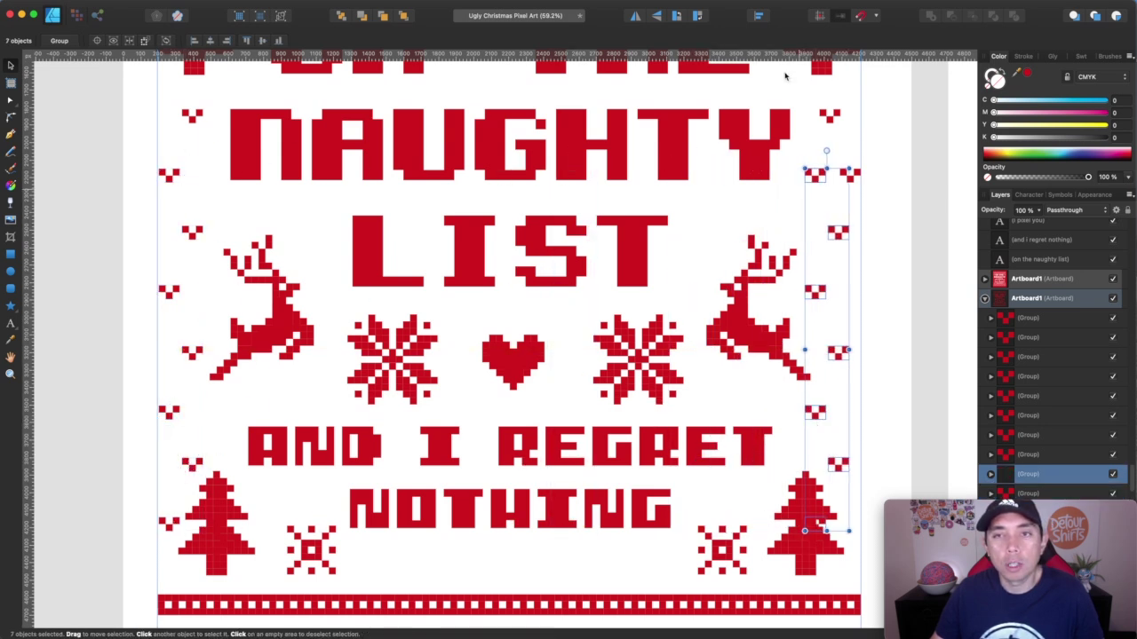
{"action": "left_click", "coordinate": [635, 16]}
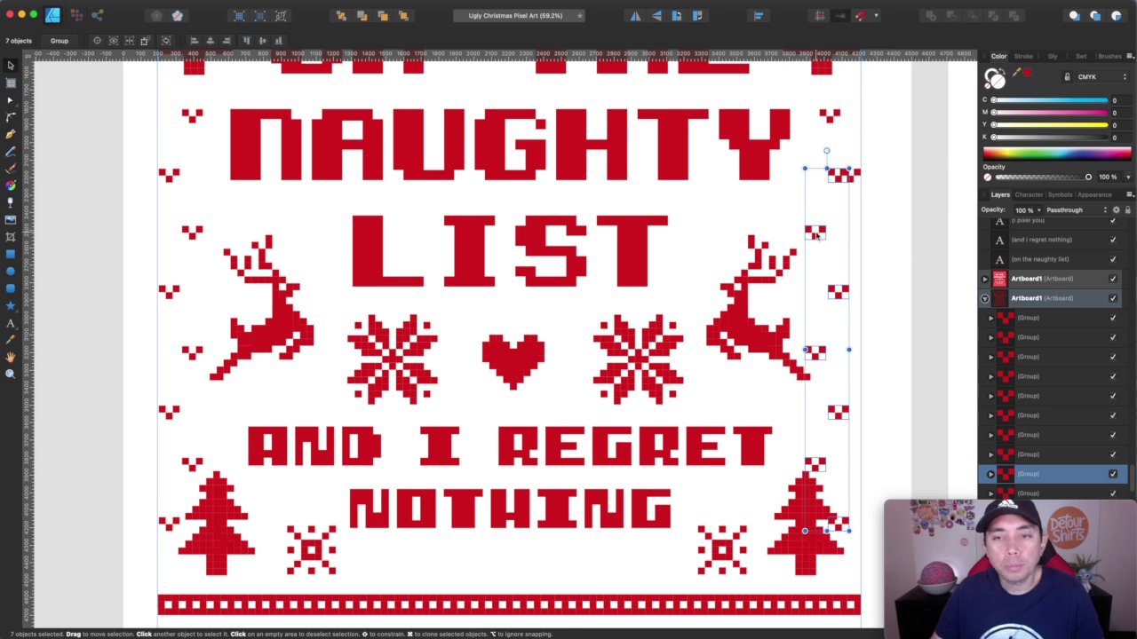
{"action": "left_click_drag", "start_coordinate": [815, 233], "coordinate": [827, 232]}
{"action": "left_click", "coordinate": [905, 222]}
Move one right-edge heart beside LIST and another heart between ON and THE.
{"action": "left_click", "coordinate": [850, 175]}
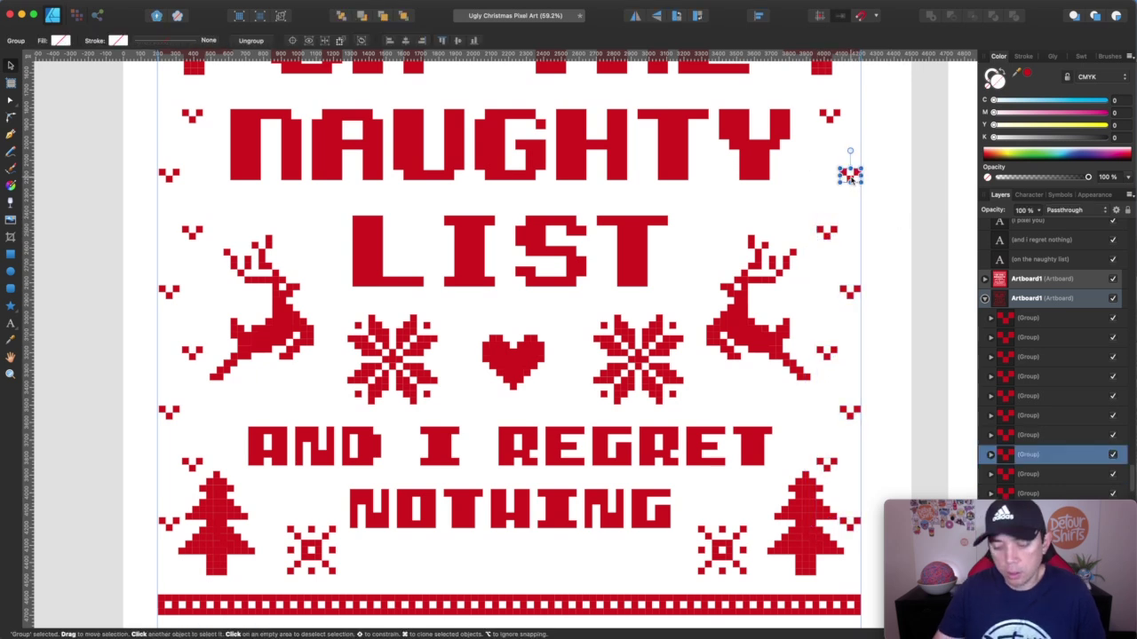
{"action": "scroll", "coordinate": [850, 177], "scroll_direction": "down", "scroll_amount": 3}
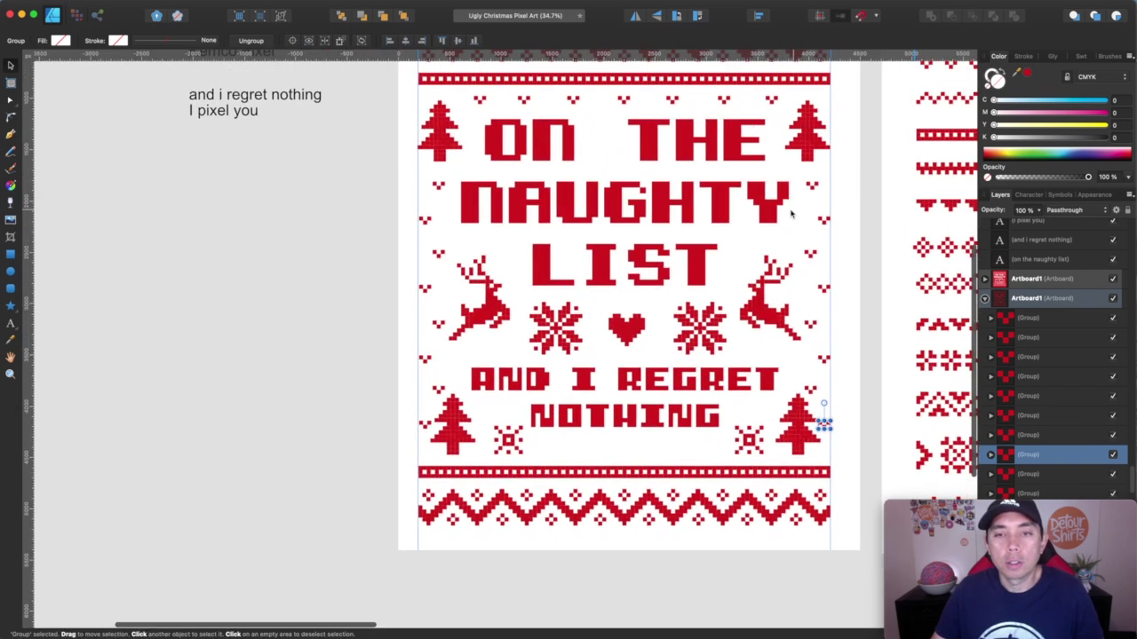
{"action": "left_click", "coordinate": [824, 220]}
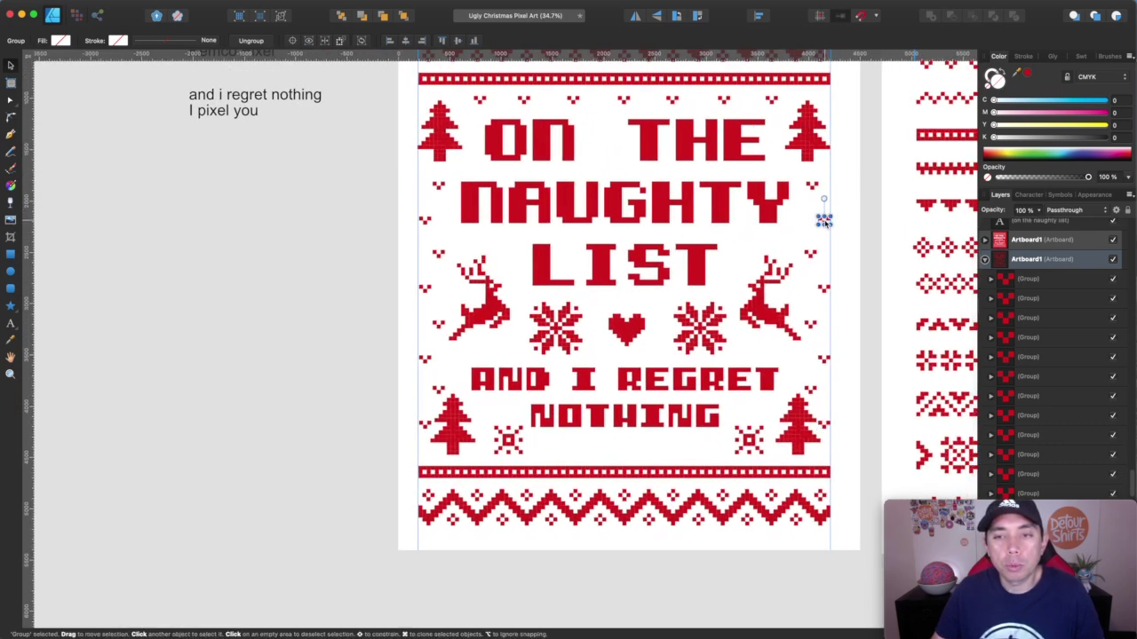
{"action": "left_click_drag", "start_coordinate": [824, 221], "coordinate": [565, 447]}
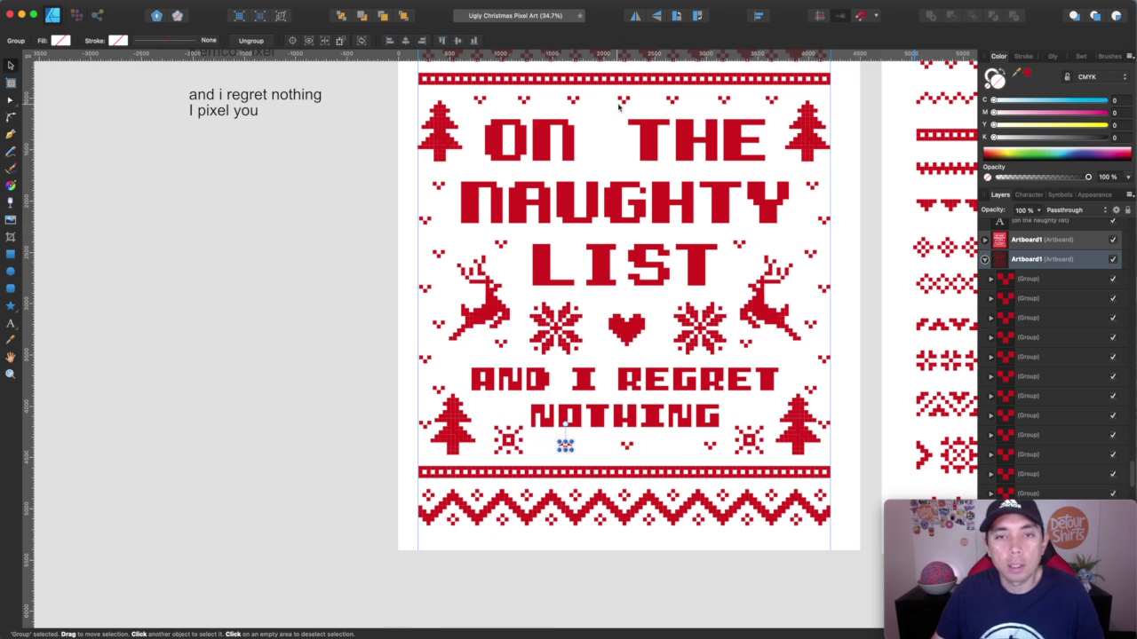
{"action": "left_click_drag", "start_coordinate": [619, 106], "coordinate": [597, 142]}
{"action": "left_click", "coordinate": [611, 153]}
{"action": "scroll", "coordinate": [611, 155], "scroll_direction": "down", "scroll_amount": 2}
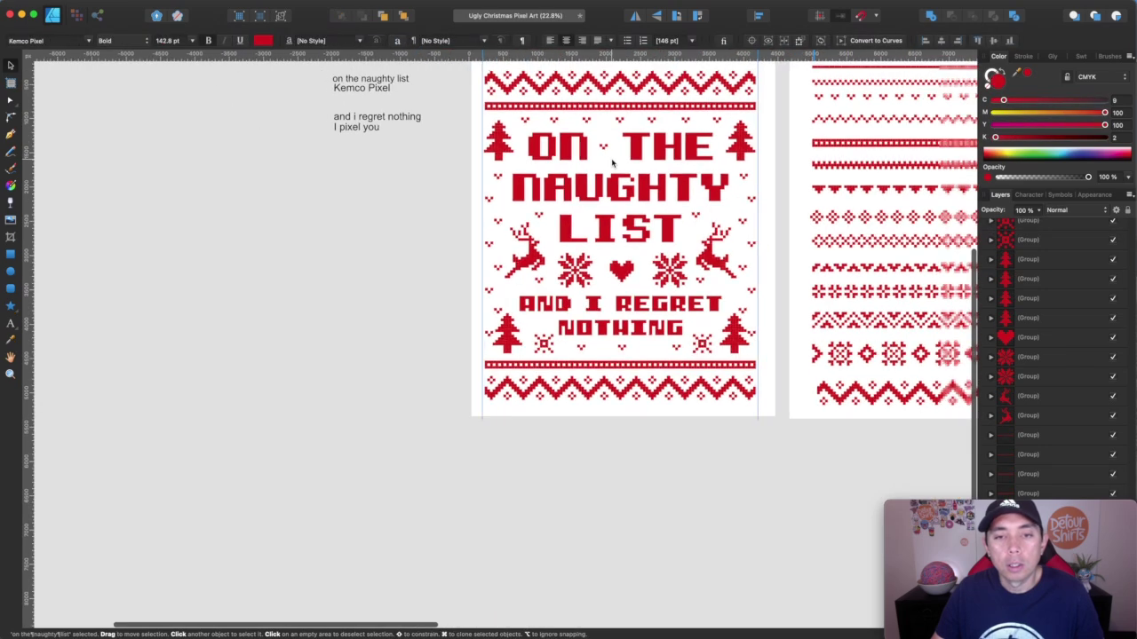
{"action": "left_click", "coordinate": [433, 172]}
{"action": "scroll", "coordinate": [419, 167], "scroll_direction": "up", "scroll_amount": 3}
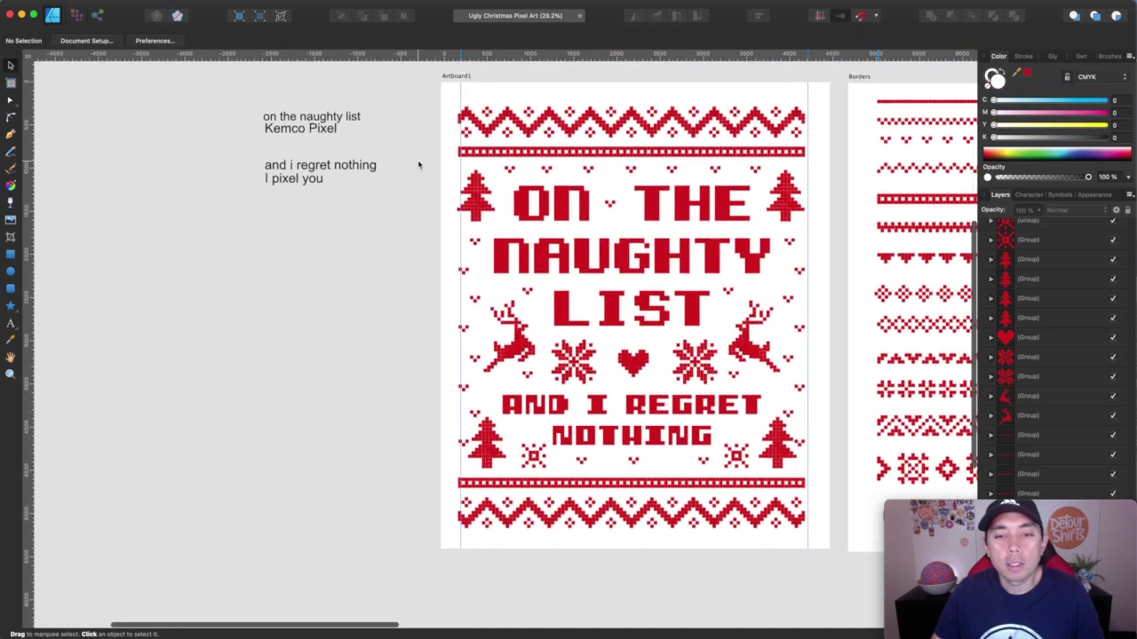
{"action": "scroll", "coordinate": [418, 165], "scroll_direction": "right", "scroll_amount": 3}
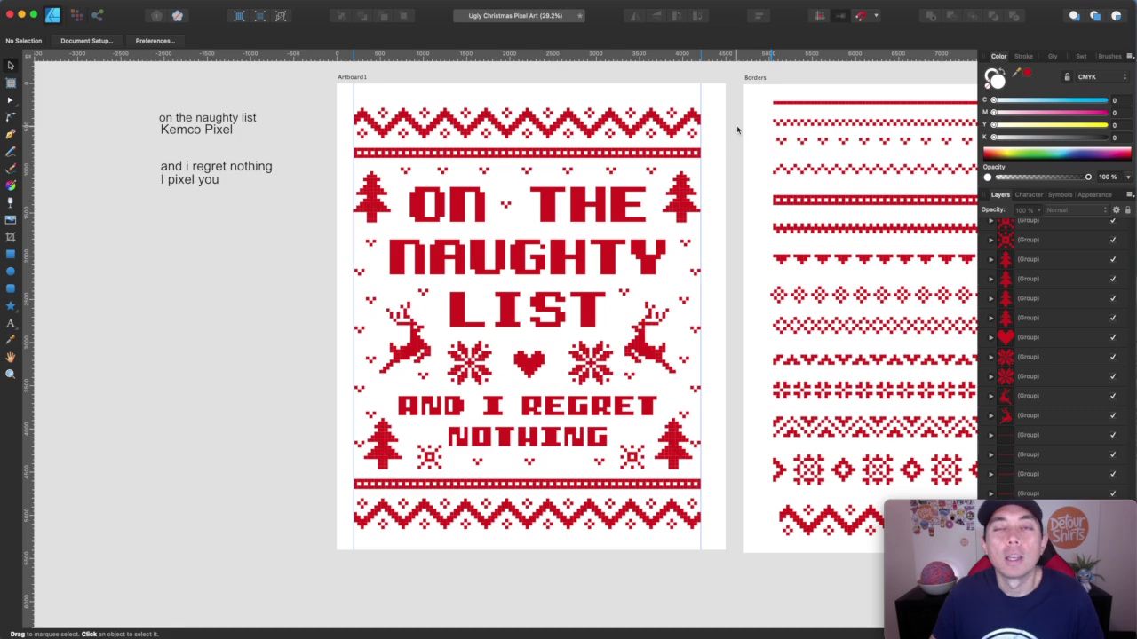
{"action": "scroll", "coordinate": [737, 131], "scroll_direction": "right", "scroll_amount": 12}
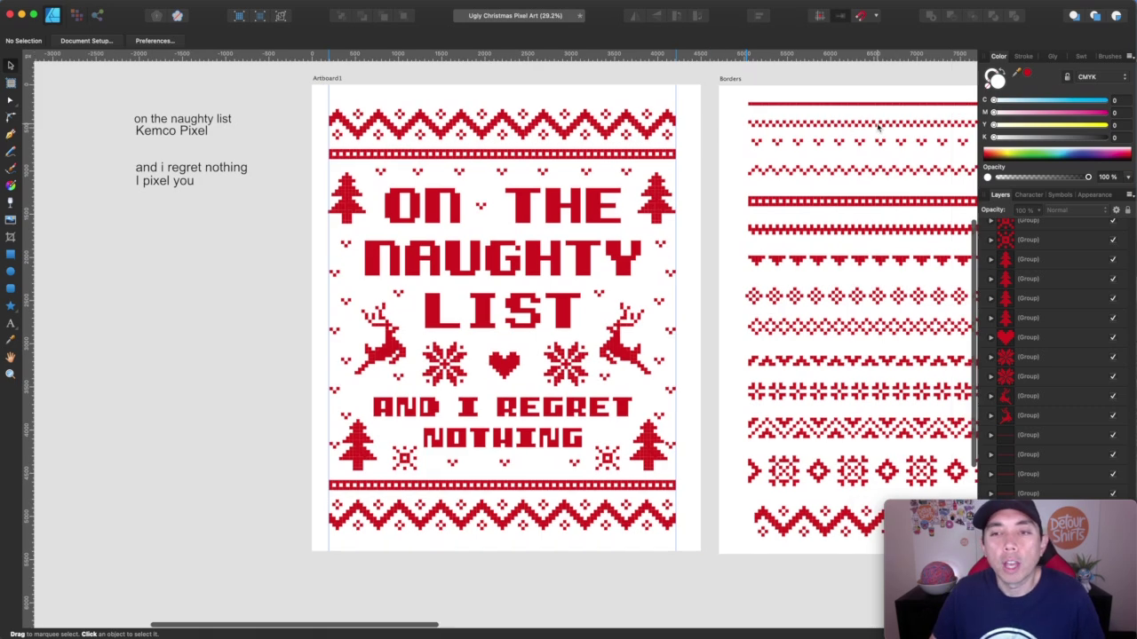
{"action": "scroll", "coordinate": [766, 300], "scroll_direction": "left", "scroll_amount": 10}
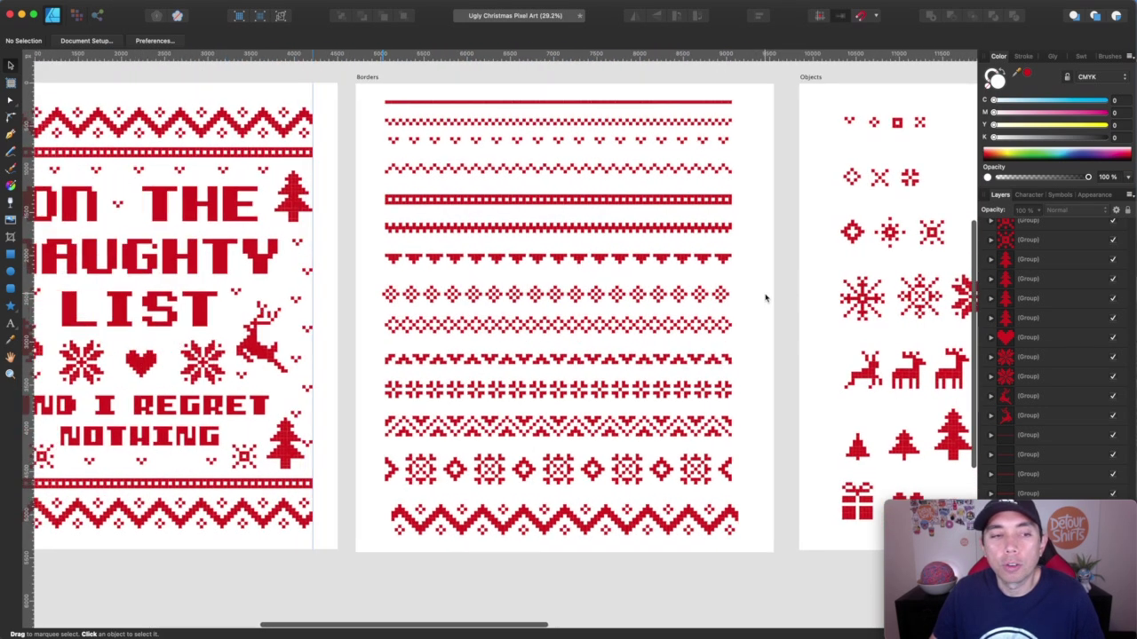
{"action": "scroll", "coordinate": [487, 279], "scroll_direction": "left", "scroll_amount": 3}
{"action": "scroll", "coordinate": [487, 278], "scroll_direction": "up", "scroll_amount": 1}
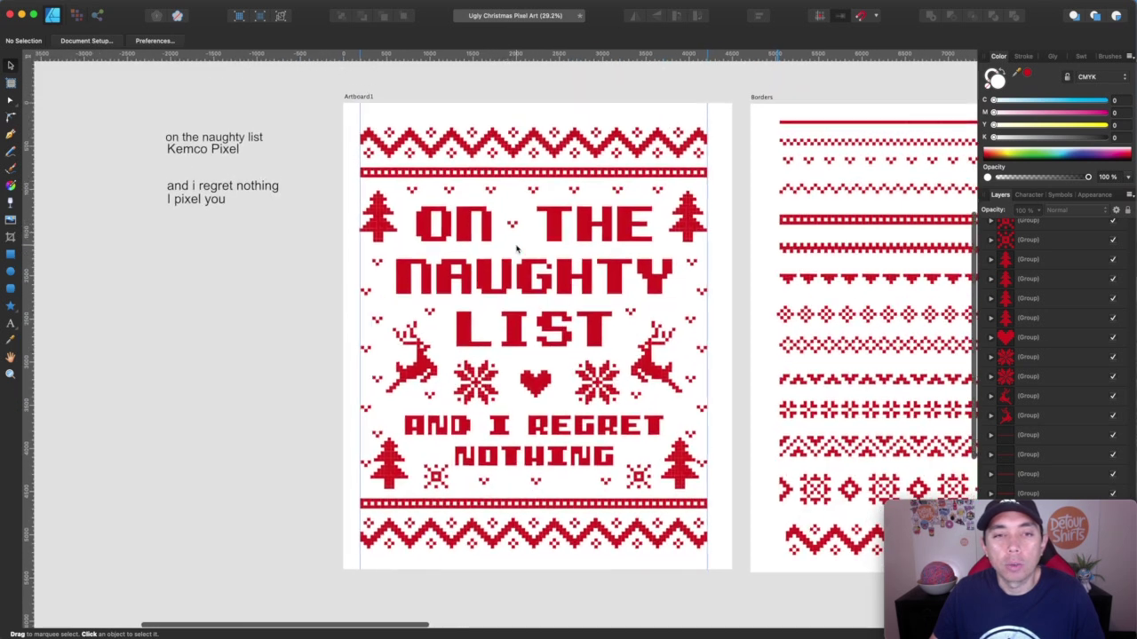
{"action": "scroll", "coordinate": [515, 254], "scroll_direction": "down", "scroll_amount": 1}
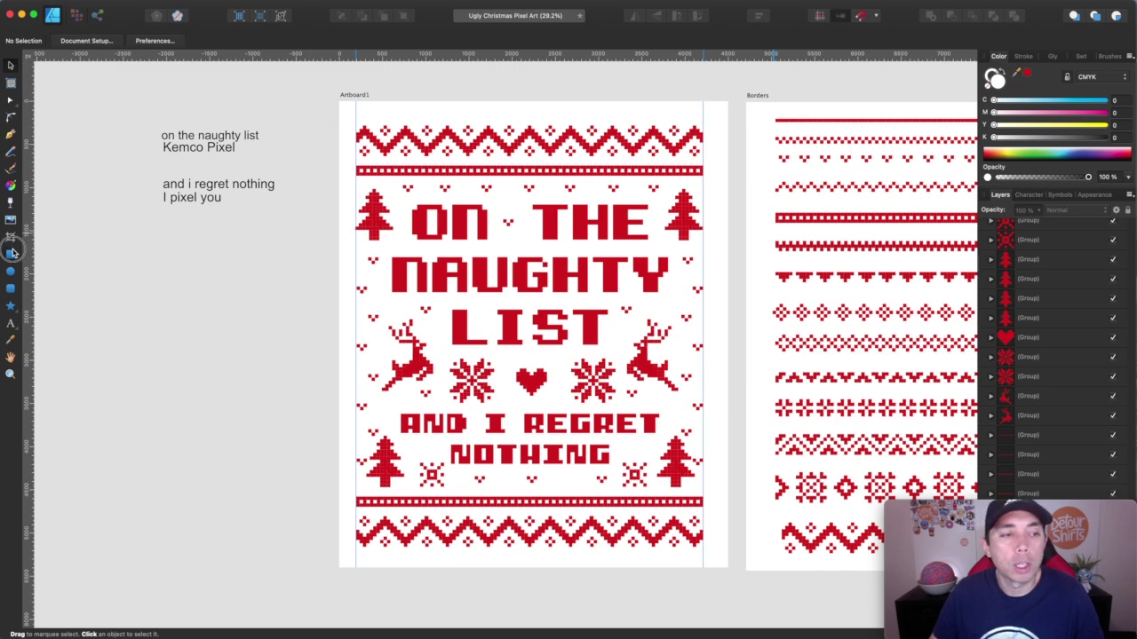
{"action": "left_click", "coordinate": [10, 254]}
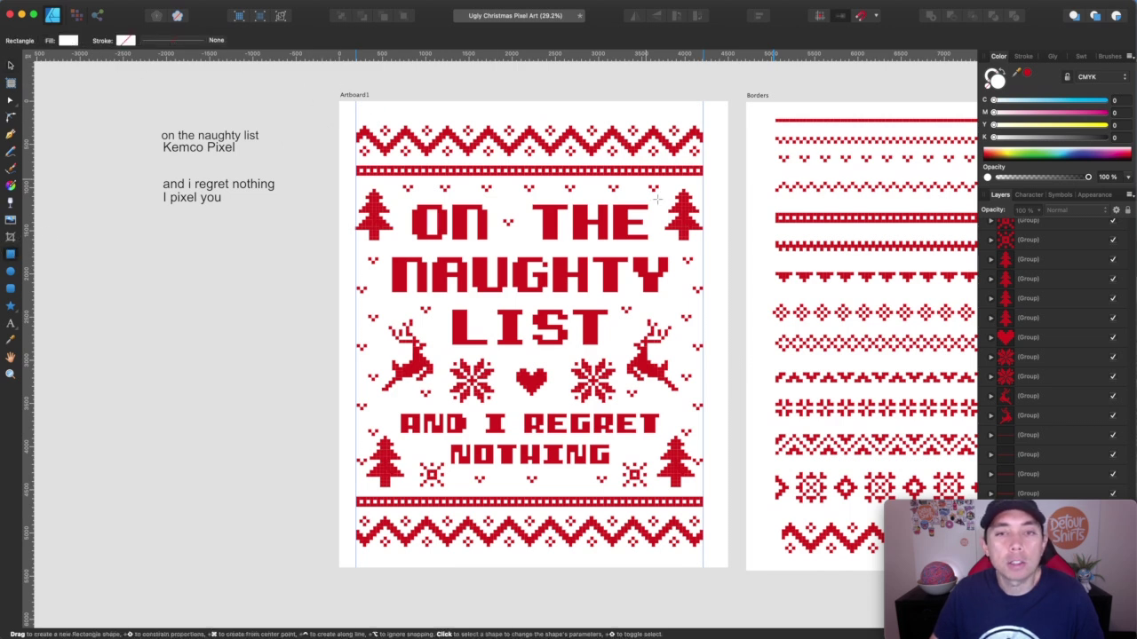
Draw a red rectangle covering the whole artboard and send it to the back.
{"action": "left_click_drag", "start_coordinate": [336, 99], "coordinate": [727, 569]}
{"action": "left_click", "coordinate": [1027, 73]}
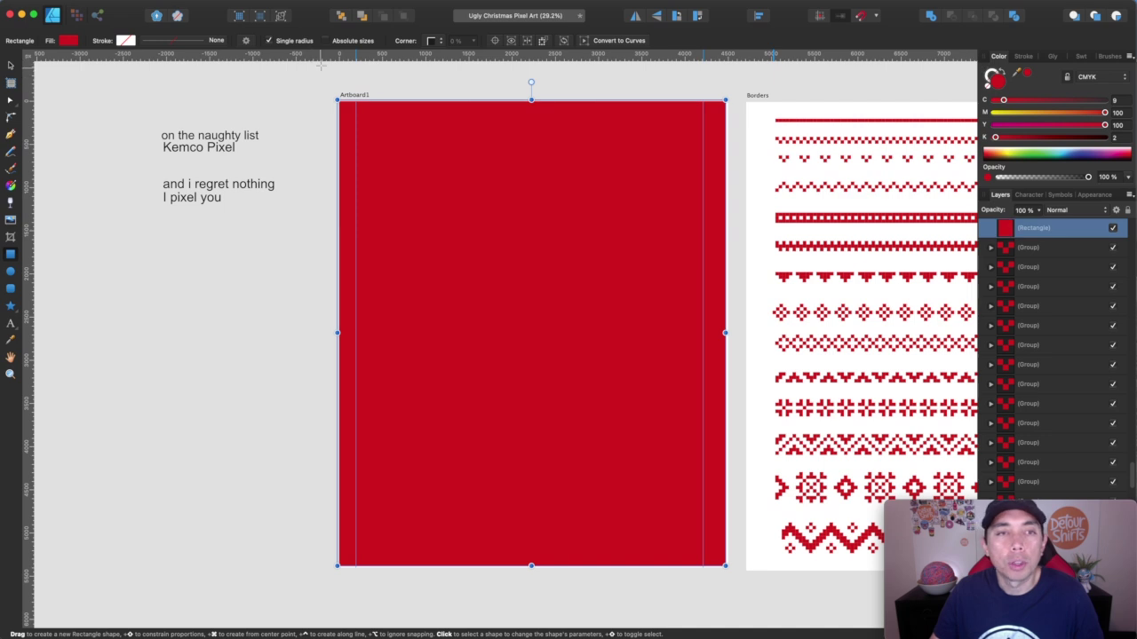
{"action": "left_click", "coordinate": [344, 16]}
Marquee-select all the sweater artwork and set Magenta to 0 to make it yellow.
{"action": "left_click", "coordinate": [11, 65]}
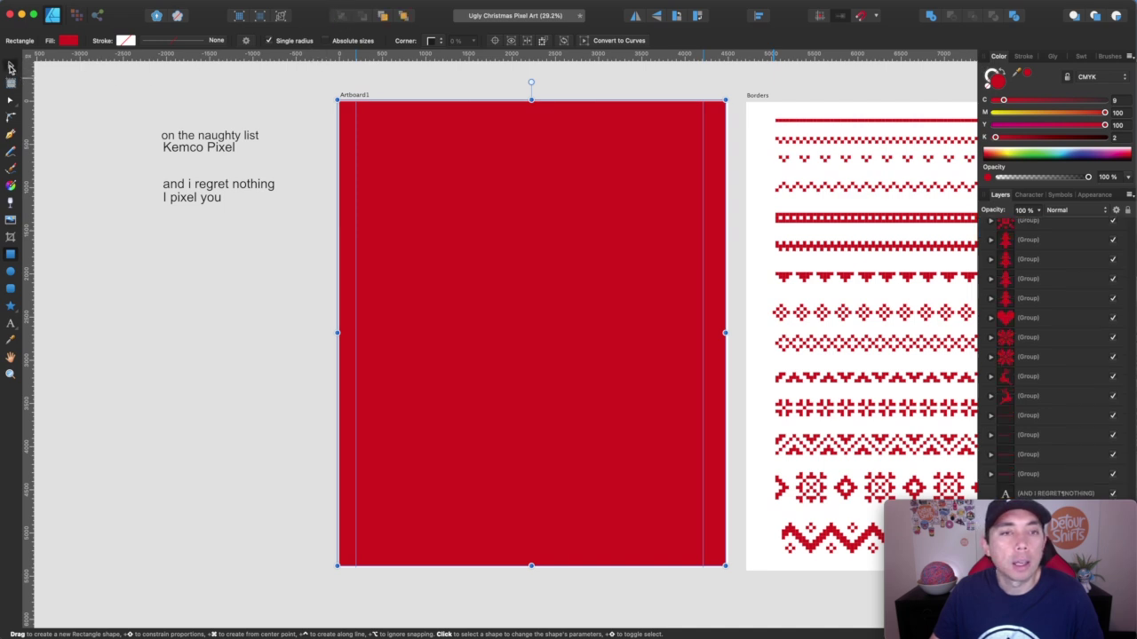
{"action": "left_click_drag", "start_coordinate": [338, 78], "coordinate": [738, 602]}
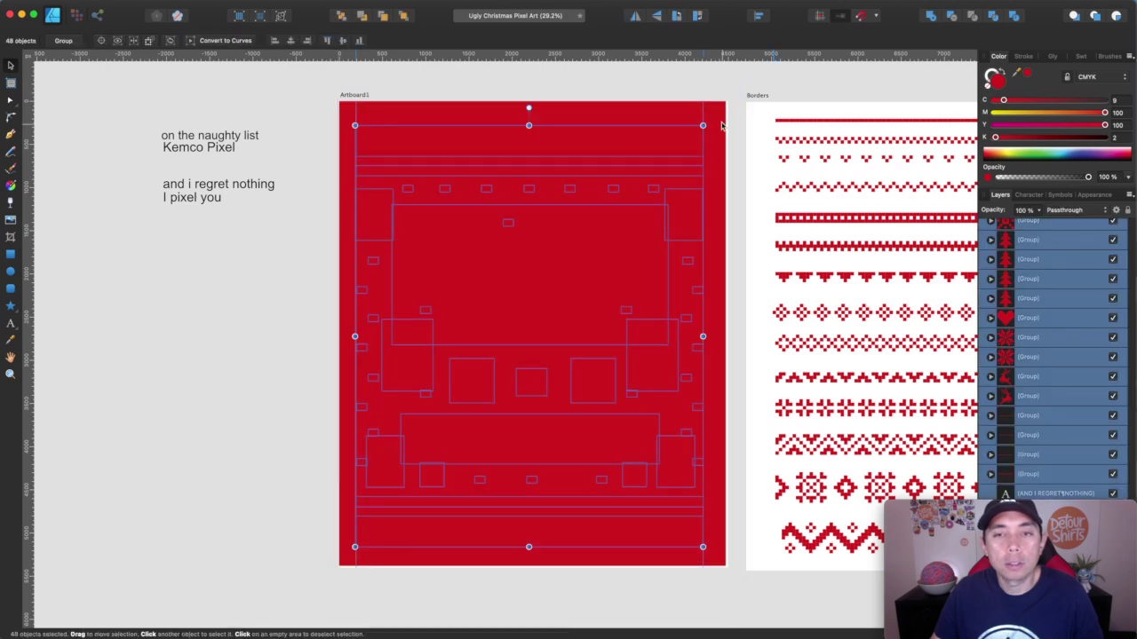
{"action": "left_click", "coordinate": [994, 113]}
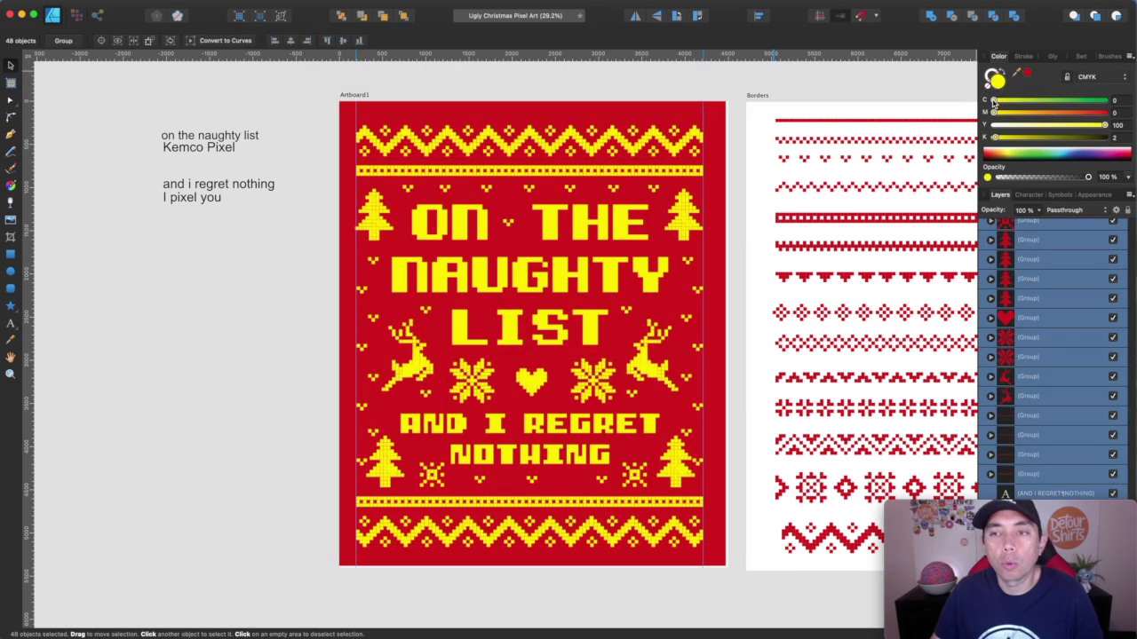
Set Yellow to 0 on all the artwork, briefly trying a pale yellow at 47, then deselect.
{"action": "left_click", "coordinate": [993, 125]}
{"action": "mouse_move", "coordinate": [993, 126]}
{"action": "left_mouse_down"}
{"action": "mouse_move", "coordinate": [1048, 129]}
{"action": "mouse_move", "coordinate": [993, 126]}
{"action": "left_mouse_up"}
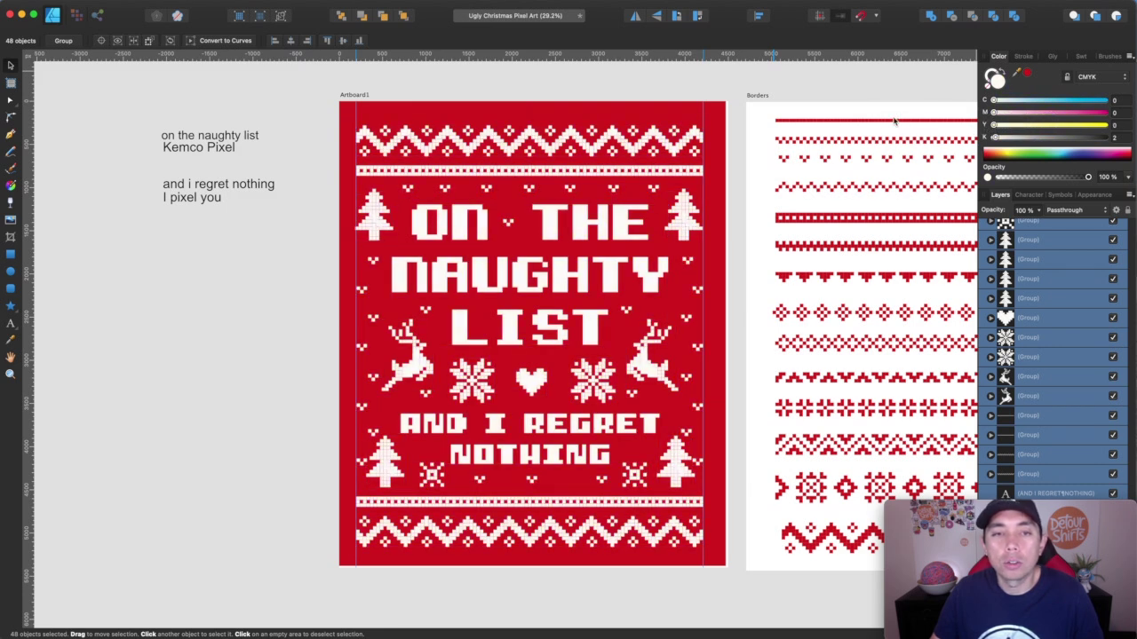
{"action": "left_click", "coordinate": [308, 92]}
Make the ON THE NAUGHTY LIST and AND I REGRET NOTHING text white too.
{"action": "left_click", "coordinate": [454, 226]}
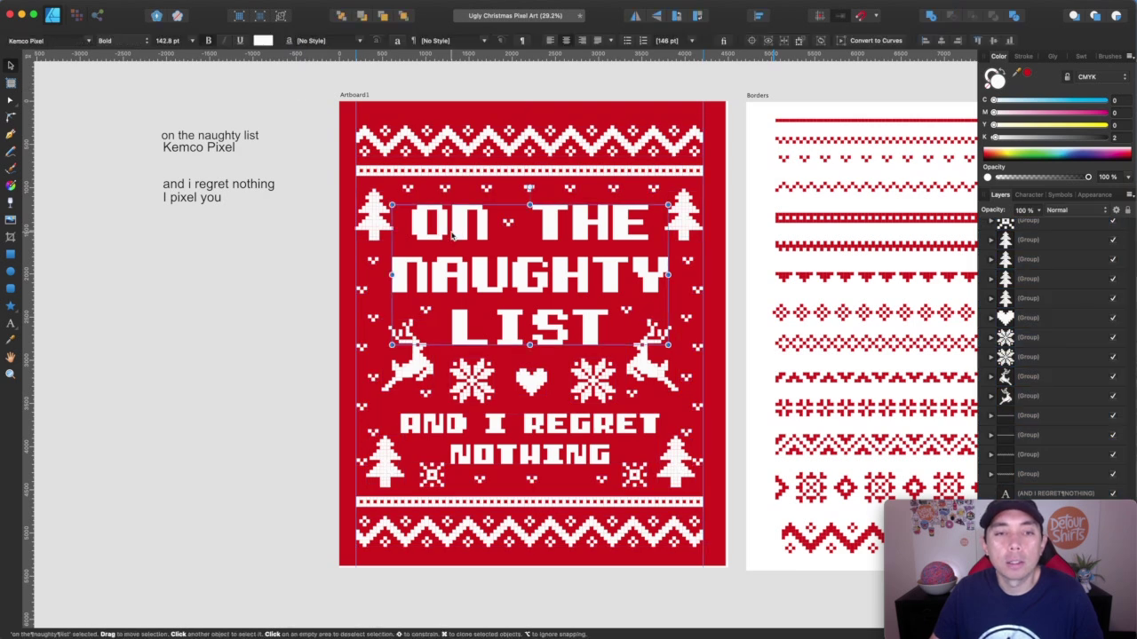
{"action": "left_click", "coordinate": [547, 413], "text": "shift"}
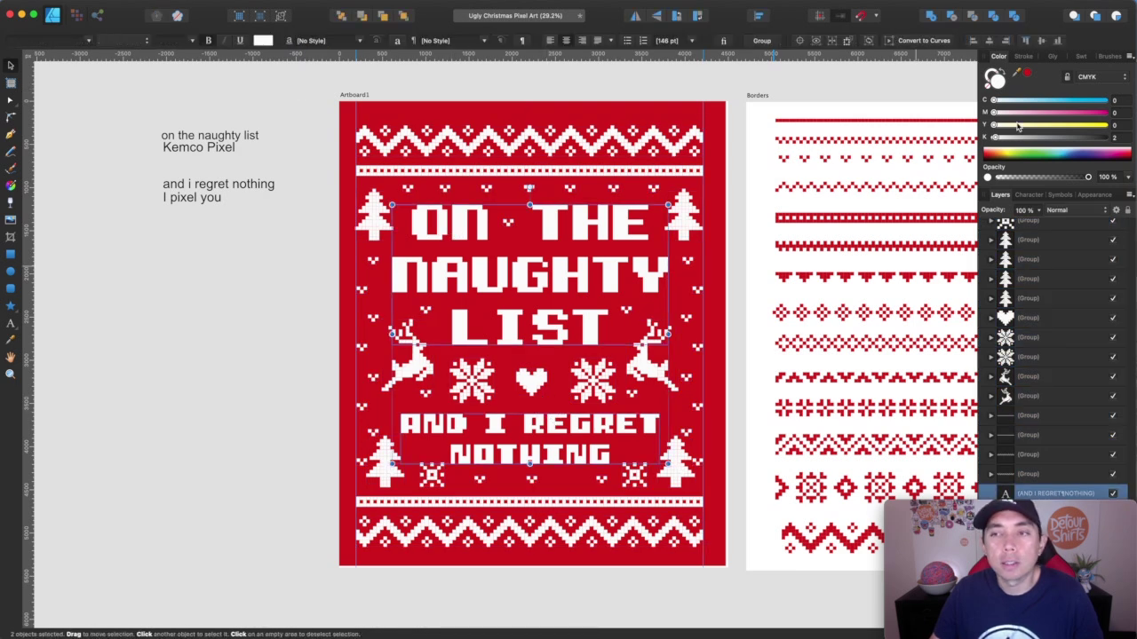
{"action": "left_click", "coordinate": [996, 127]}
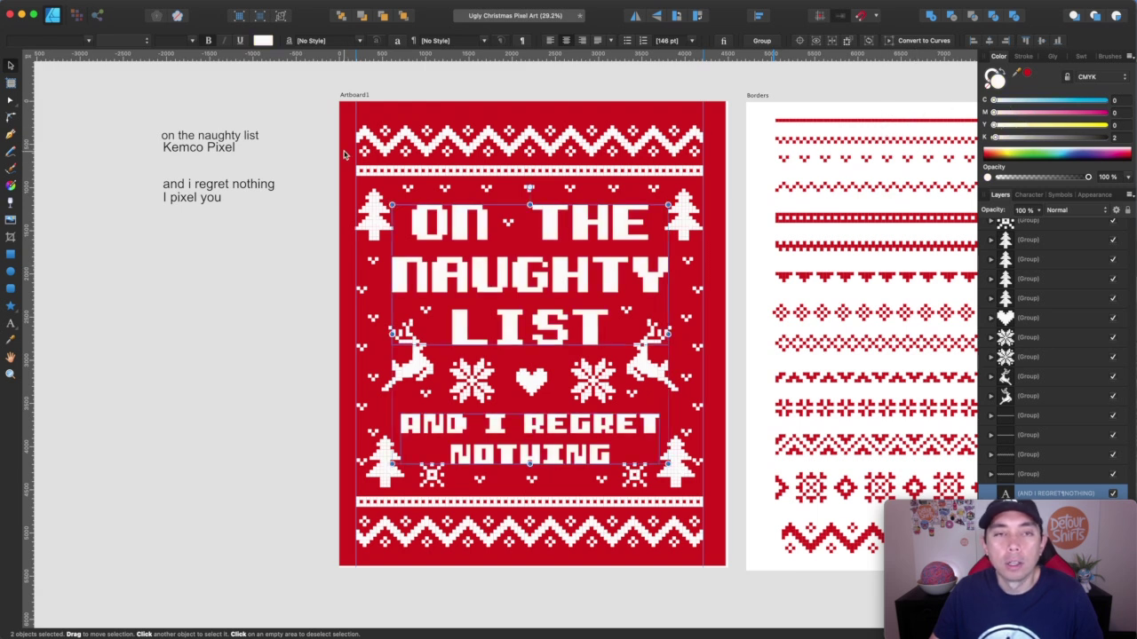
{"action": "left_click", "coordinate": [425, 78]}
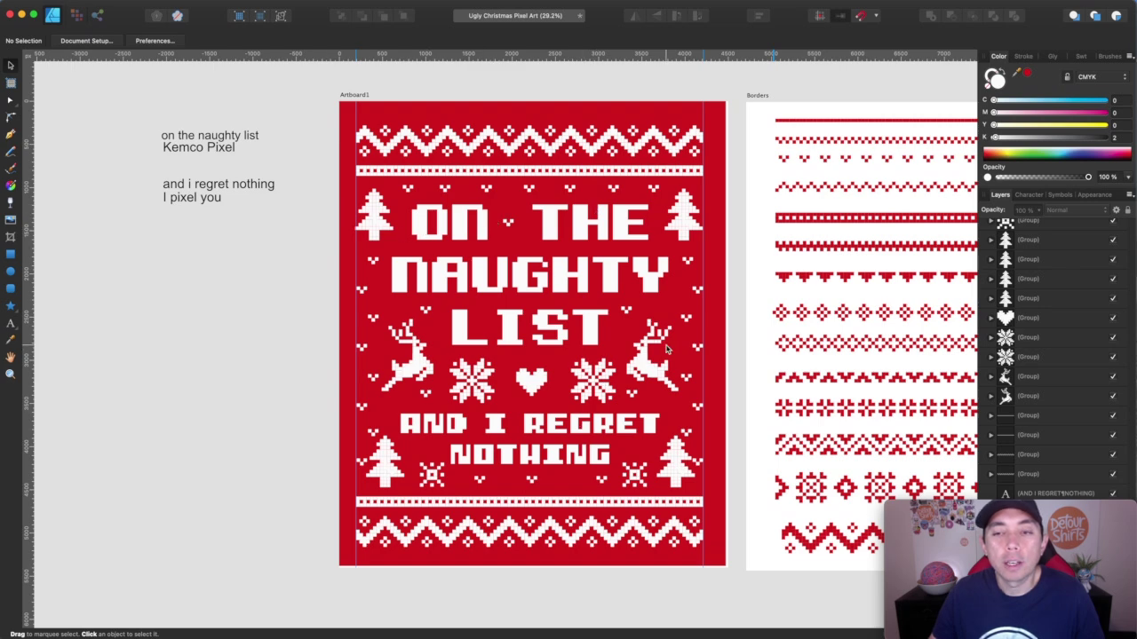
{"action": "scroll", "coordinate": [667, 350], "scroll_direction": "right", "scroll_amount": 10}
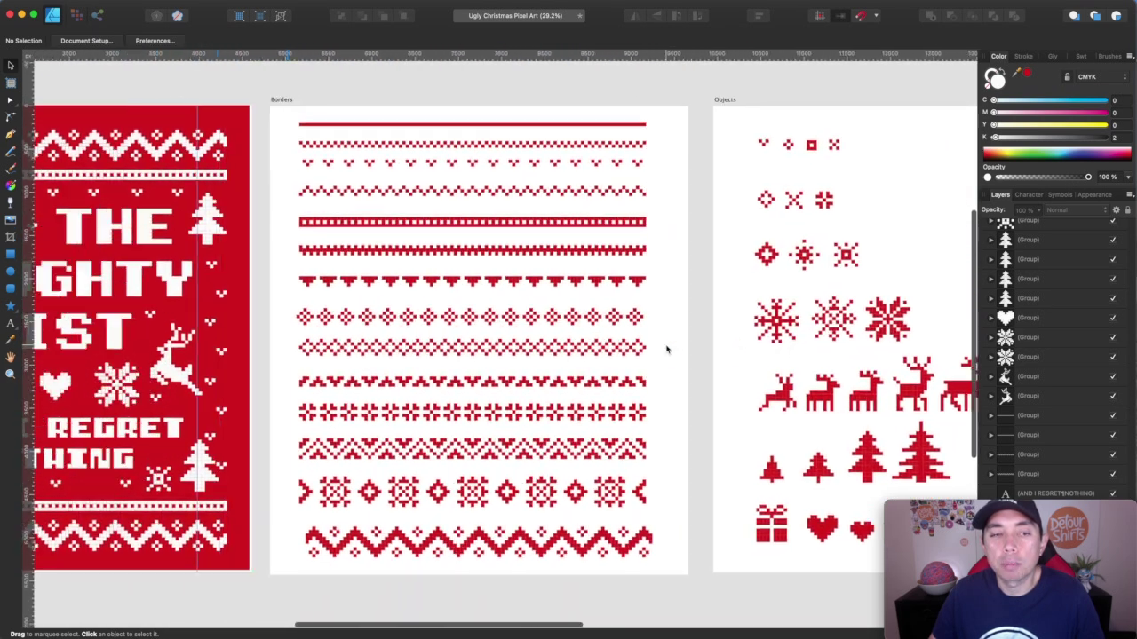
{"action": "scroll", "coordinate": [667, 349], "scroll_direction": "left", "scroll_amount": 8}
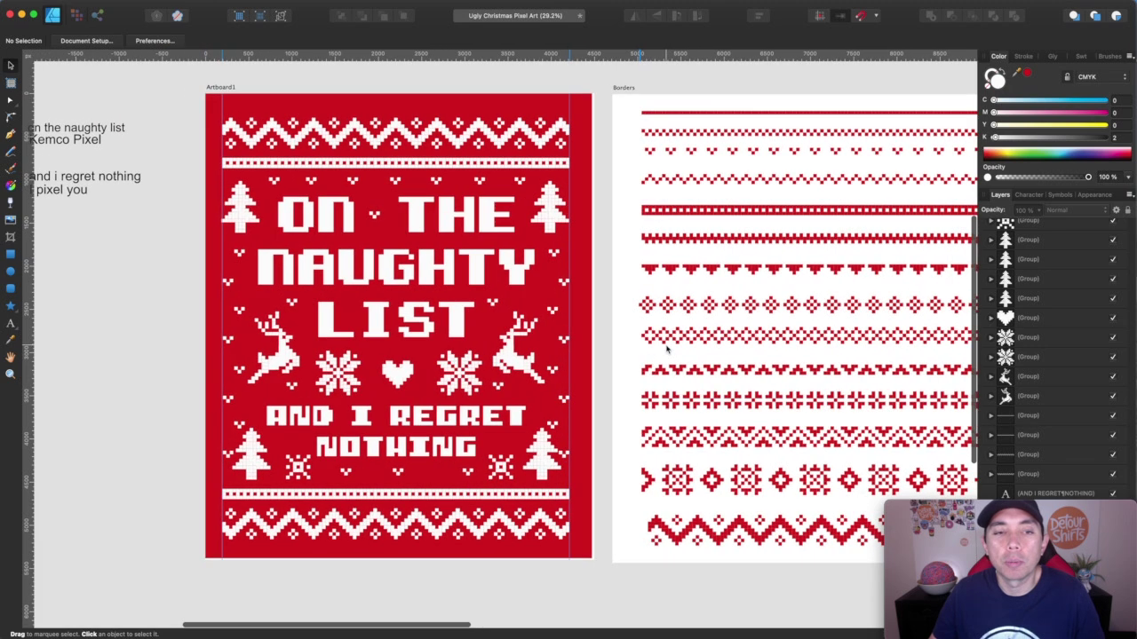
{"action": "scroll", "coordinate": [667, 349], "scroll_direction": "left", "scroll_amount": 3}
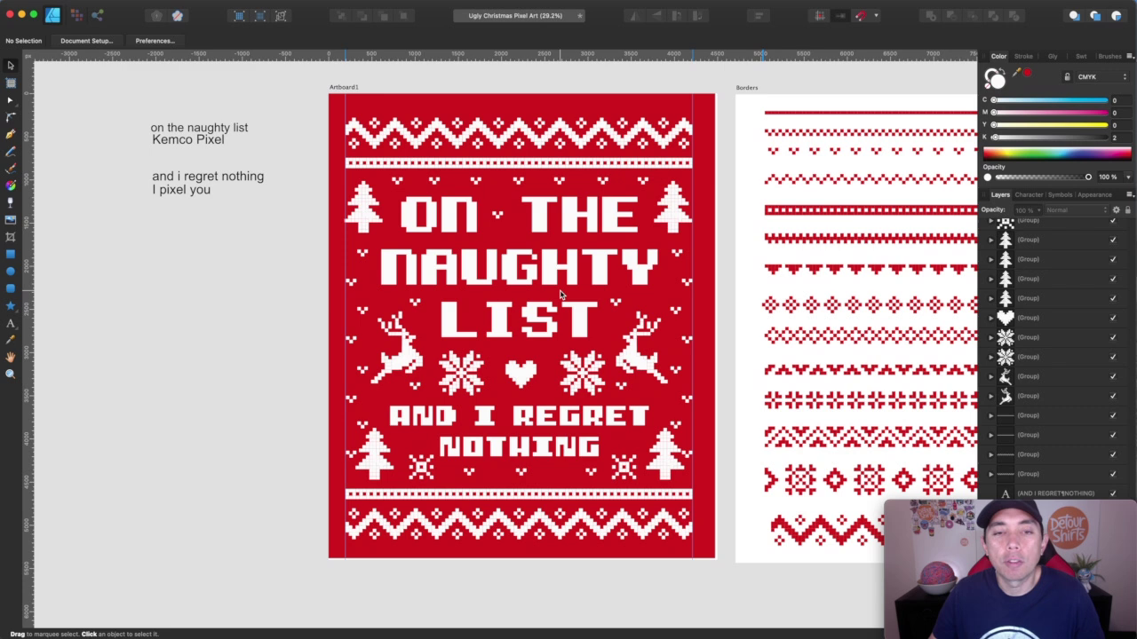
{"action": "scroll", "coordinate": [217, 233], "scroll_direction": "down", "scroll_amount": 1}
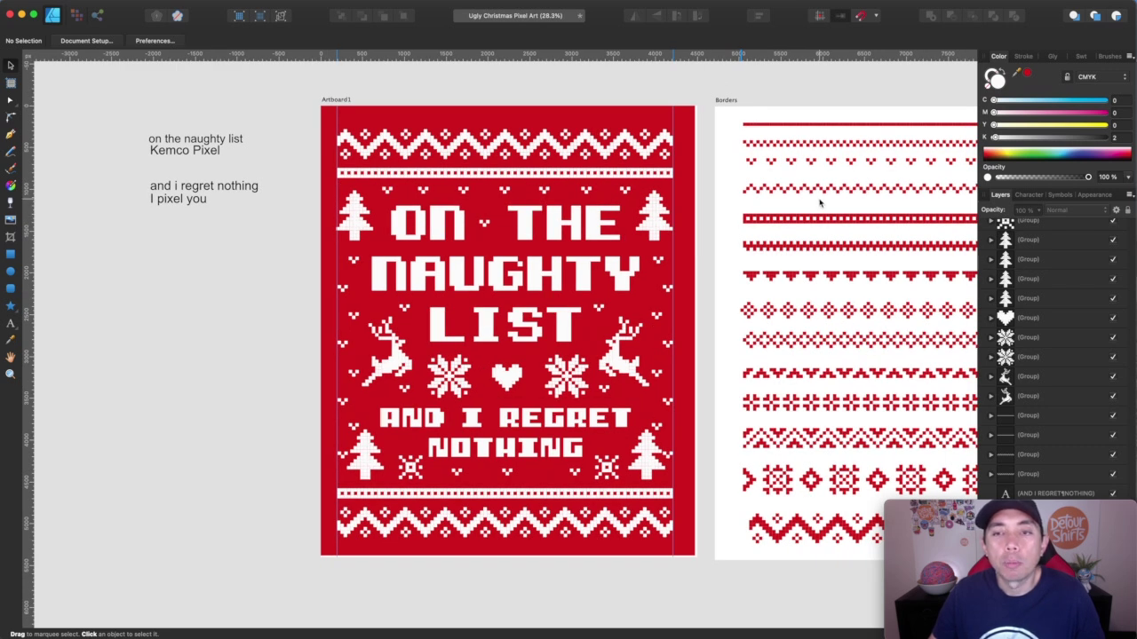
{"action": "scroll", "coordinate": [762, 222], "scroll_direction": "right", "scroll_amount": 3}
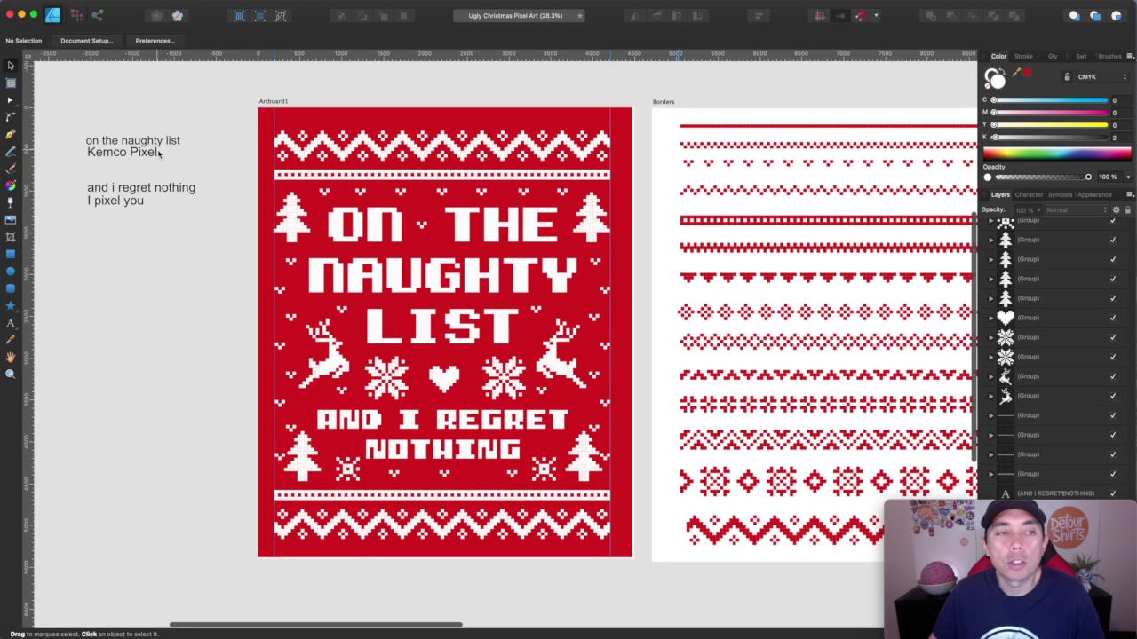
{"action": "scroll", "coordinate": [155, 195], "scroll_direction": "left", "scroll_amount": 3}
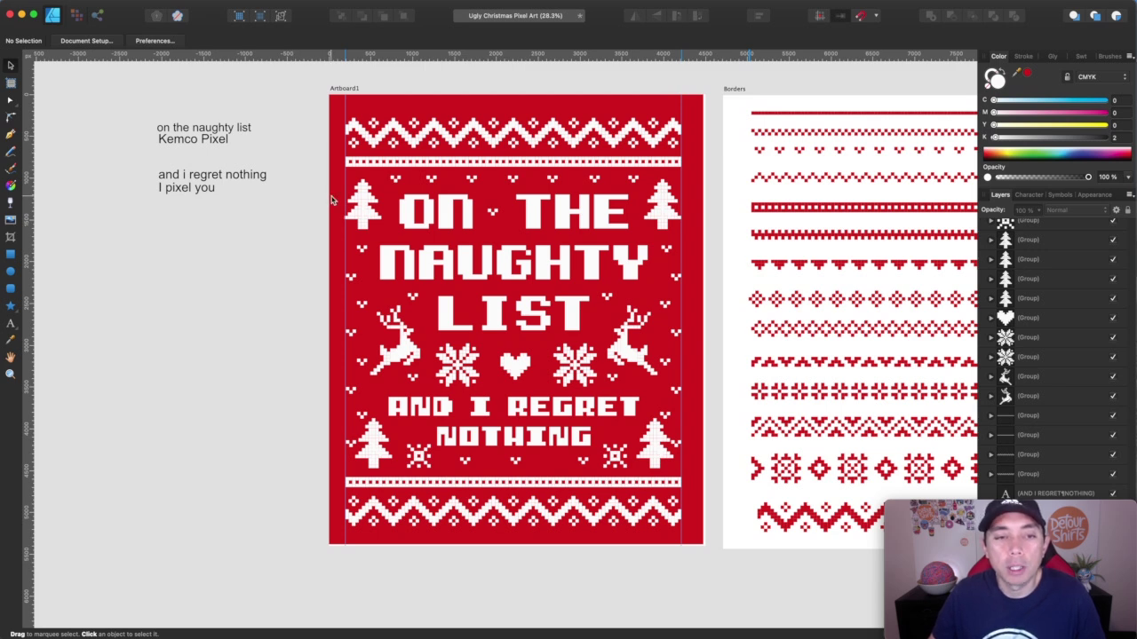
{"action": "scroll", "coordinate": [332, 200], "scroll_direction": "left", "scroll_amount": 3}
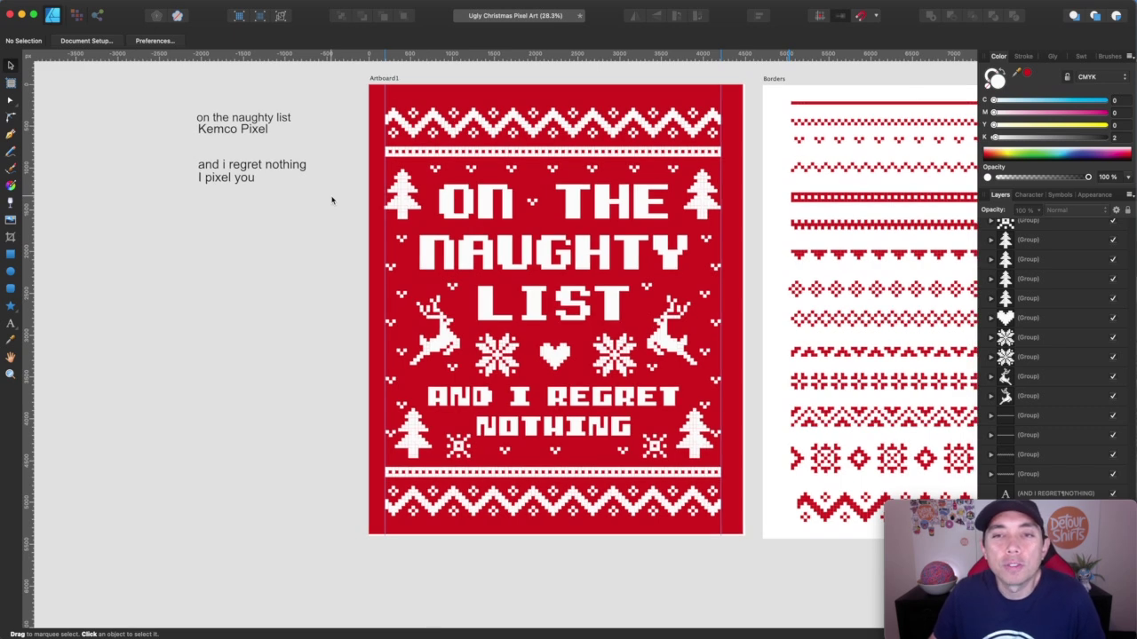
Zoom out to view the whole sweater design, then zoom back in.
{"action": "scroll", "coordinate": [331, 200], "scroll_direction": "down", "scroll_amount": 2}
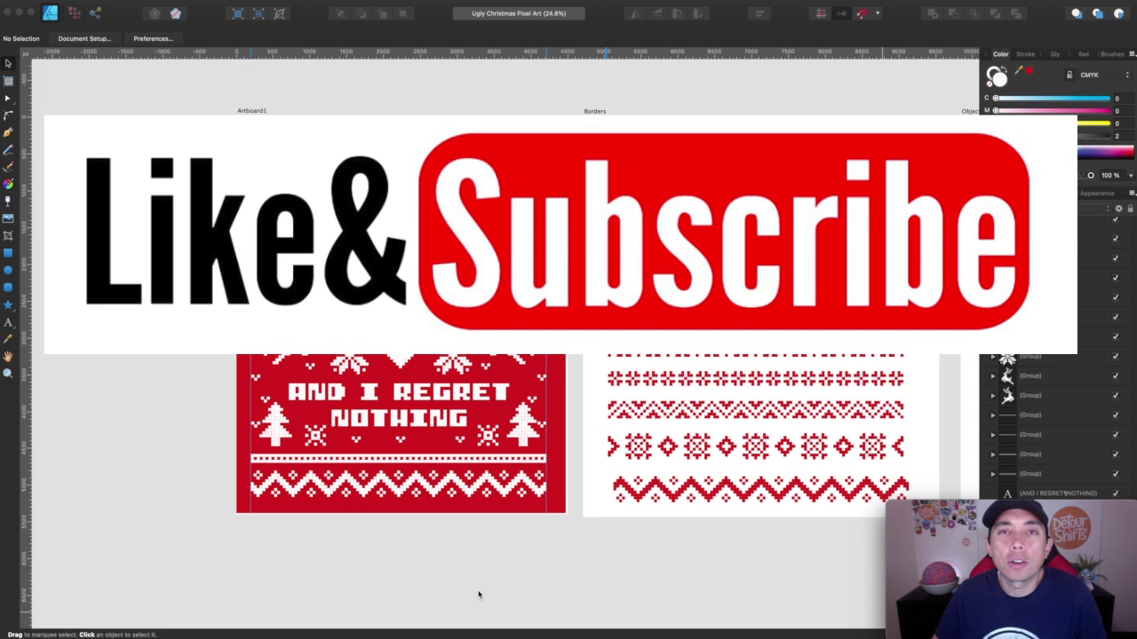
{"action": "scroll", "coordinate": [478, 595], "scroll_direction": "up", "scroll_amount": 2}
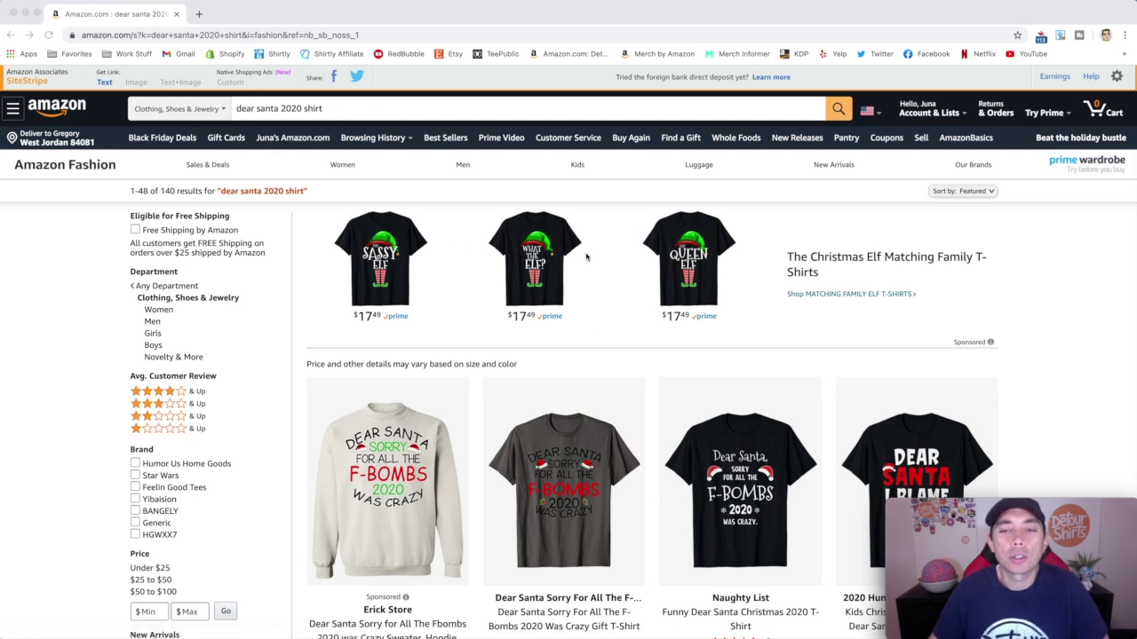
{"action": "scroll", "coordinate": [927, 280], "scroll_direction": "down", "scroll_amount": 1}
{"action": "scroll", "coordinate": [926, 279], "scroll_direction": "down", "scroll_amount": 2}
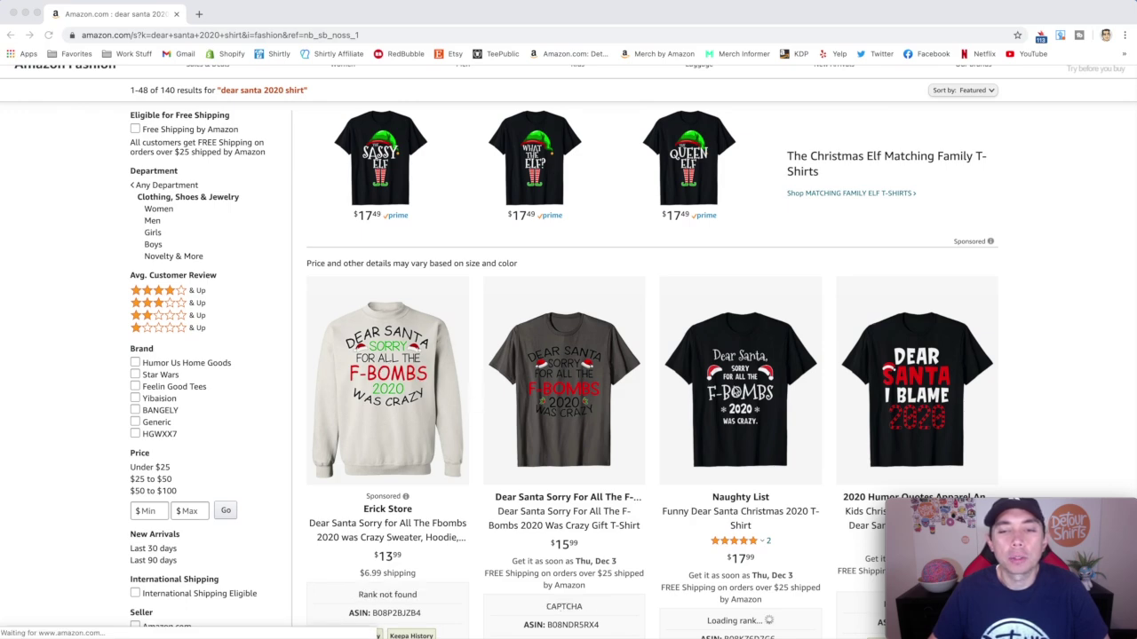
{"action": "scroll", "coordinate": [719, 377], "scroll_direction": "down", "scroll_amount": 10}
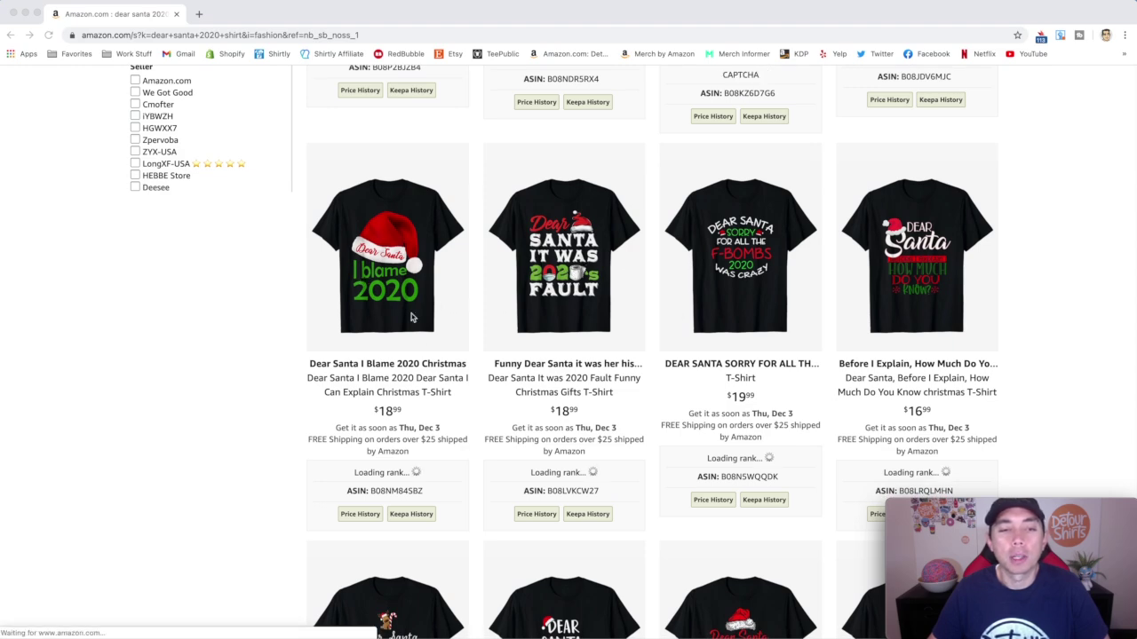
{"action": "scroll", "coordinate": [455, 352], "scroll_direction": "down", "scroll_amount": 1}
{"action": "scroll", "coordinate": [455, 354], "scroll_direction": "down", "scroll_amount": 15}
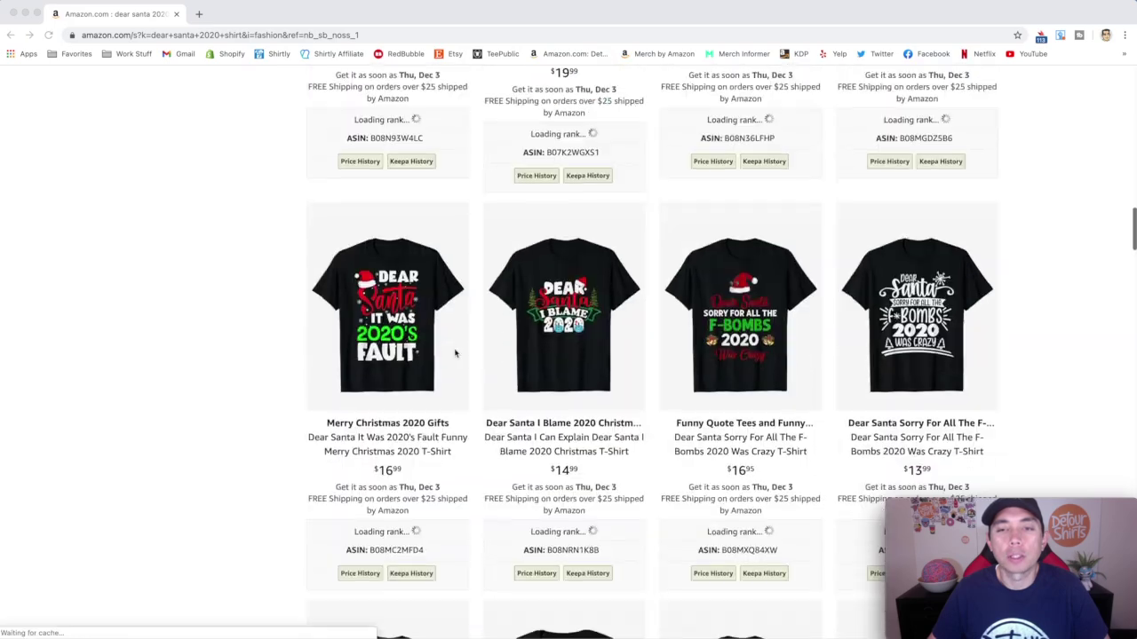
{"action": "scroll", "coordinate": [454, 354], "scroll_direction": "up", "scroll_amount": 20}
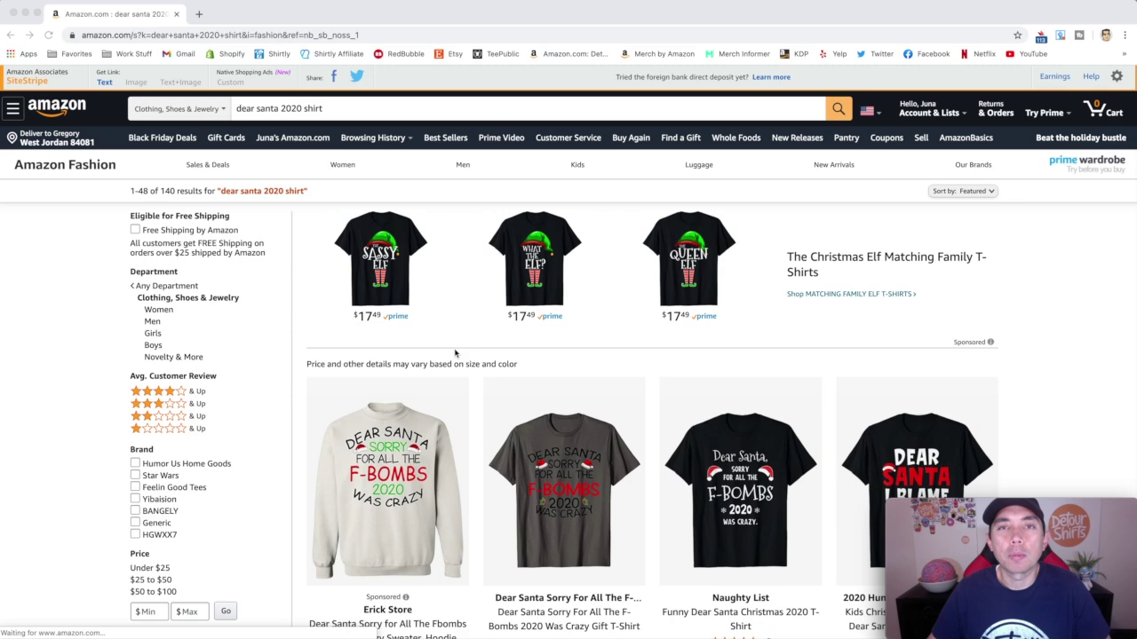
{"action": "scroll", "coordinate": [455, 353], "scroll_direction": "down", "scroll_amount": 3}
{"action": "scroll", "coordinate": [455, 353], "scroll_direction": "down", "scroll_amount": 2}
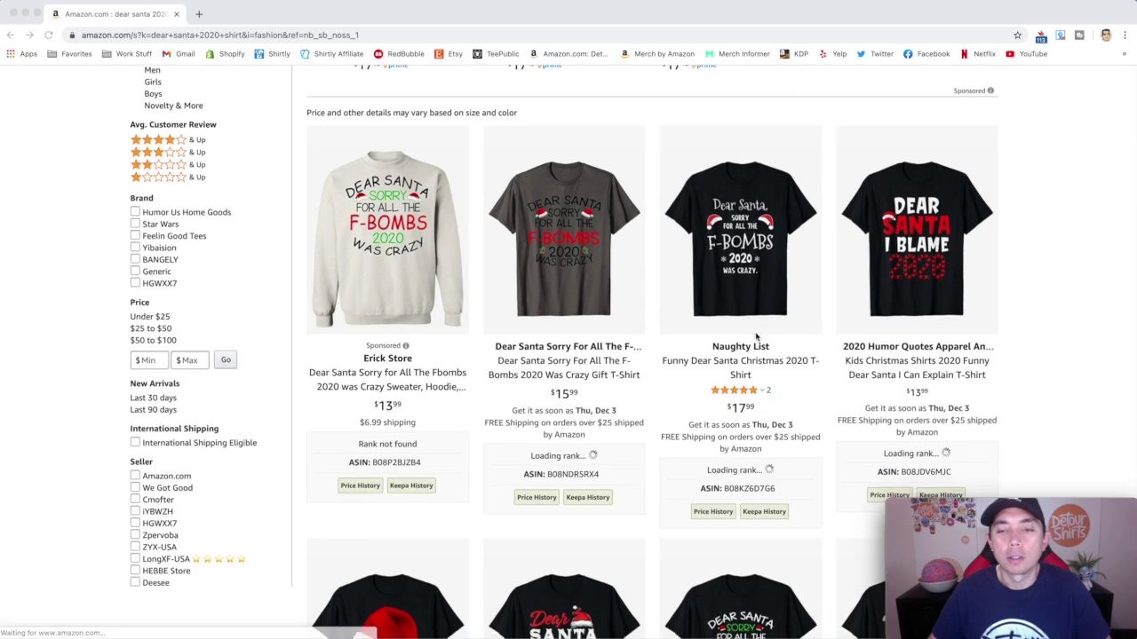
{"action": "scroll", "coordinate": [574, 266], "scroll_direction": "down", "scroll_amount": 3}
{"action": "scroll", "coordinate": [576, 222], "scroll_direction": "up", "scroll_amount": 2}
{"action": "scroll", "coordinate": [575, 222], "scroll_direction": "up", "scroll_amount": 3}
{"action": "scroll", "coordinate": [568, 248], "scroll_direction": "down", "scroll_amount": 2}
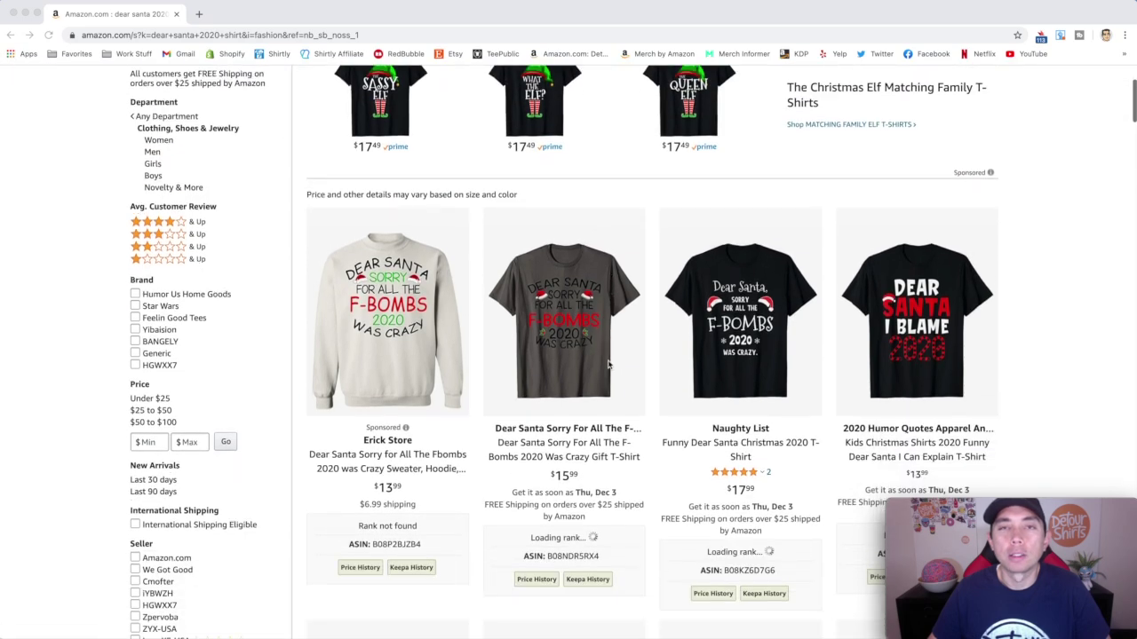
{"action": "left_click", "coordinate": [566, 258]}
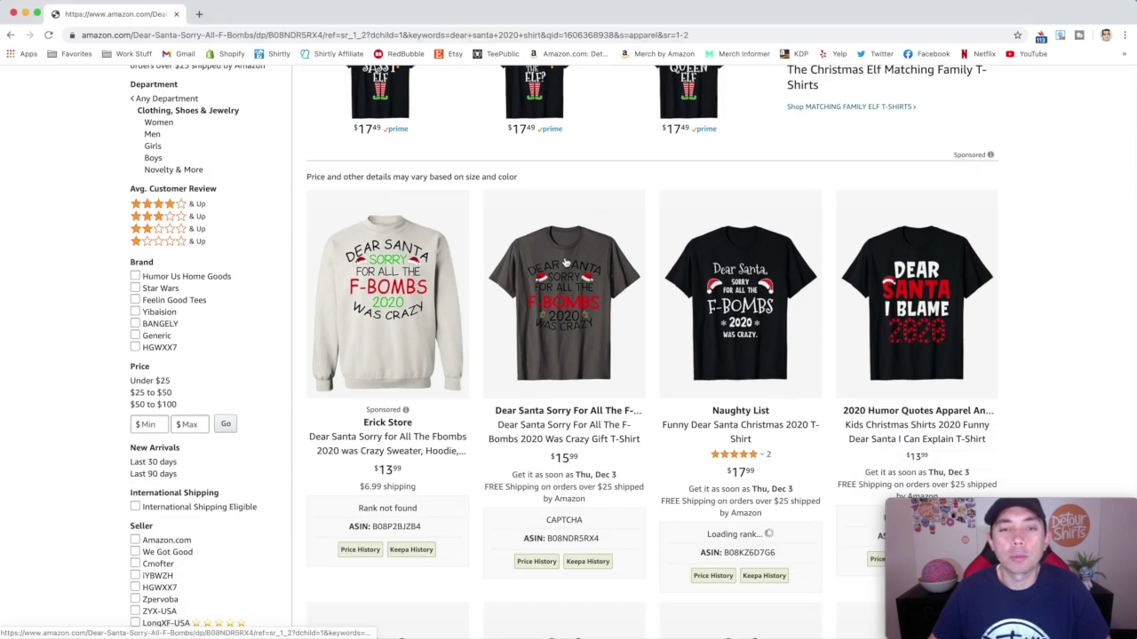
{"action": "scroll", "coordinate": [565, 262], "scroll_direction": "down", "scroll_amount": 3}
{"action": "scroll", "coordinate": [563, 261], "scroll_direction": "down", "scroll_amount": 10}
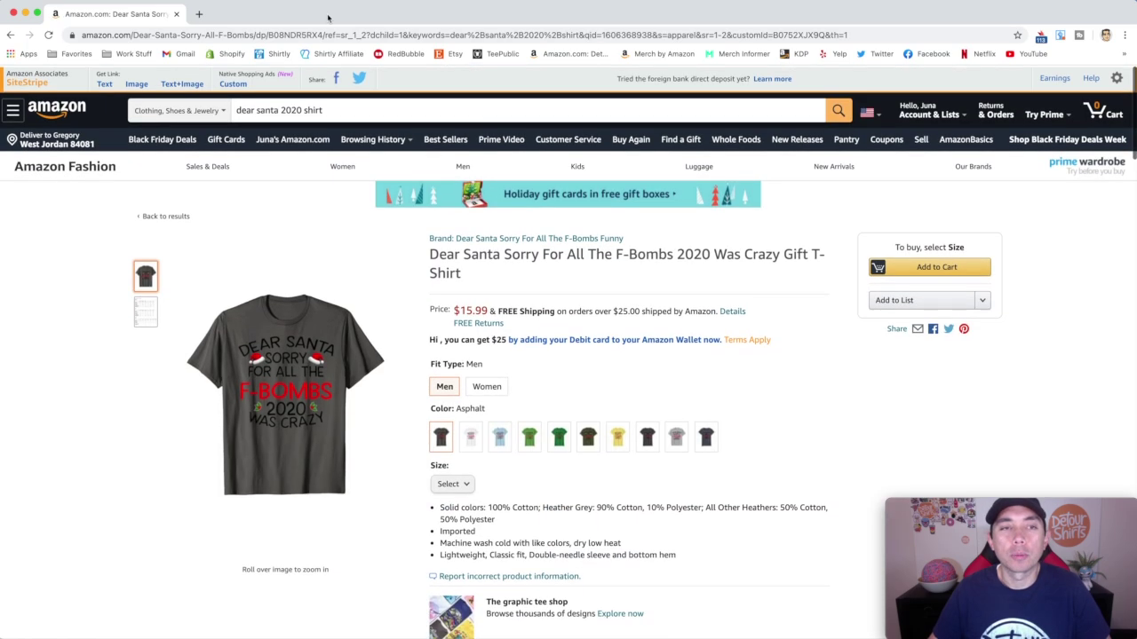
{"action": "left_click", "coordinate": [10, 35]}
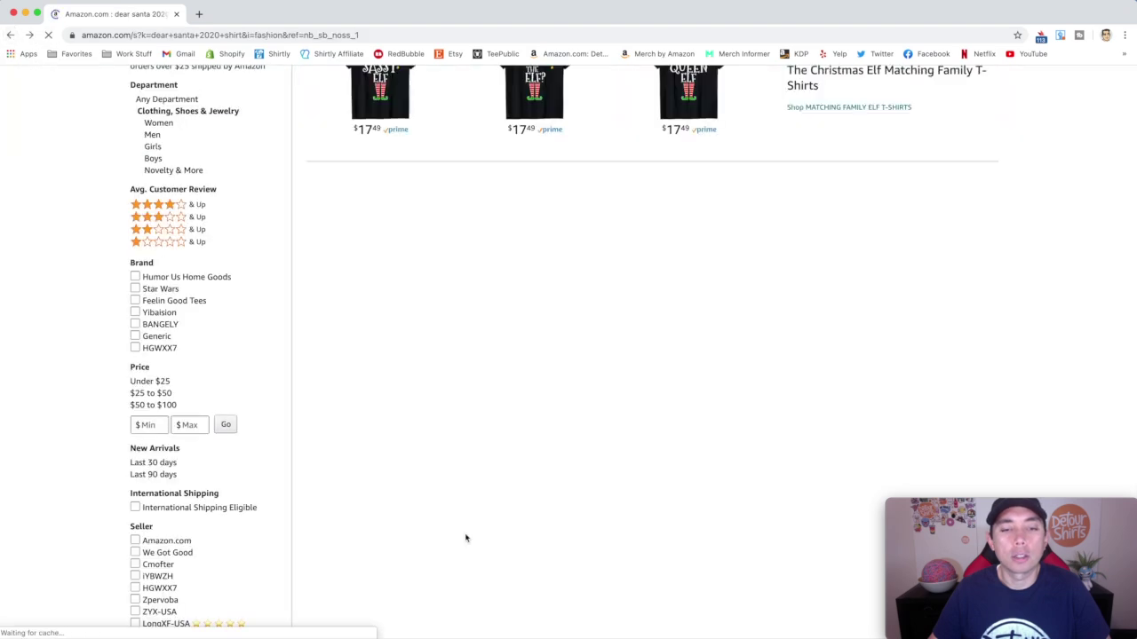
{"action": "key", "text": "super+grave"}
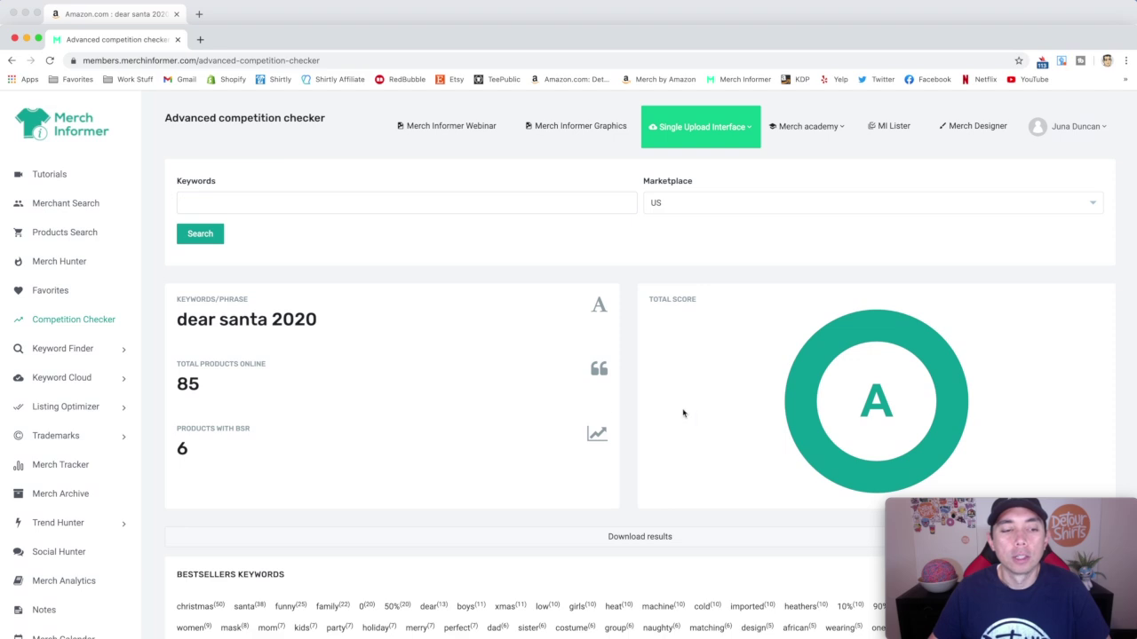
Scroll through the six dear santa 2020 bestseller cards and back to the top.
{"action": "scroll", "coordinate": [683, 413], "scroll_direction": "down", "scroll_amount": 10}
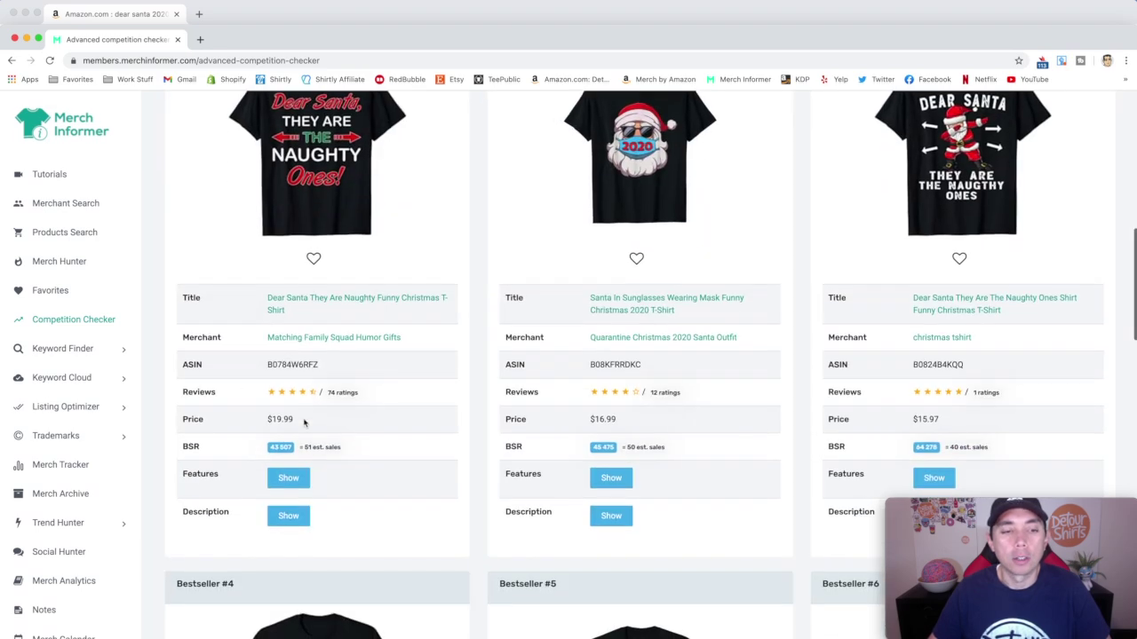
{"action": "scroll", "coordinate": [533, 426], "scroll_direction": "down", "scroll_amount": 5}
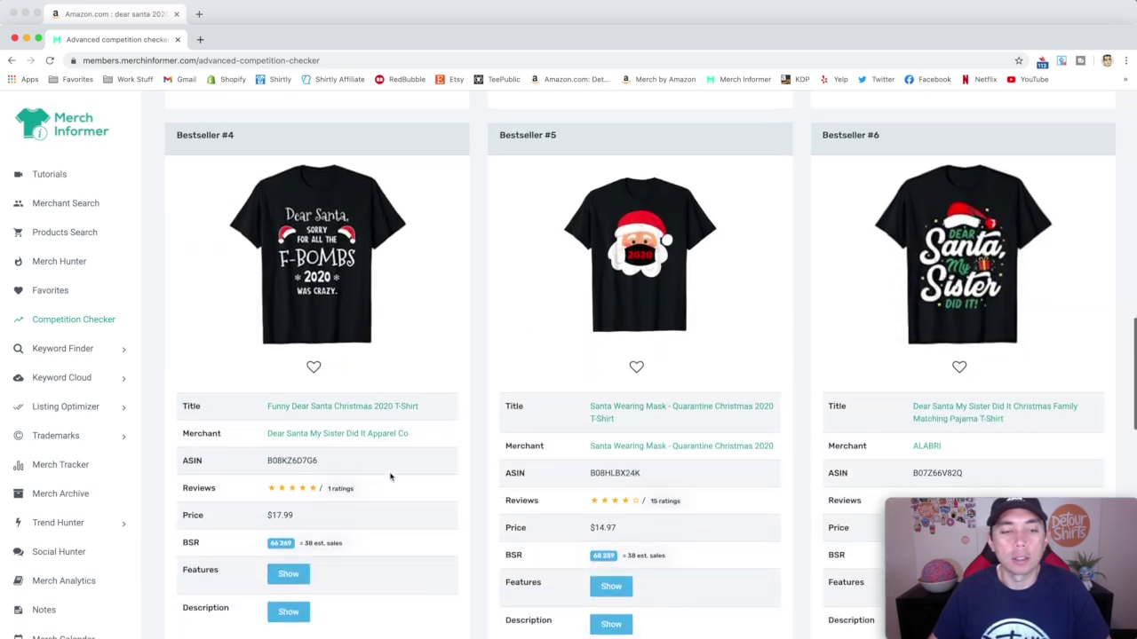
{"action": "scroll", "coordinate": [451, 499], "scroll_direction": "up", "scroll_amount": 15}
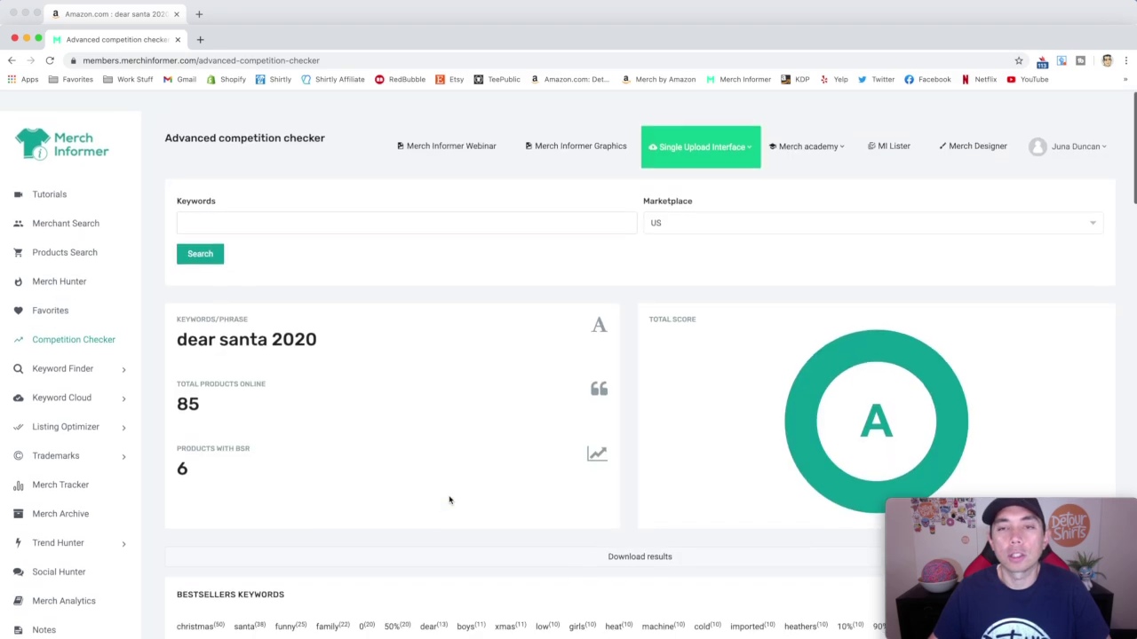